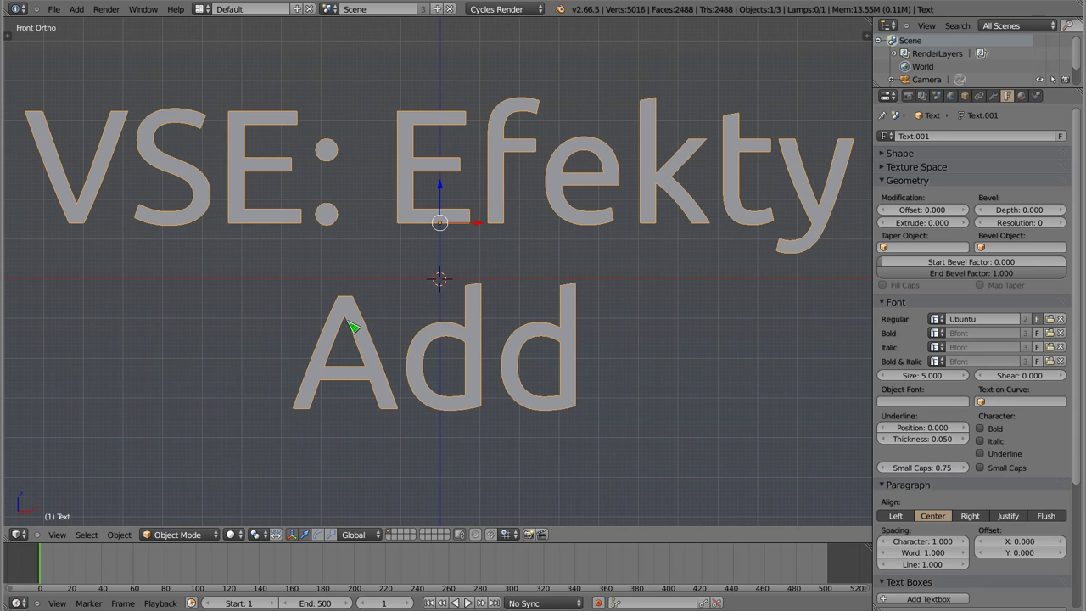
Delete the title text object and switch to the Video Editing layout
{"action": "key", "text": "x"}
{"action": "left_click", "coordinate": [350, 308]}
{"action": "left_click", "coordinate": [329, 8]}
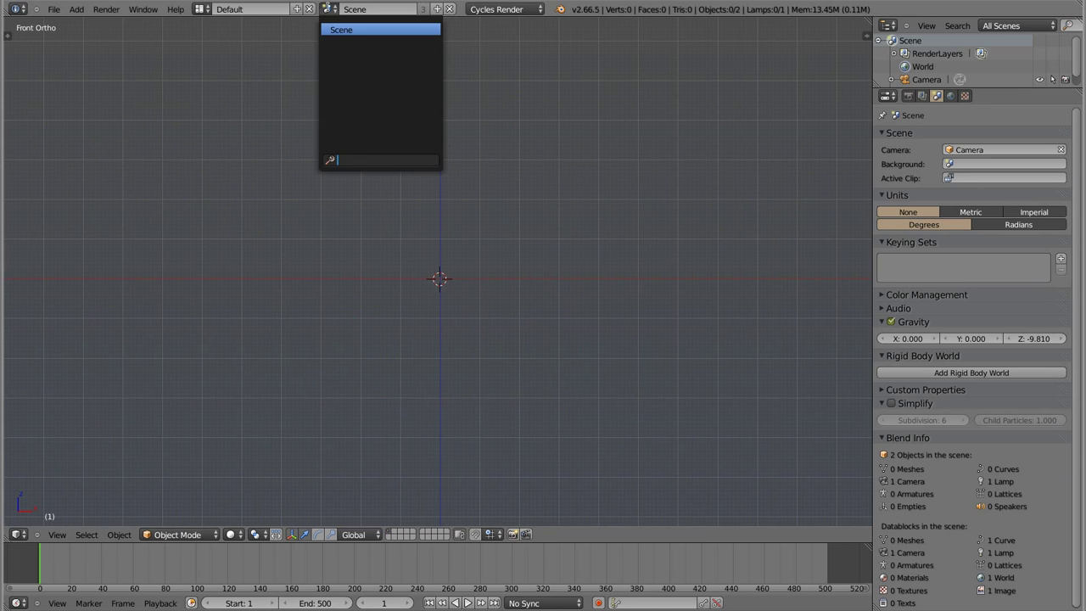
{"action": "left_click", "coordinate": [204, 10]}
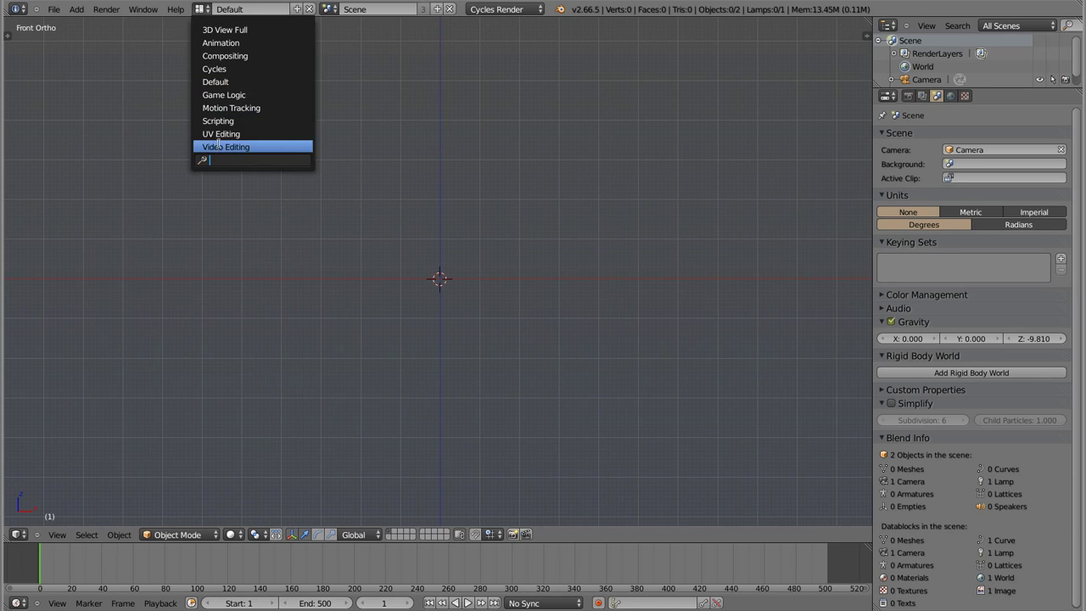
{"action": "left_click", "coordinate": [217, 146]}
Zoom the sequencer timeline in on the first frames
{"action": "scroll", "coordinate": [494, 448], "scroll_direction": "up", "scroll_amount": 2}
{"action": "scroll", "coordinate": [501, 446], "scroll_direction": "up", "scroll_amount": 2}
{"action": "scroll", "coordinate": [501, 443], "scroll_direction": "up", "scroll_amount": 2}
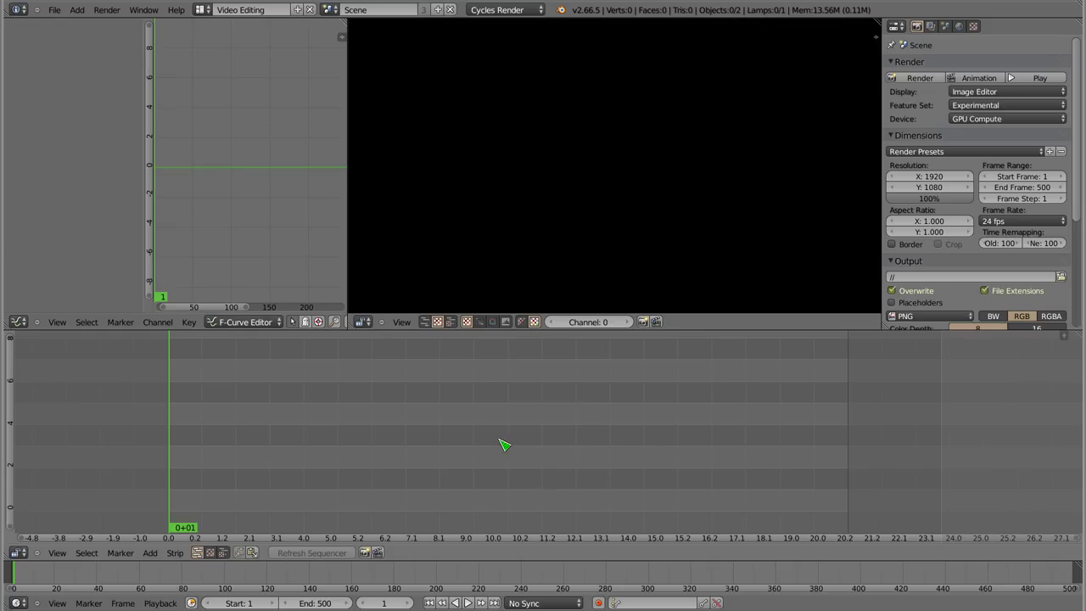
{"action": "scroll", "coordinate": [480, 417], "scroll_direction": "right", "scroll_amount": 1, "text": "ctrl"}
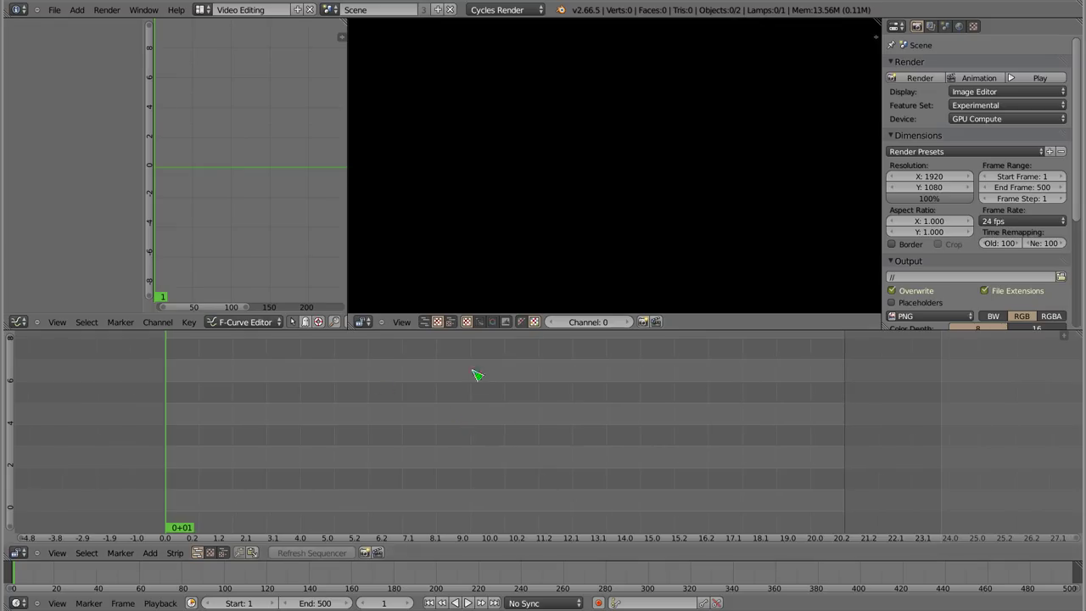
{"action": "key", "text": "shift+a"}
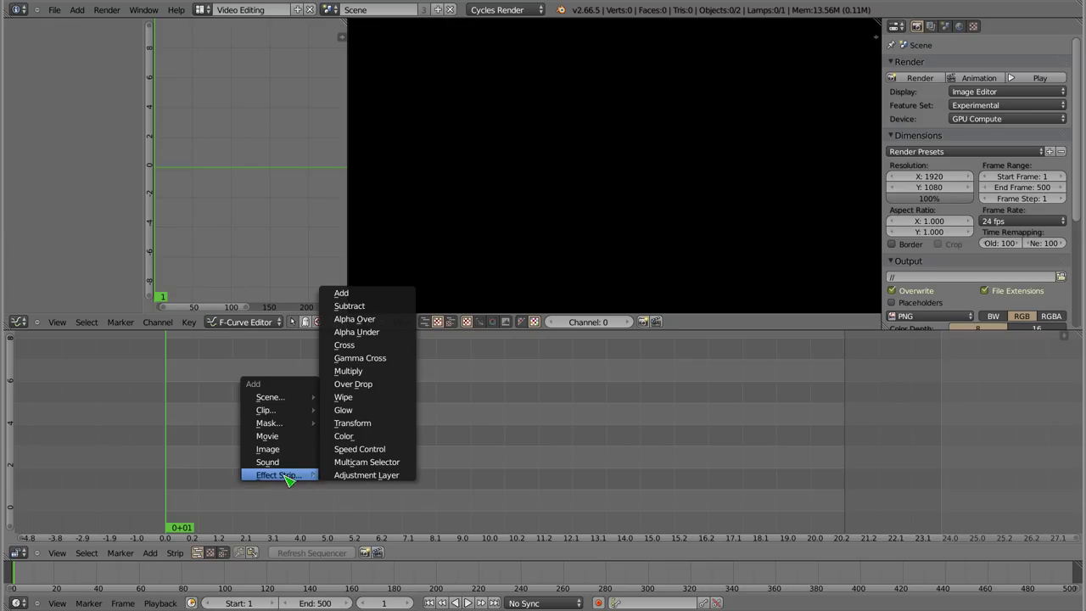
Add a Color effect strip on channel 1 and stretch it to 175 frames
{"action": "left_click", "coordinate": [151, 553]}
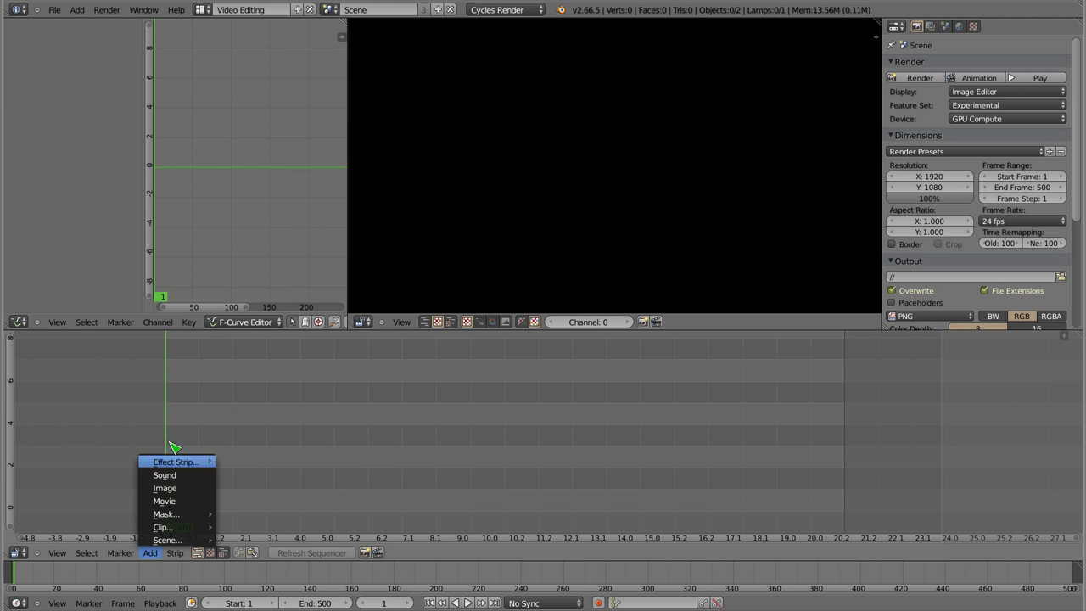
{"action": "key", "text": "shift+a"}
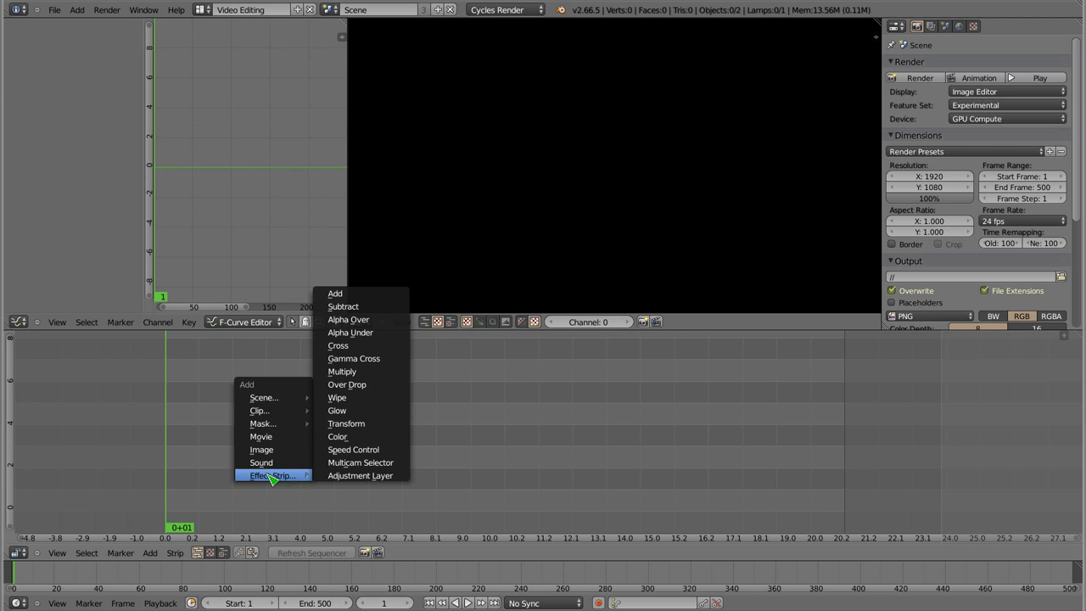
{"action": "left_click", "coordinate": [350, 437]}
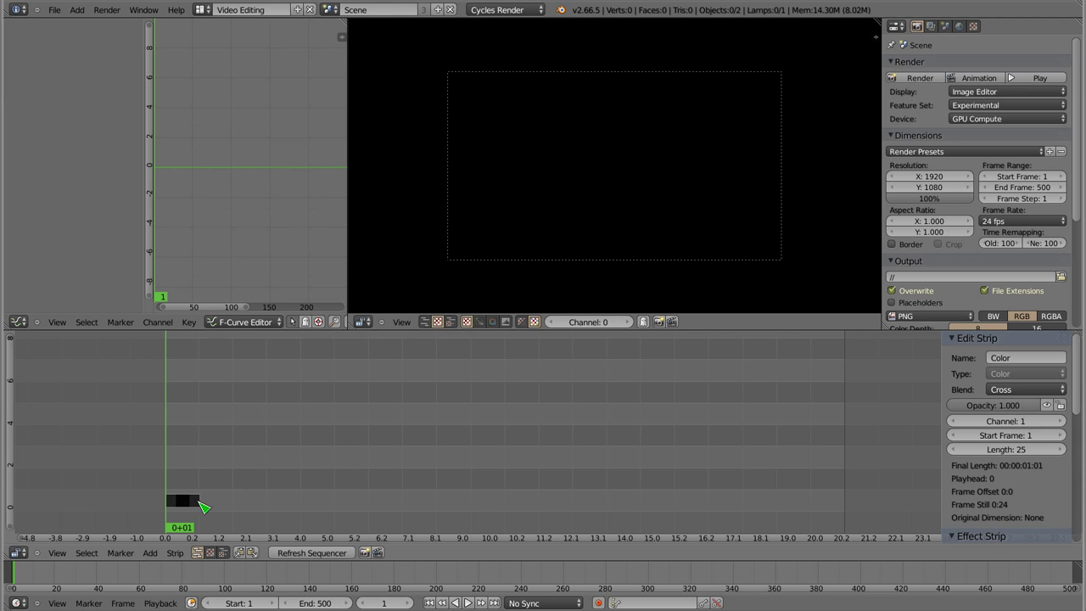
{"action": "right_click_drag", "start_coordinate": [203, 507], "coordinate": [405, 507]}
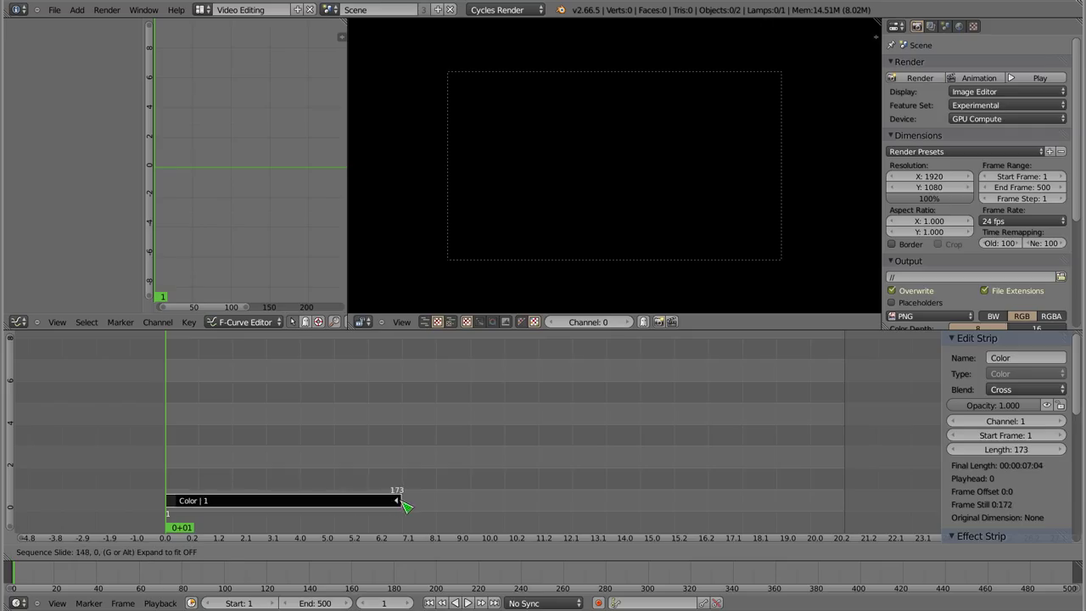
{"action": "right_click_drag", "start_coordinate": [402, 501], "coordinate": [409, 503]}
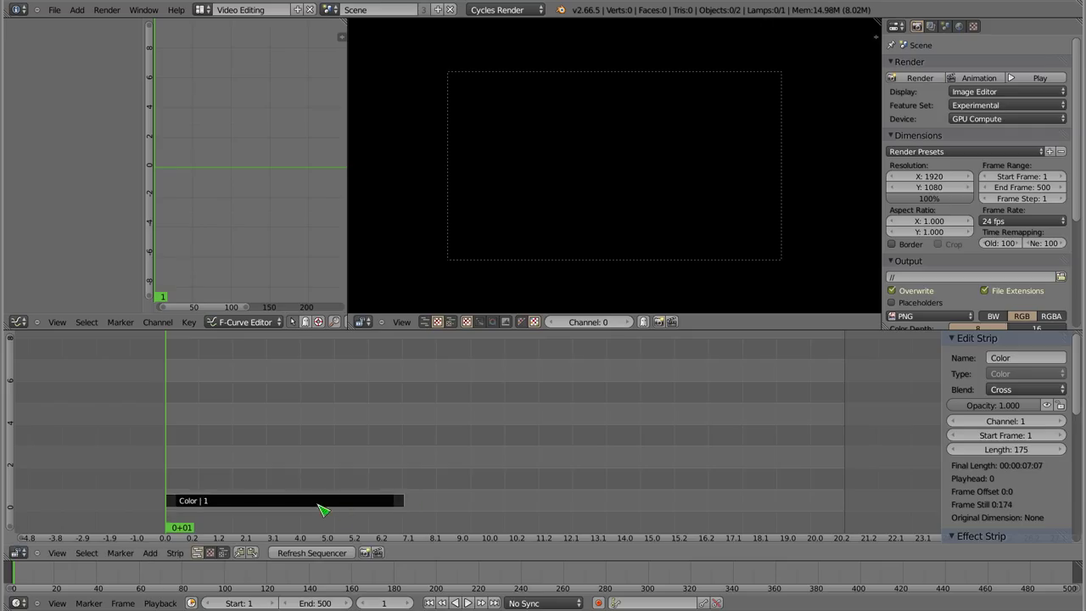
Duplicate the Color strip onto channel 2 starting at frame 84
{"action": "middle_click_drag", "start_coordinate": [328, 484], "coordinate": [304, 412], "text": "ctrl"}
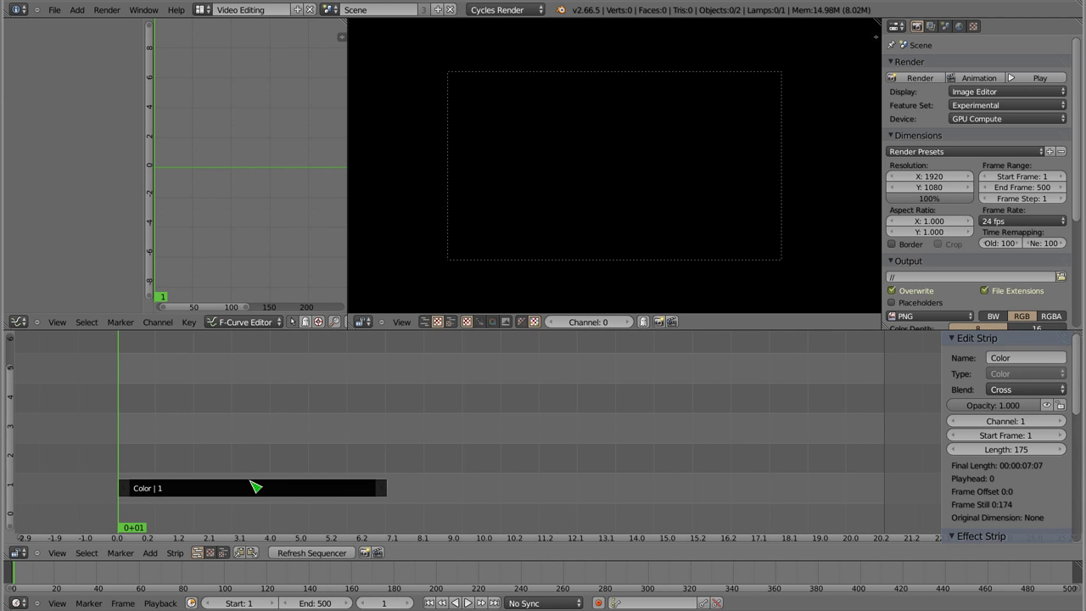
{"action": "key", "text": "shift+d"}
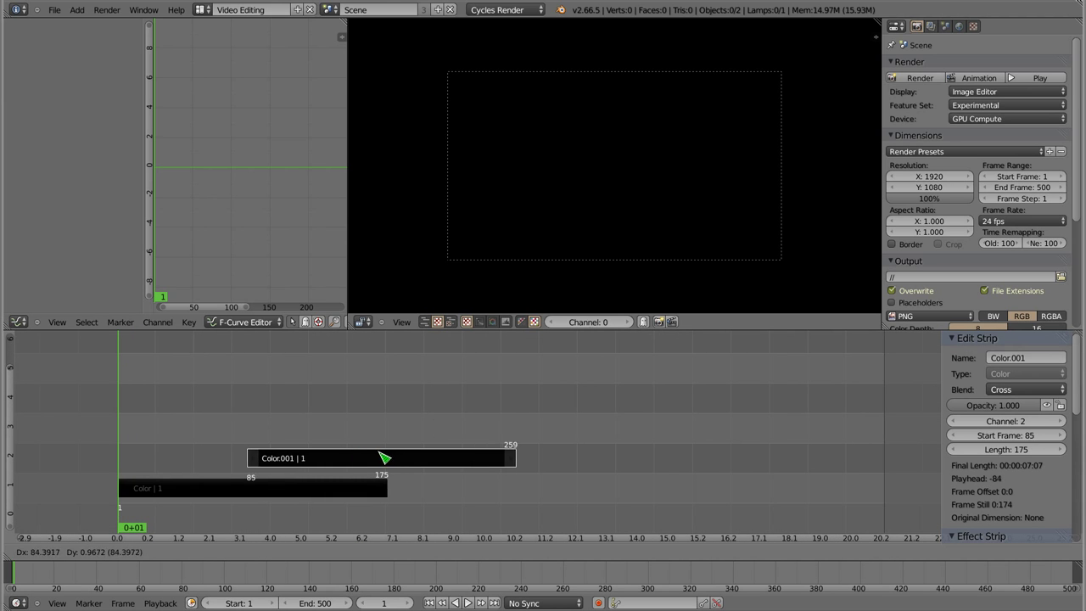
{"action": "left_click", "coordinate": [384, 456]}
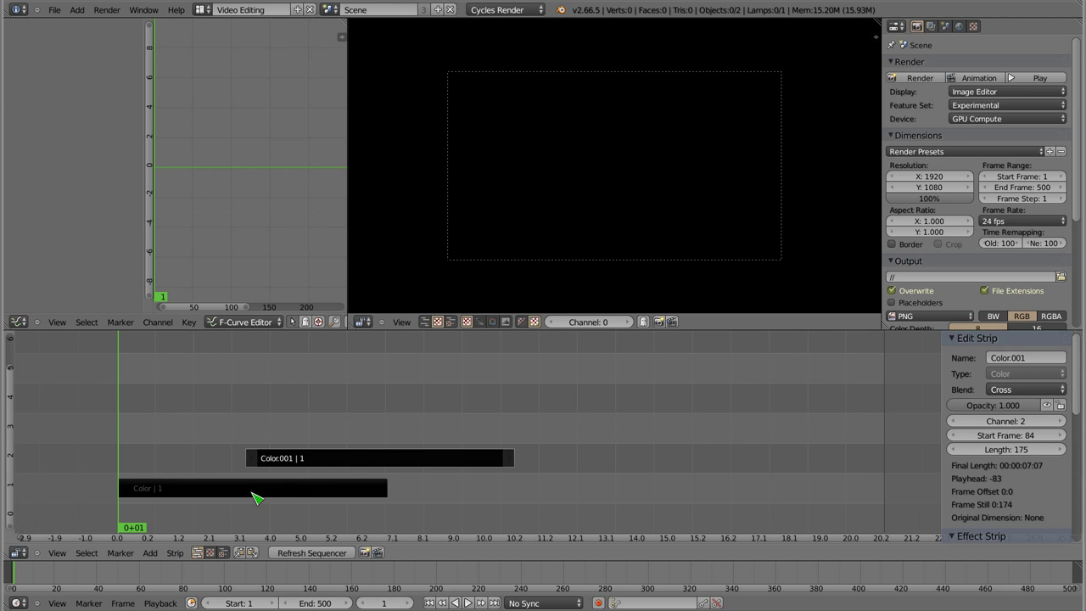
{"action": "right_click", "coordinate": [265, 496]}
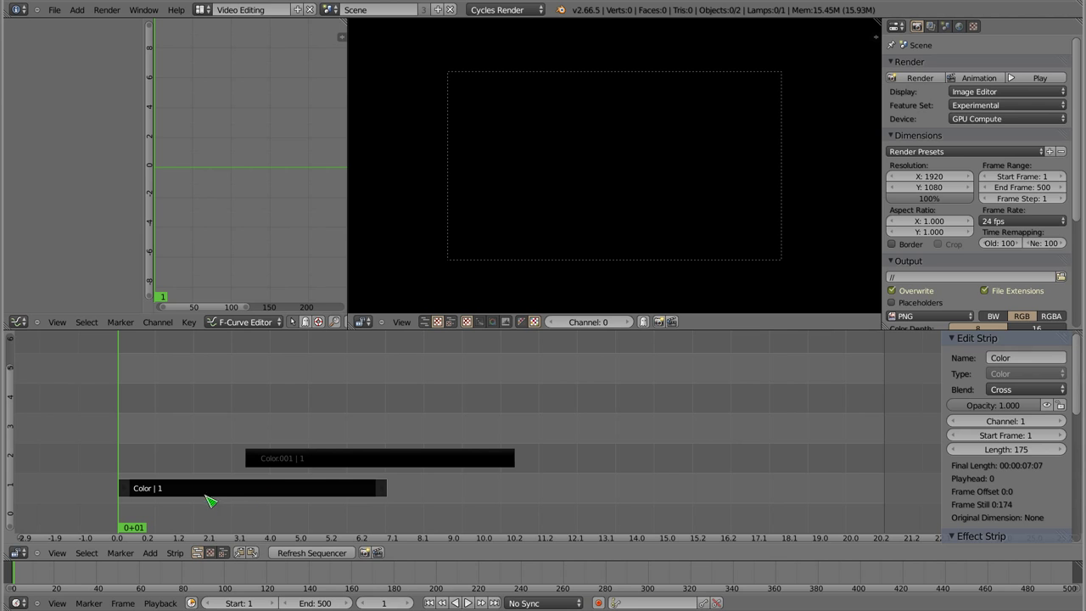
Rename the channel 1 strip Green and set its colour to full green
{"action": "left_click", "coordinate": [1025, 357]}
{"action": "type", "text": "Green"}
{"action": "key", "text": "Return"}
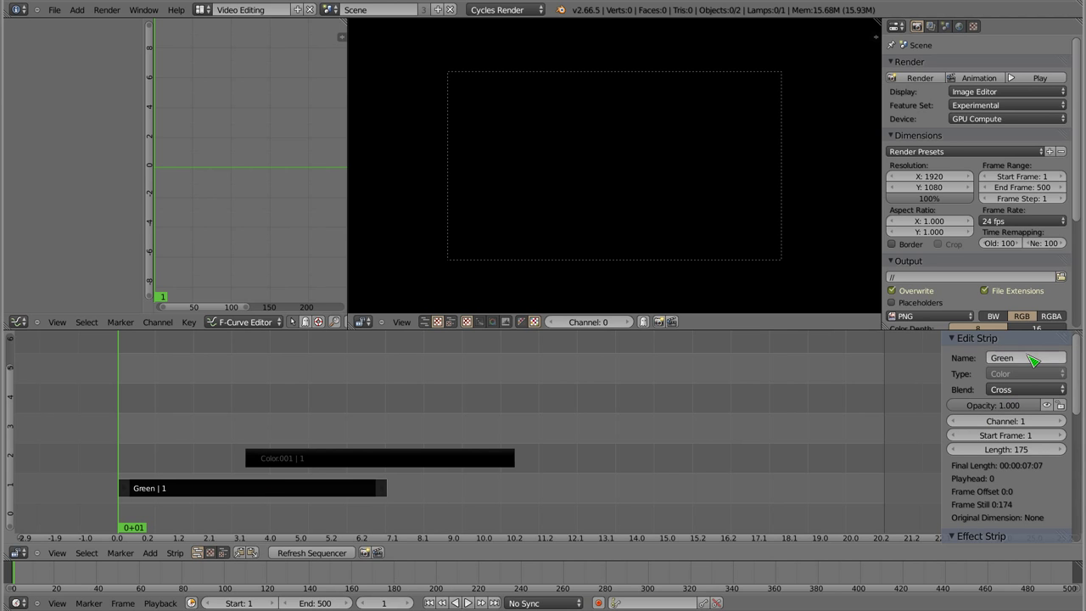
{"action": "scroll", "coordinate": [1030, 386], "scroll_direction": "down", "scroll_amount": 1}
{"action": "scroll", "coordinate": [1036, 441], "scroll_direction": "down", "scroll_amount": 2}
{"action": "left_click", "coordinate": [1036, 466]}
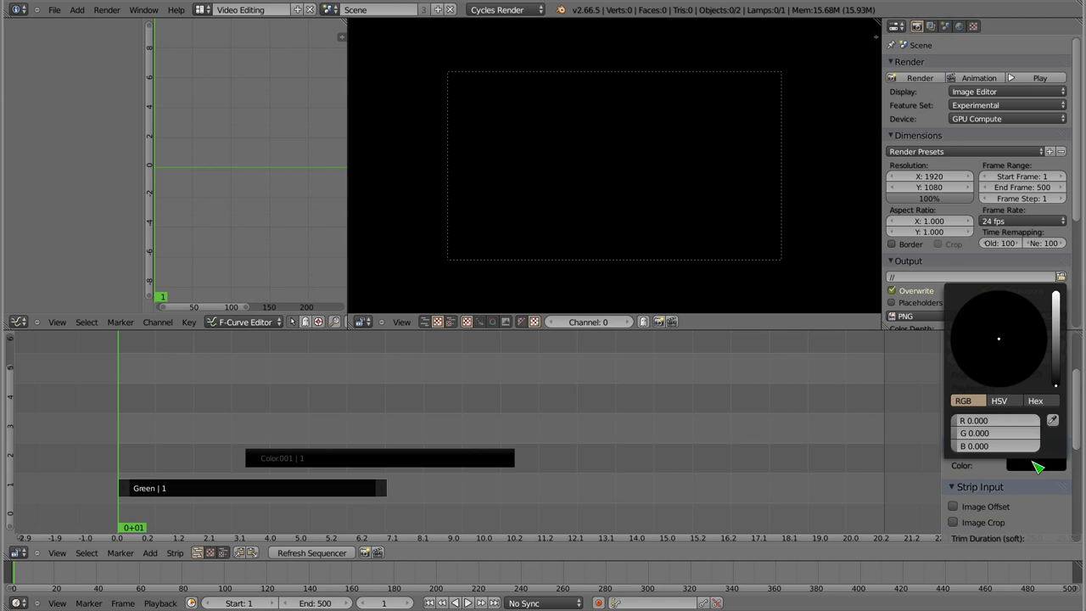
{"action": "left_click_drag", "start_coordinate": [984, 433], "coordinate": [1039, 433]}
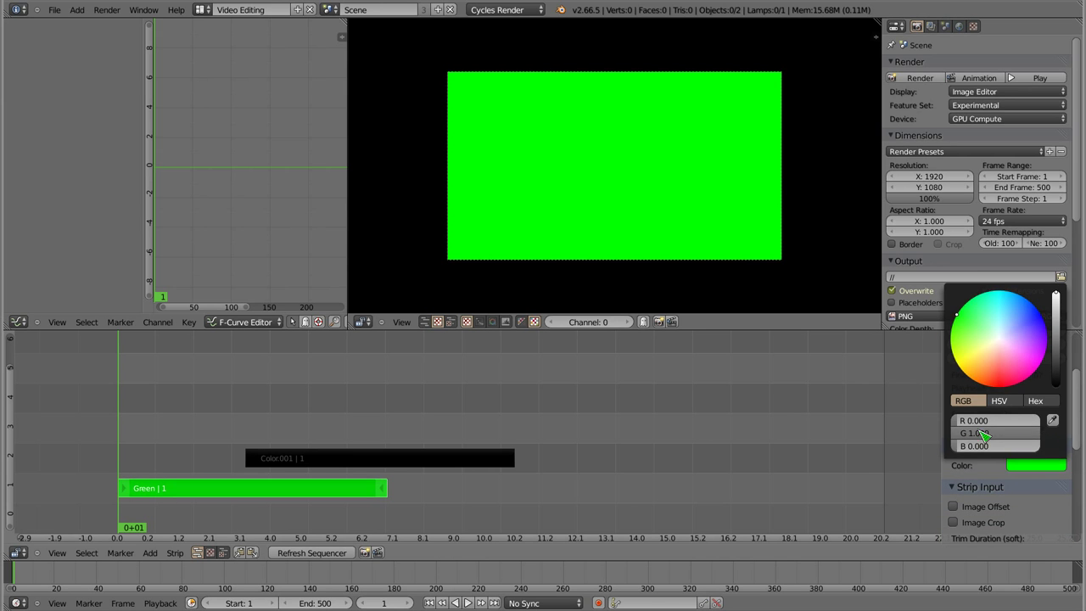
Colour the Color.001 strip red and rename it 'red'
{"action": "left_click", "coordinate": [334, 460]}
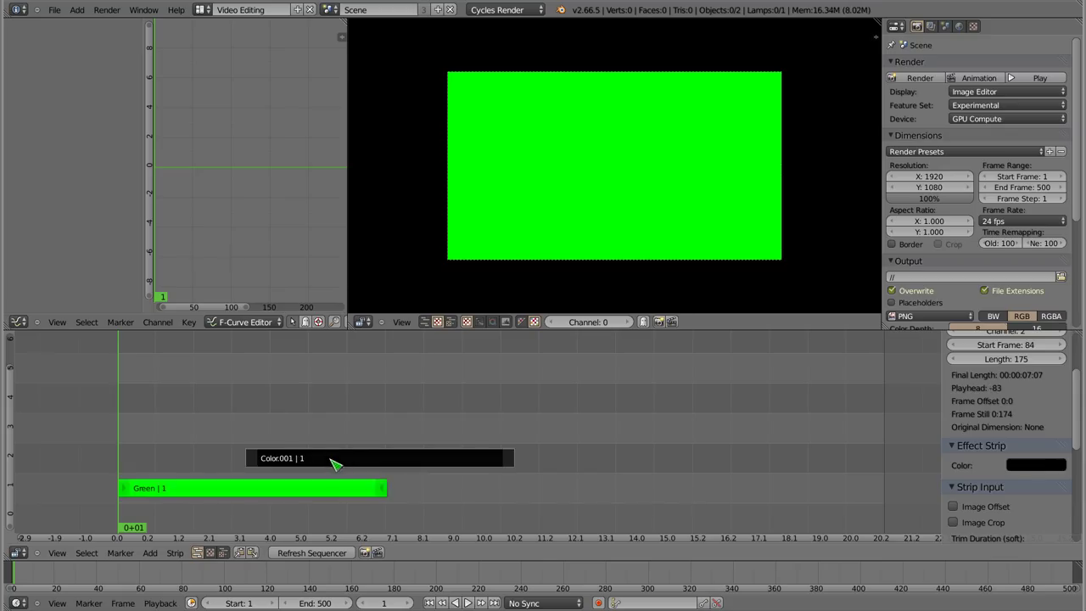
{"action": "left_click", "coordinate": [1042, 467]}
{"action": "left_click_drag", "start_coordinate": [976, 424], "coordinate": [1039, 424]}
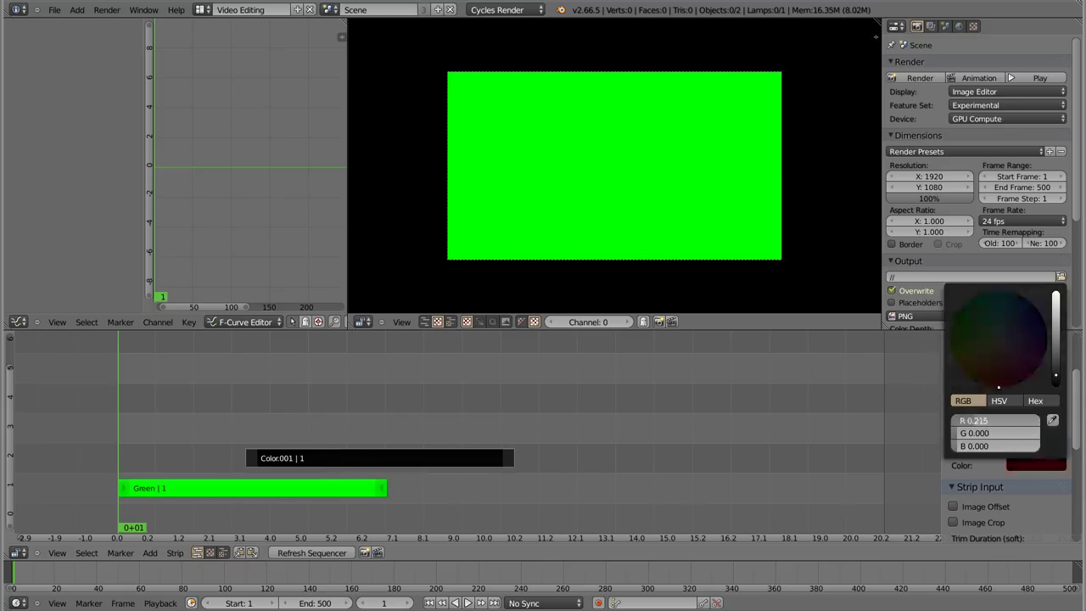
{"action": "scroll", "coordinate": [1006, 420], "scroll_direction": "up", "scroll_amount": 4}
{"action": "left_click", "coordinate": [1022, 359]}
{"action": "type", "text": "red"}
{"action": "key", "text": "Return"}
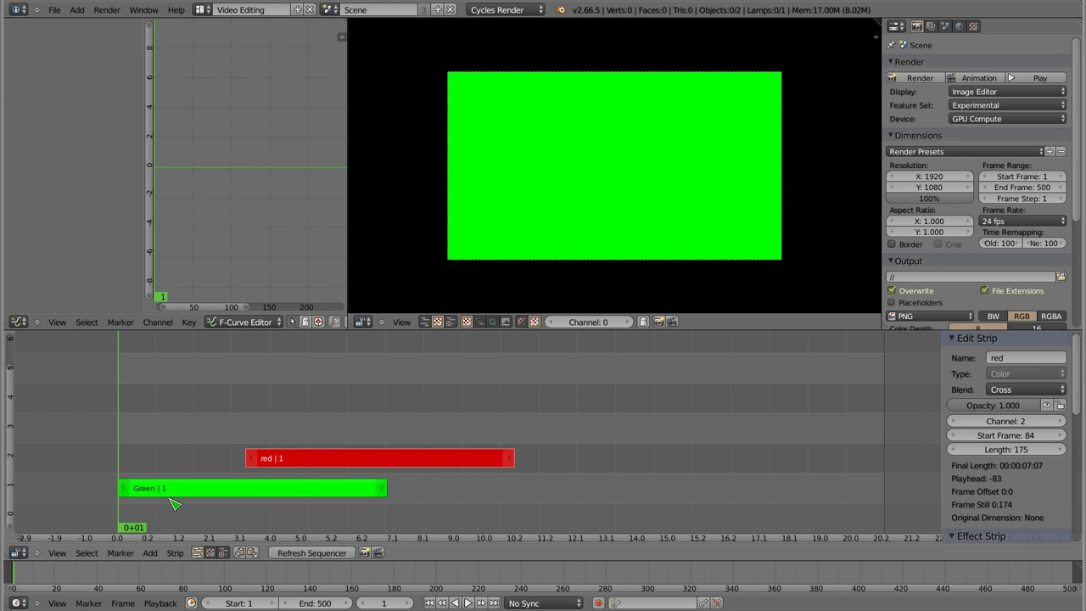
{"action": "right_click", "coordinate": [191, 490]}
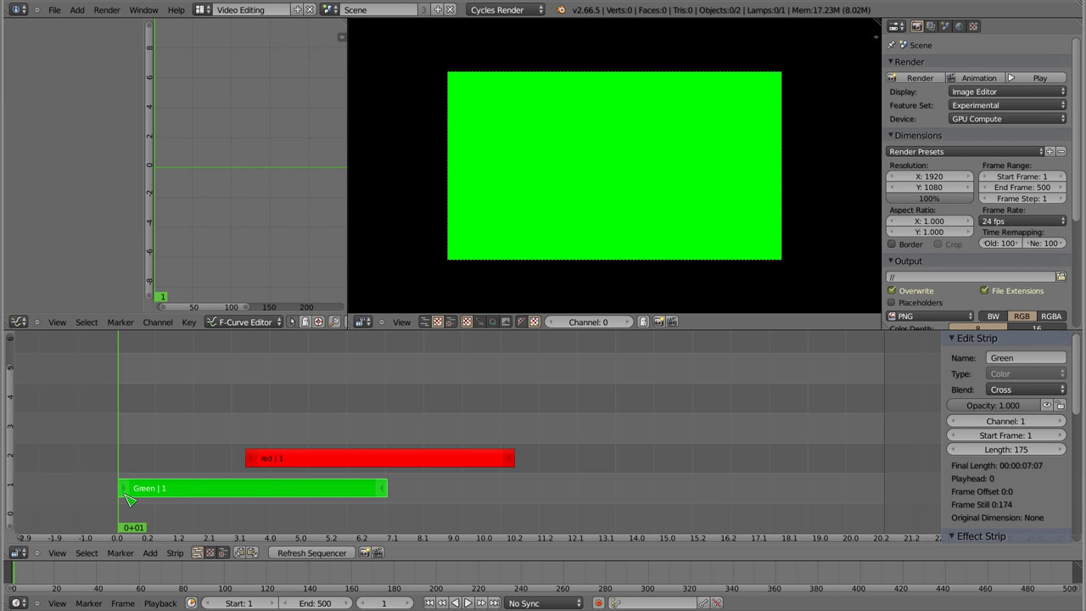
Scrub the playhead to frame 136, where the red strip covers Green
{"action": "left_click_drag", "start_coordinate": [128, 463], "coordinate": [154, 458]}
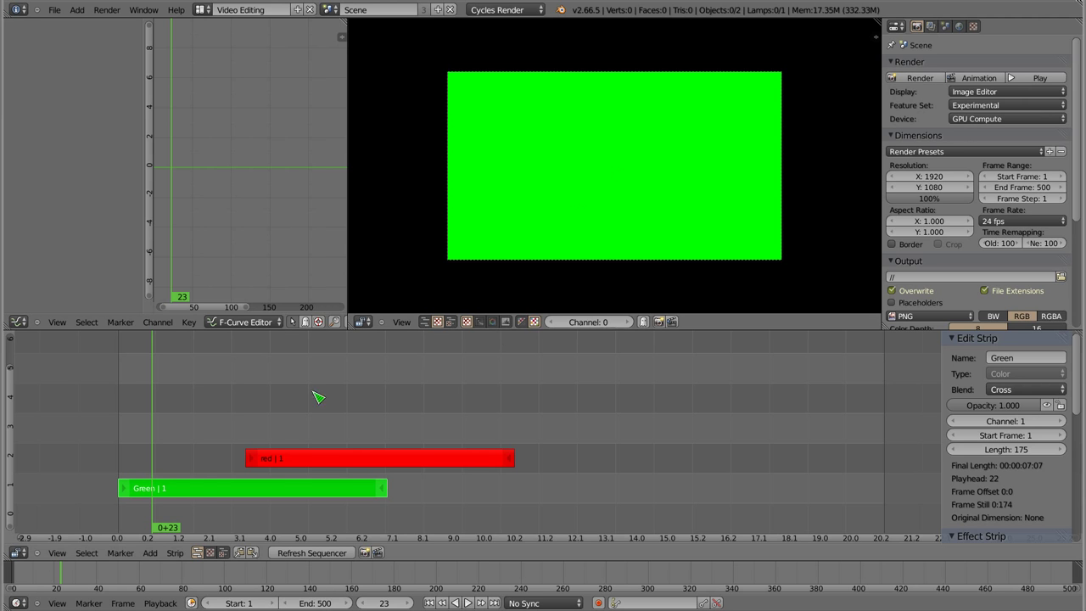
{"action": "mouse_move", "coordinate": [212, 414]}
{"action": "left_mouse_down"}
{"action": "mouse_move", "coordinate": [141, 400]}
{"action": "mouse_move", "coordinate": [148, 417]}
{"action": "mouse_move", "coordinate": [357, 407]}
{"action": "mouse_move", "coordinate": [310, 404]}
{"action": "mouse_move", "coordinate": [327, 405]}
{"action": "left_mouse_up"}
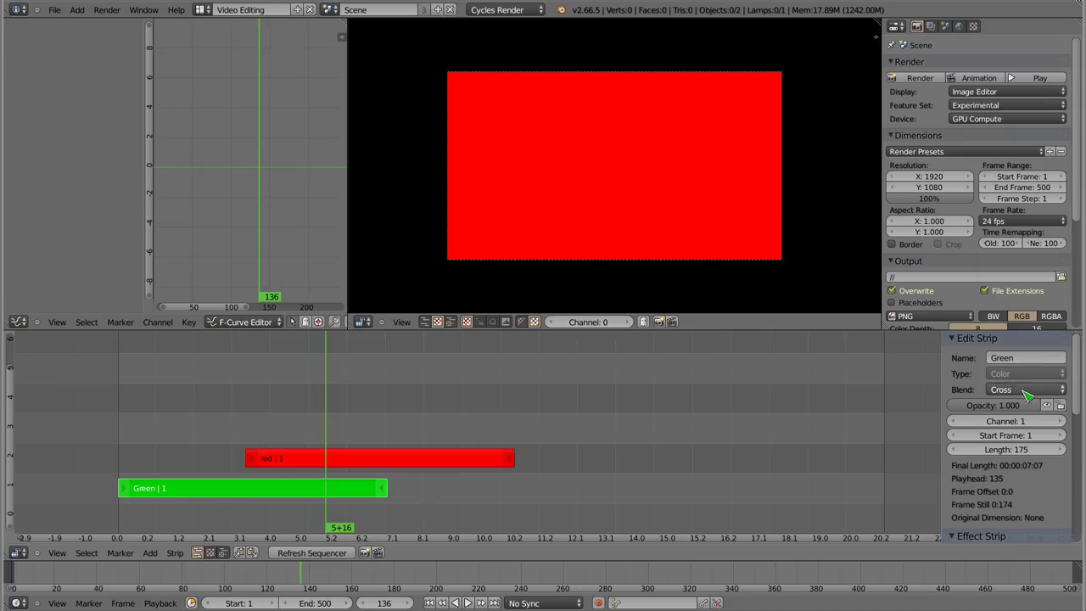
Set the Green strip to Replace blending with lowered opacity
{"action": "left_click", "coordinate": [1025, 392]}
{"action": "left_click", "coordinate": [1008, 376]}
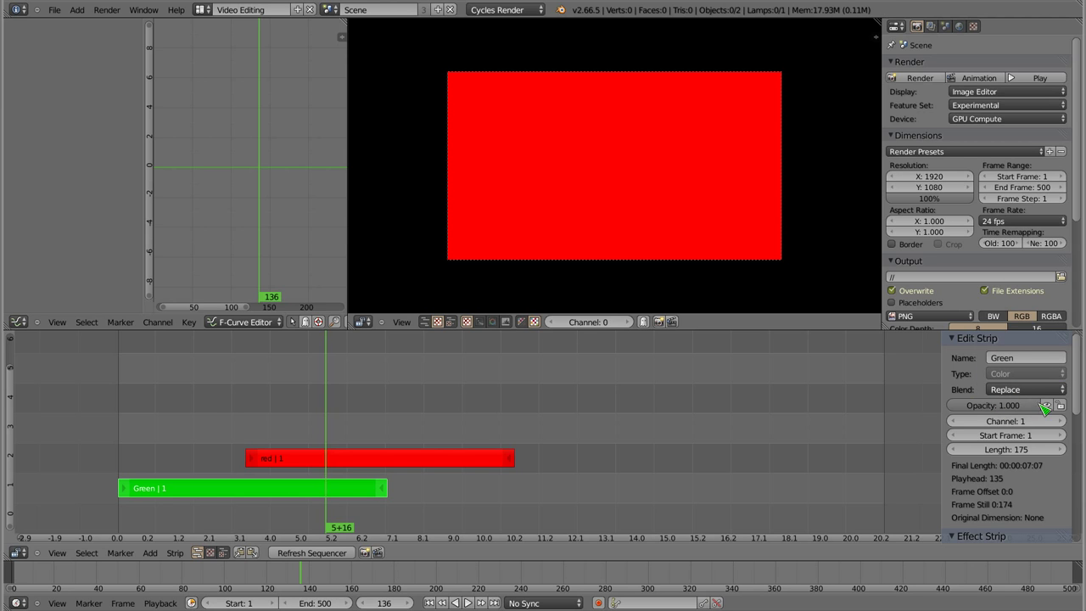
{"action": "mouse_move", "coordinate": [1039, 411]}
{"action": "left_mouse_down"}
{"action": "mouse_move", "coordinate": [966, 414]}
{"action": "mouse_move", "coordinate": [996, 414]}
{"action": "left_mouse_up"}
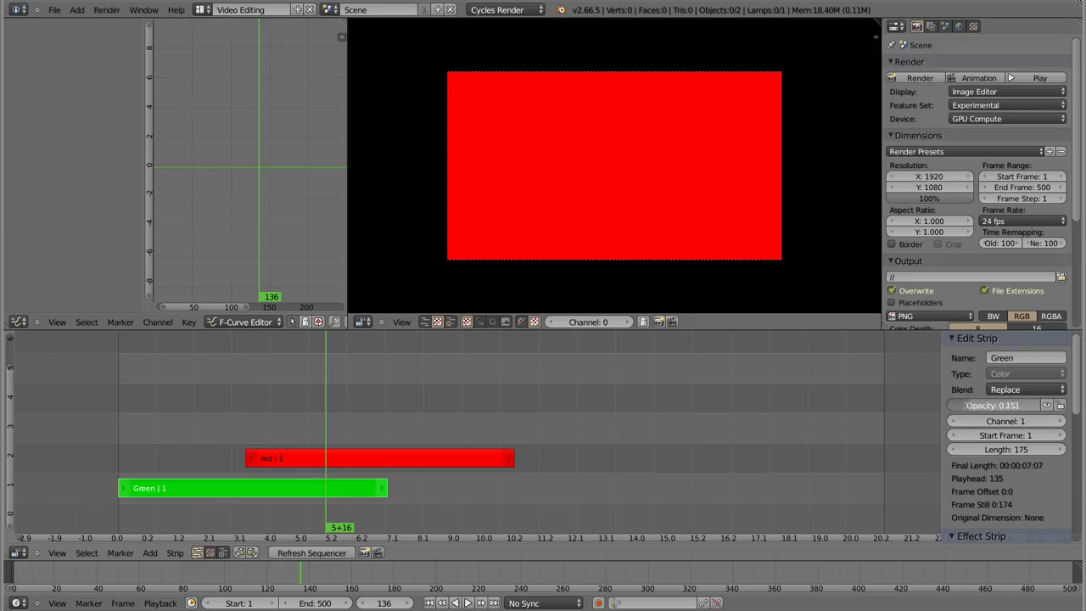
Set the red strip to Replace blending with opacity 0
{"action": "right_click", "coordinate": [458, 461]}
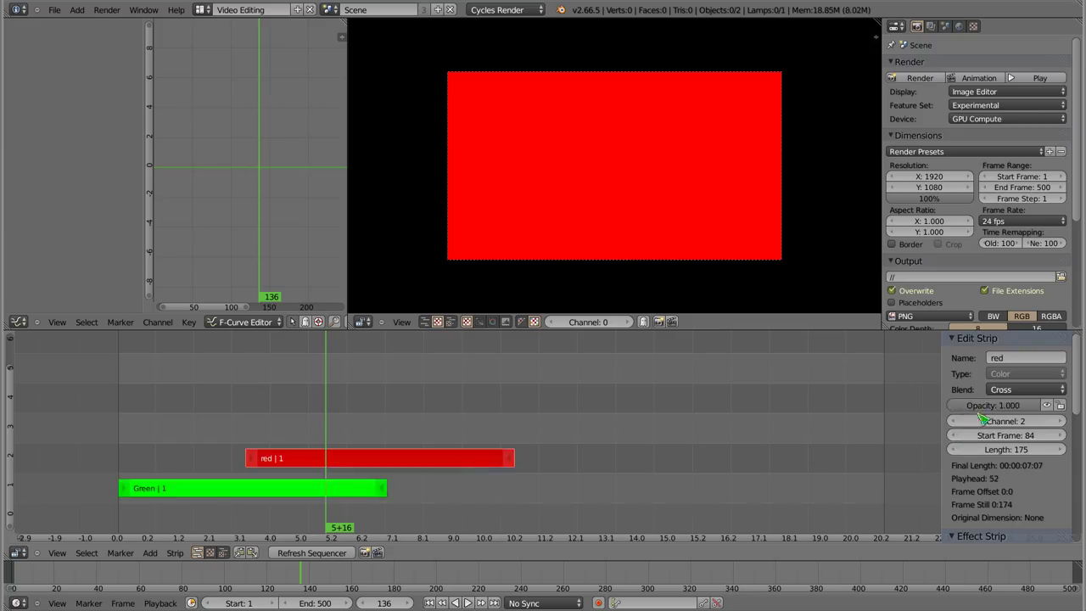
{"action": "left_click_drag", "start_coordinate": [1028, 408], "coordinate": [955, 406]}
{"action": "left_click", "coordinate": [1021, 391]}
{"action": "left_click", "coordinate": [1001, 377]}
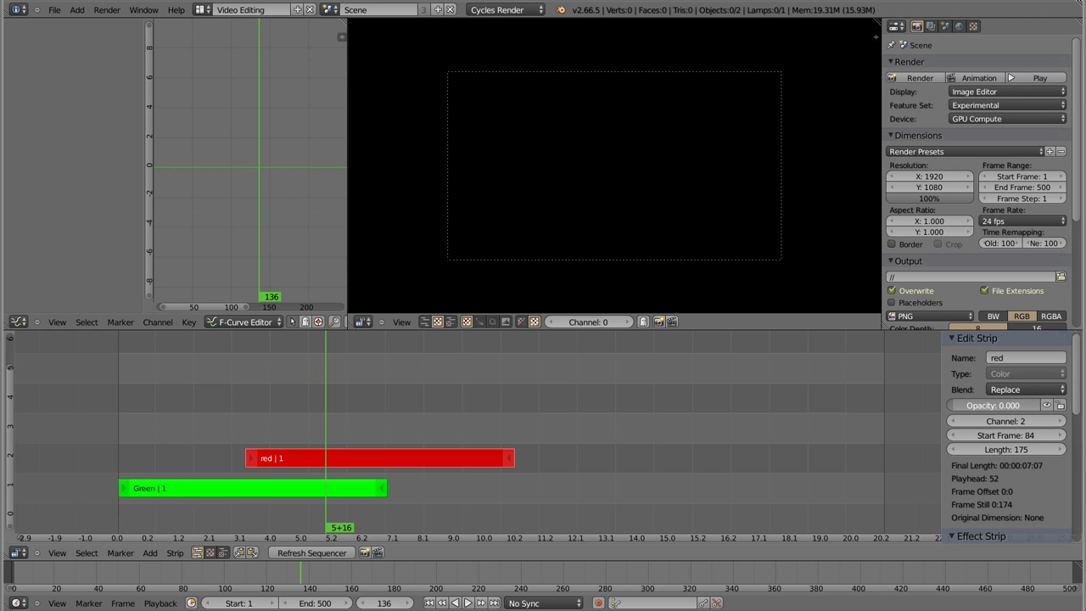
Switch the red strip's blending back to Cross
{"action": "left_click_drag", "start_coordinate": [976, 406], "coordinate": [1001, 407]}
{"action": "left_click", "coordinate": [1029, 390]}
{"action": "left_click", "coordinate": [1023, 363]}
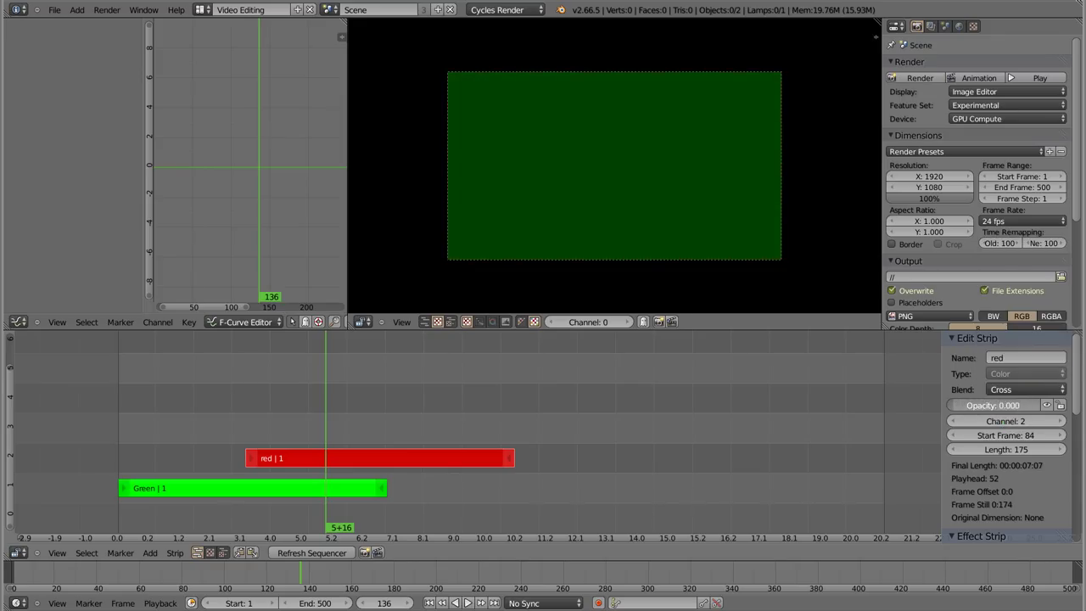
Return Green to opacity 1.0 with Cross blending, then raise red's opacity to 1.0
{"action": "left_click", "coordinate": [255, 491]}
{"action": "left_click_drag", "start_coordinate": [976, 405], "coordinate": [1061, 406]}
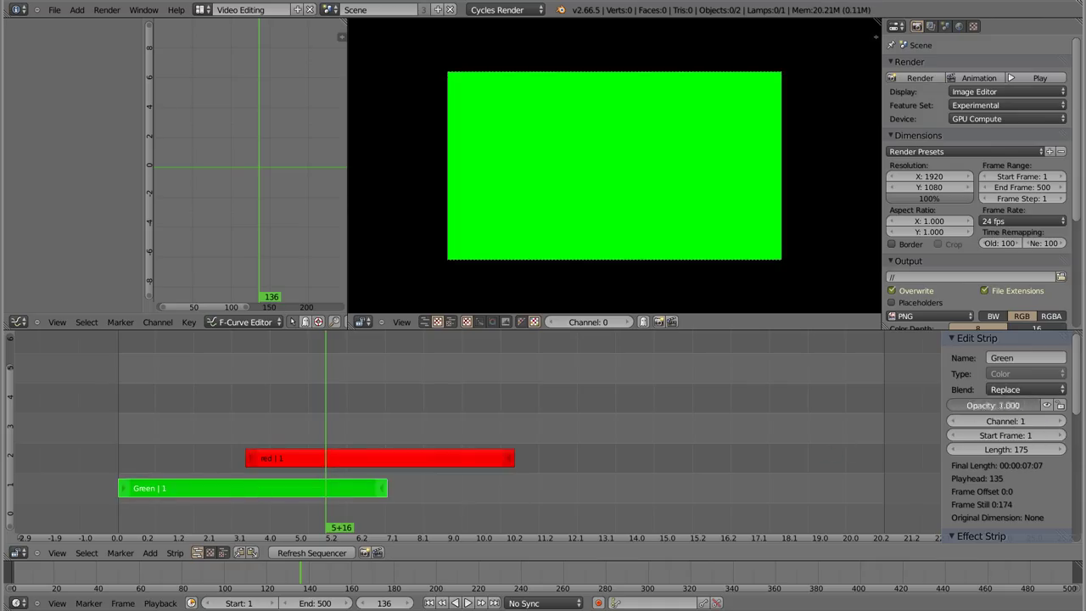
{"action": "left_click", "coordinate": [1022, 390]}
{"action": "left_click", "coordinate": [1000, 362]}
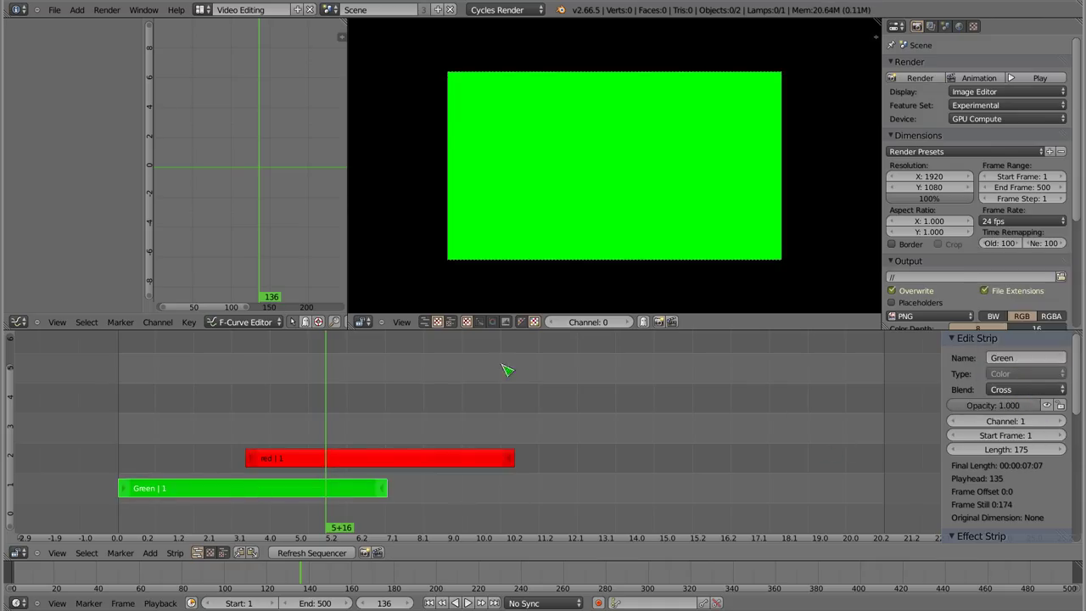
{"action": "left_click", "coordinate": [316, 460]}
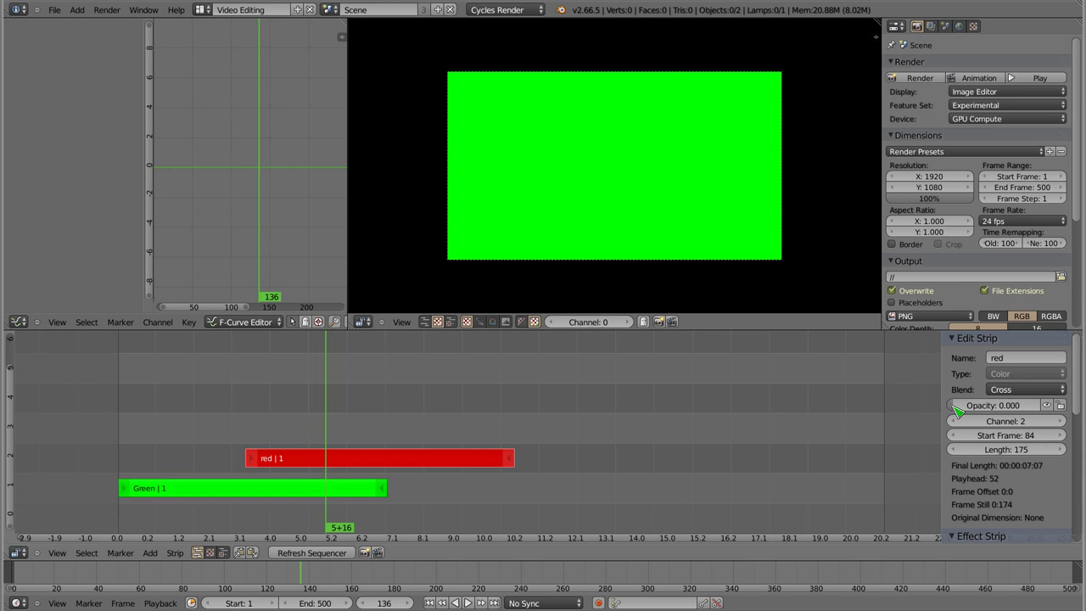
{"action": "left_click", "coordinate": [1019, 391]}
{"action": "left_click_drag", "start_coordinate": [985, 406], "coordinate": [1061, 406]}
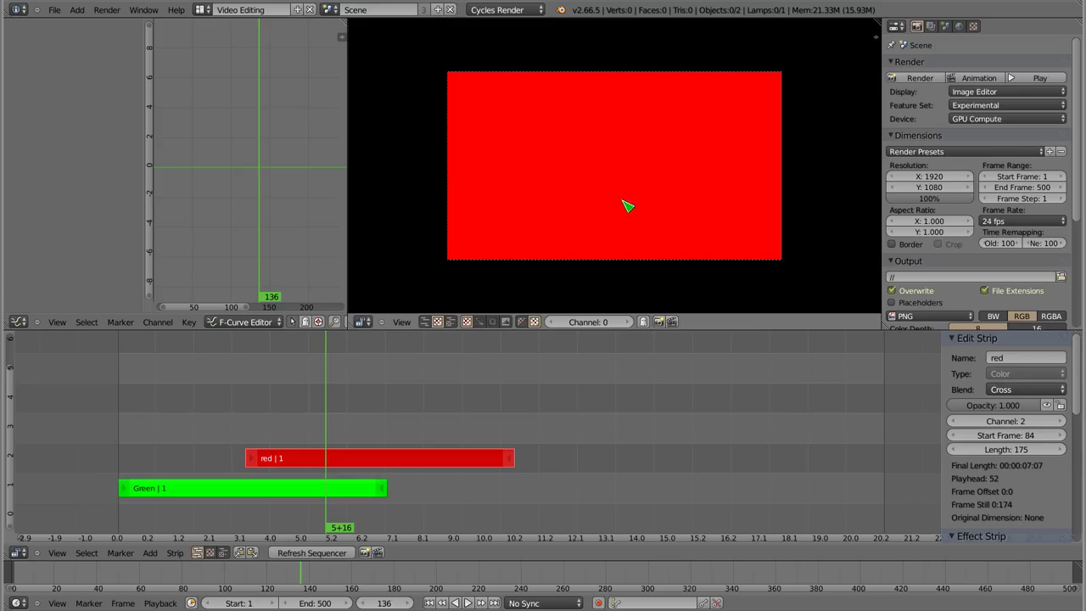
Zoom the preview and sample pixel colours of the red strip and Green at frame 56
{"action": "scroll", "coordinate": [626, 206], "scroll_direction": "up", "scroll_amount": 2}
{"action": "scroll", "coordinate": [624, 206], "scroll_direction": "up", "scroll_amount": 1}
{"action": "scroll", "coordinate": [619, 205], "scroll_direction": "up", "scroll_amount": 2}
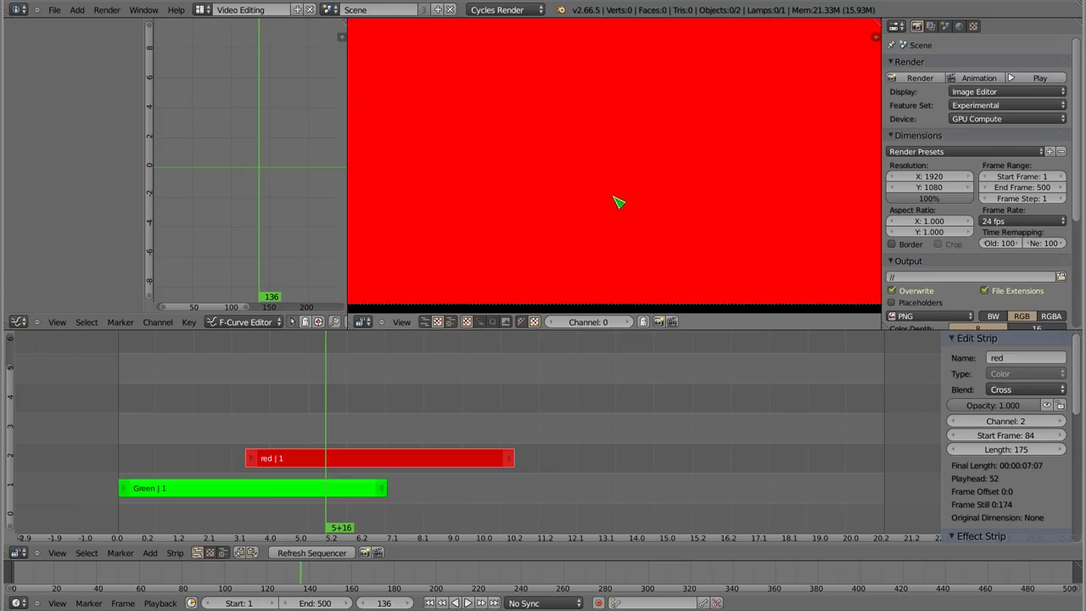
{"action": "mouse_move", "coordinate": [575, 204]}
{"action": "left_mouse_down"}
{"action": "mouse_move", "coordinate": [501, 235]}
{"action": "mouse_move", "coordinate": [430, 305]}
{"action": "mouse_move", "coordinate": [567, 312]}
{"action": "mouse_move", "coordinate": [389, 306]}
{"action": "mouse_move", "coordinate": [467, 308]}
{"action": "mouse_move", "coordinate": [429, 317]}
{"action": "mouse_move", "coordinate": [526, 313]}
{"action": "mouse_move", "coordinate": [493, 314]}
{"action": "mouse_move", "coordinate": [529, 286]}
{"action": "left_mouse_up"}
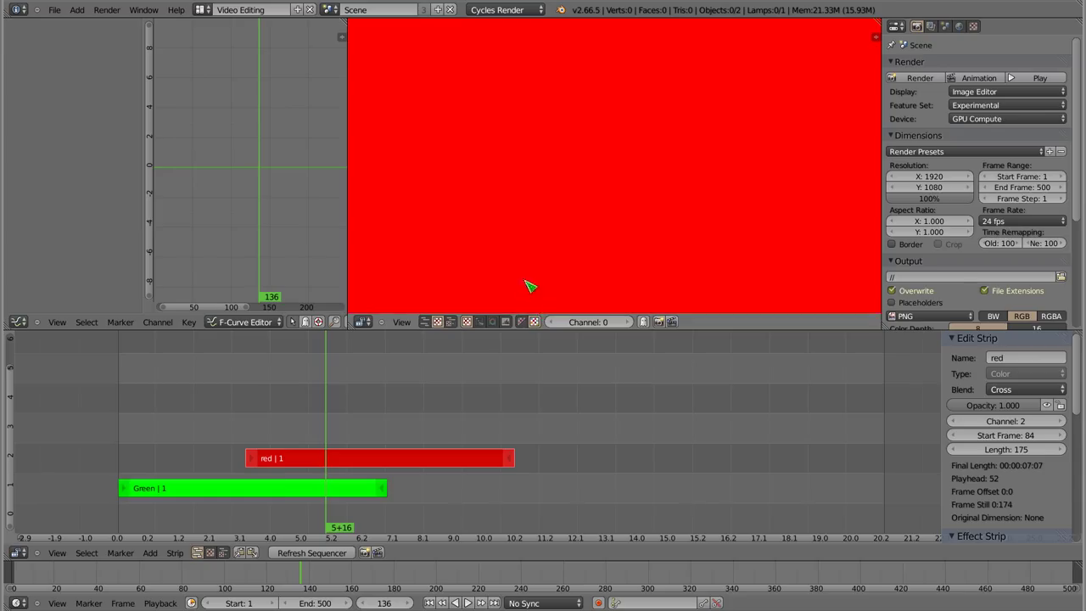
{"action": "right_click", "coordinate": [276, 494]}
{"action": "left_click", "coordinate": [204, 469]}
{"action": "mouse_move", "coordinate": [441, 275]}
{"action": "left_mouse_down"}
{"action": "mouse_move", "coordinate": [484, 303]}
{"action": "mouse_move", "coordinate": [441, 298]}
{"action": "left_mouse_up"}
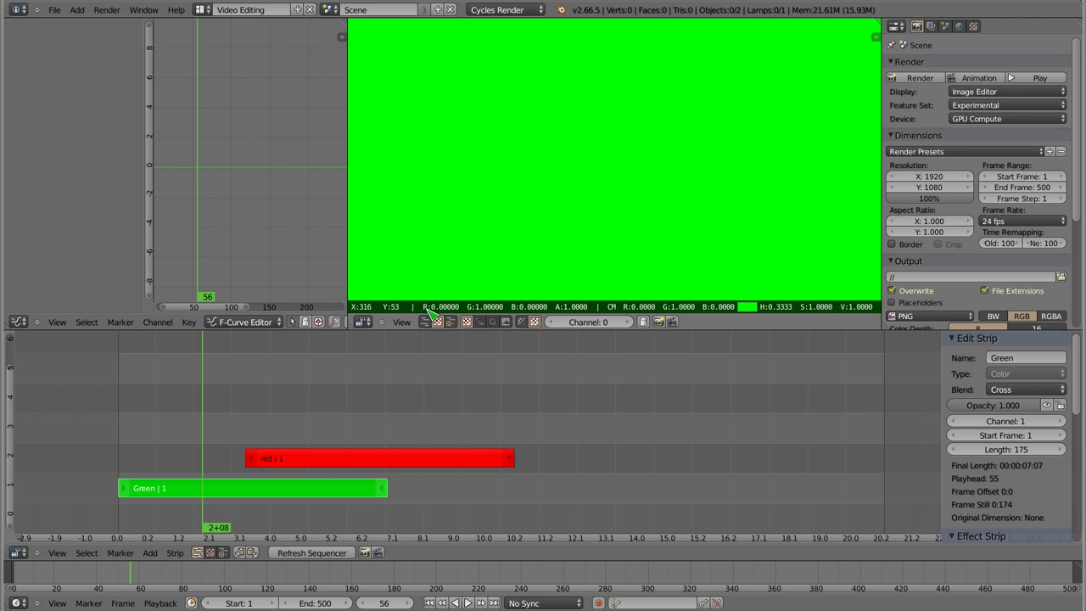
{"action": "mouse_move", "coordinate": [442, 297]}
{"action": "left_mouse_down"}
{"action": "mouse_move", "coordinate": [482, 303]}
{"action": "mouse_move", "coordinate": [468, 243]}
{"action": "left_mouse_up"}
Try Add blending on red, checking the yellow overlap at frame 130, then revert to Cross
{"action": "right_click", "coordinate": [327, 465]}
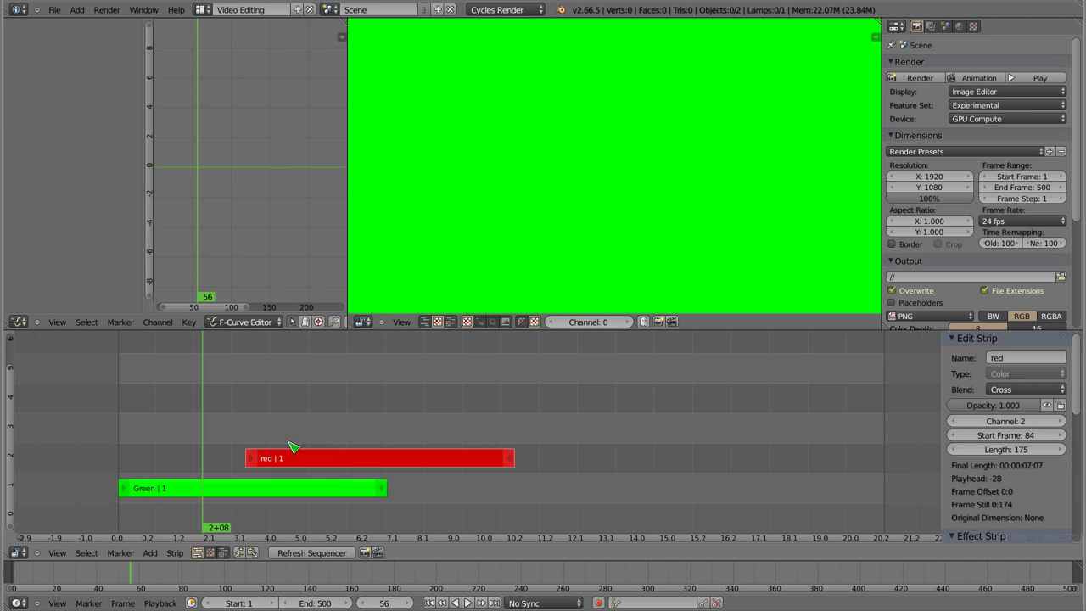
{"action": "left_click", "coordinate": [1011, 393]}
{"action": "left_click", "coordinate": [1012, 348]}
{"action": "mouse_move", "coordinate": [213, 456]}
{"action": "left_mouse_down"}
{"action": "mouse_move", "coordinate": [237, 416]}
{"action": "mouse_move", "coordinate": [322, 416]}
{"action": "left_mouse_up"}
{"action": "mouse_move", "coordinate": [427, 286]}
{"action": "left_mouse_down"}
{"action": "mouse_move", "coordinate": [497, 316]}
{"action": "mouse_move", "coordinate": [448, 313]}
{"action": "mouse_move", "coordinate": [490, 311]}
{"action": "left_mouse_up"}
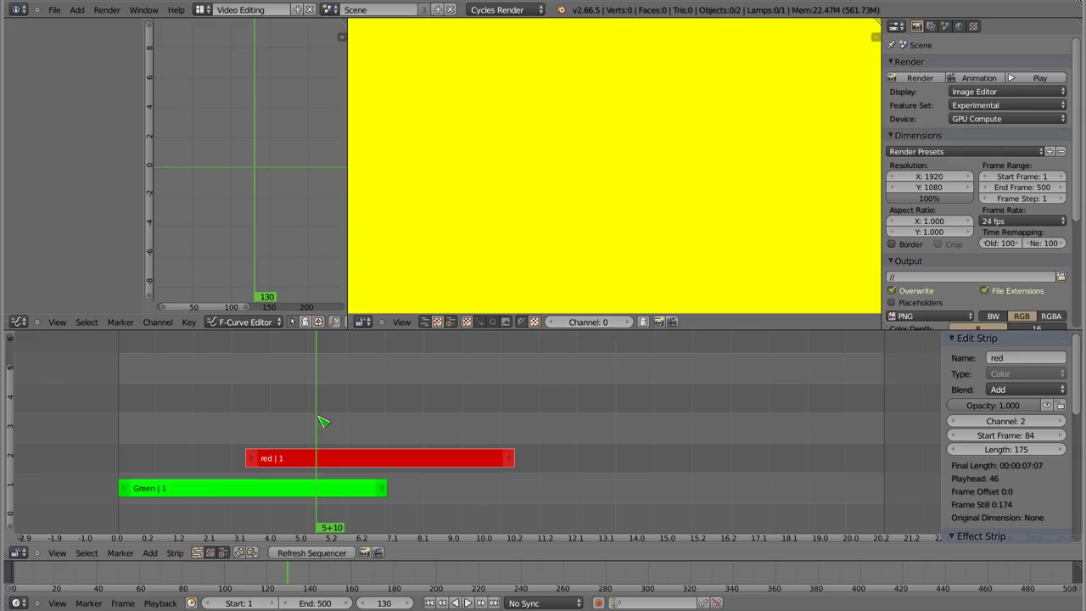
{"action": "left_click", "coordinate": [1023, 391]}
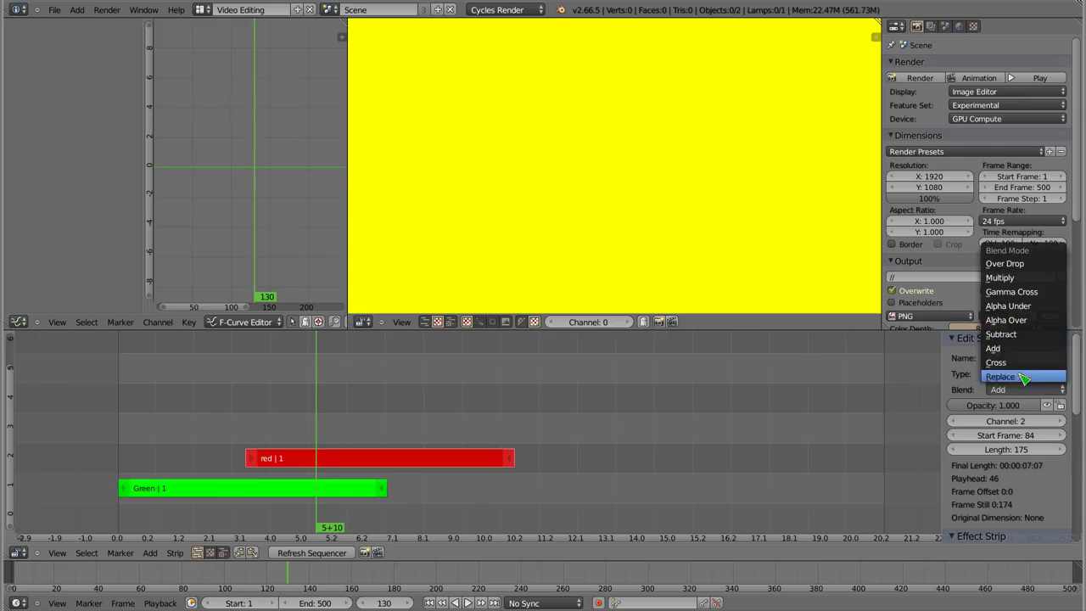
{"action": "left_click", "coordinate": [1025, 363]}
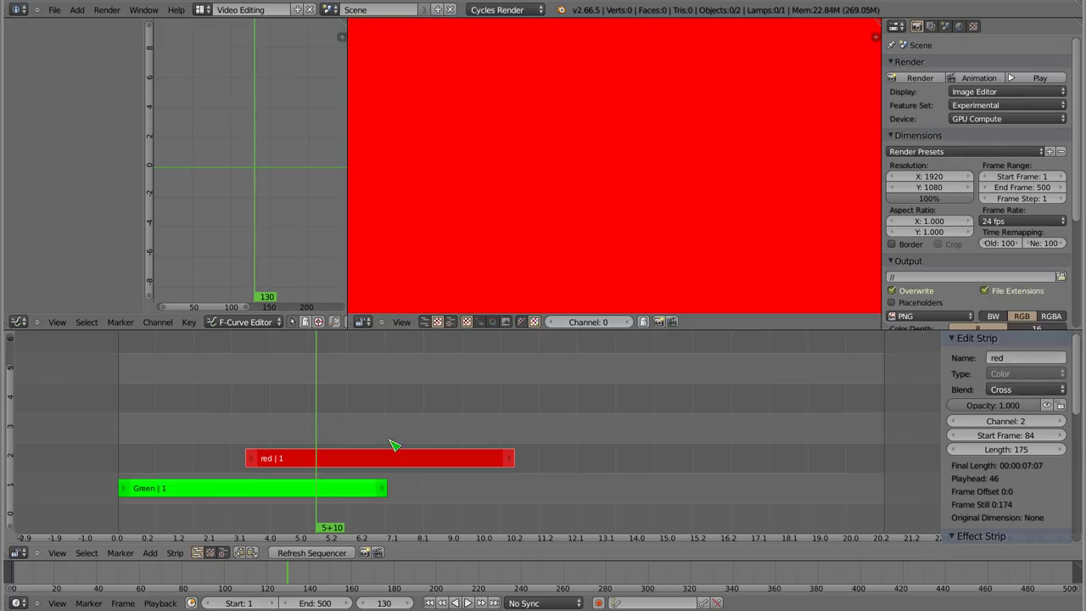
Select both the Green and red strips and bring up the effect-strip list
{"action": "right_click", "coordinate": [194, 494]}
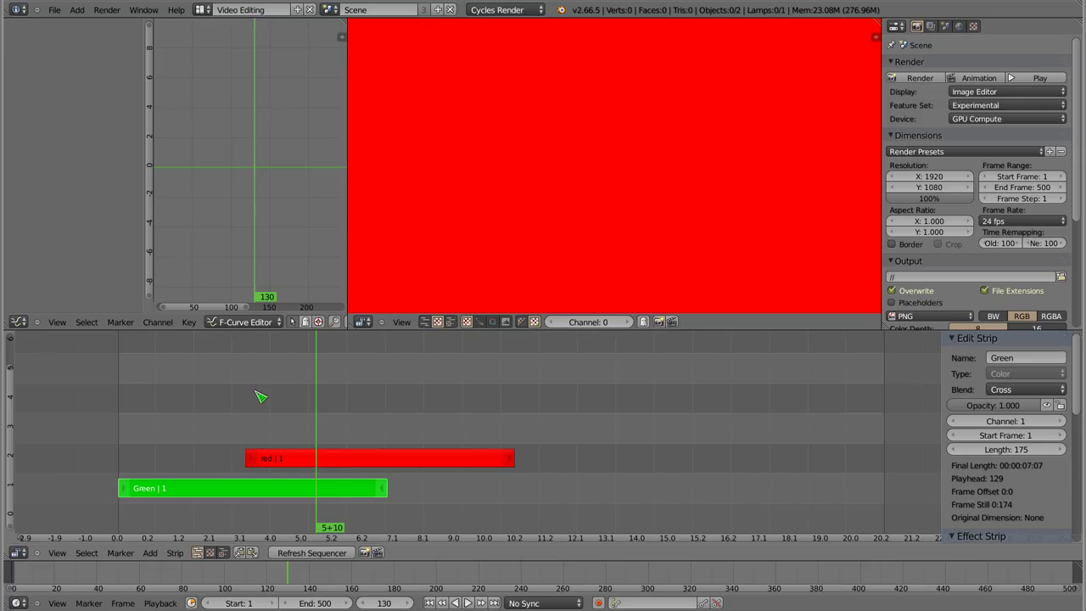
{"action": "key", "text": "shift+a"}
{"action": "right_click", "coordinate": [295, 461]}
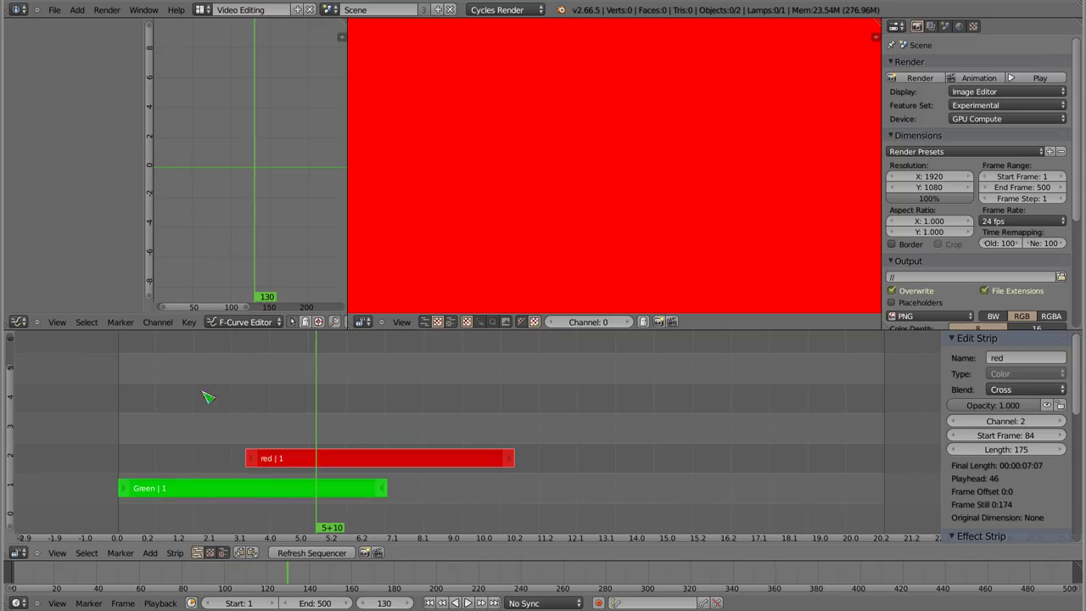
{"action": "key", "text": "shift+a"}
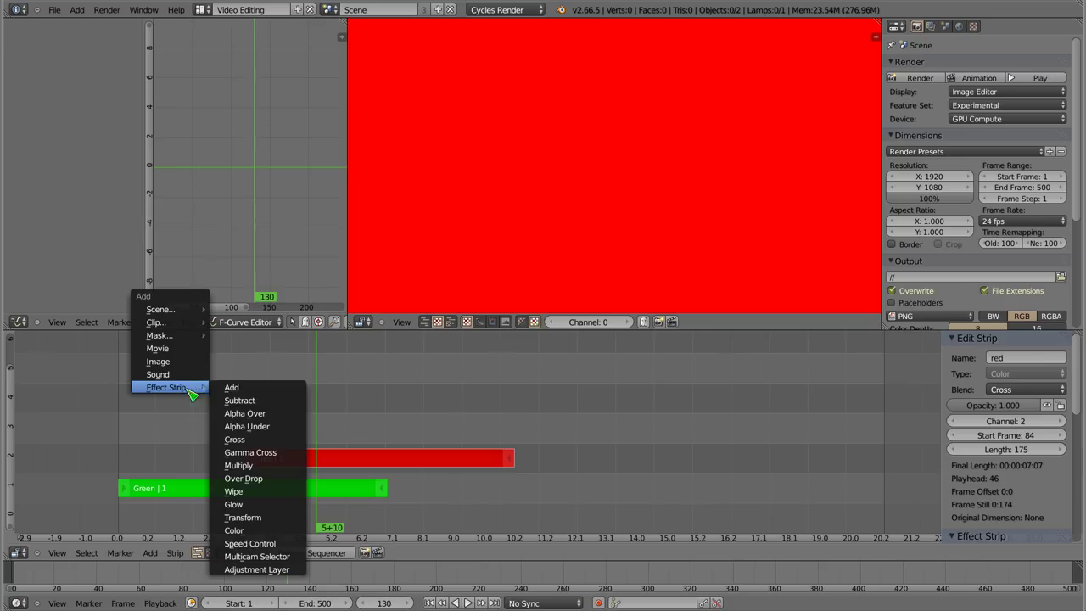
Add an Add effect strip on channel 3 combining Green and red, and sample the yellow overlap
{"action": "left_click", "coordinate": [284, 392]}
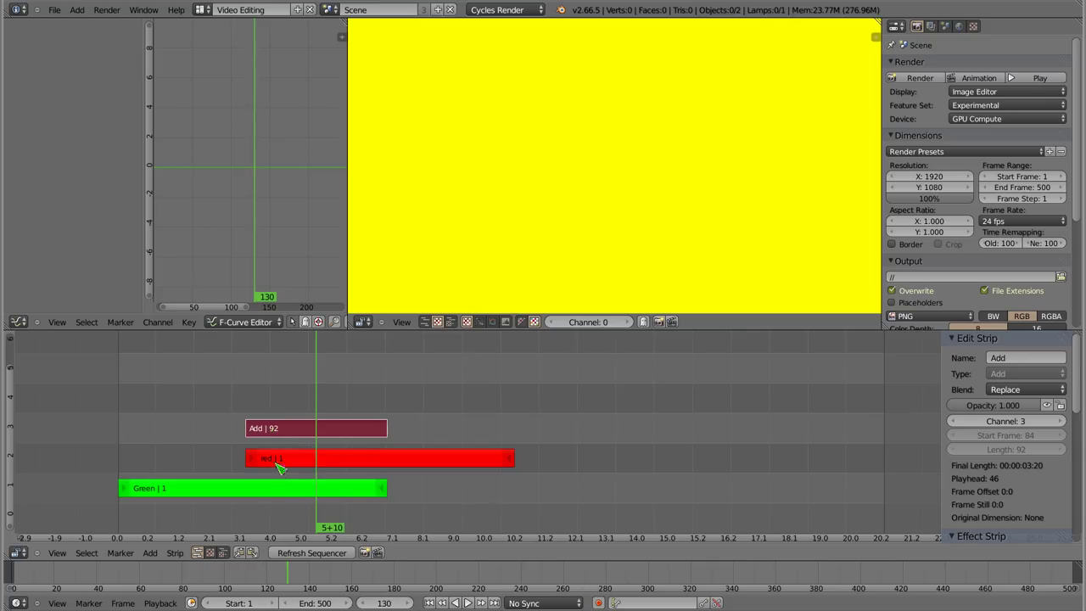
{"action": "mouse_move", "coordinate": [461, 283]}
{"action": "left_mouse_down"}
{"action": "mouse_move", "coordinate": [433, 313]}
{"action": "mouse_move", "coordinate": [493, 311]}
{"action": "left_mouse_up"}
{"action": "key", "text": "shift+a"}
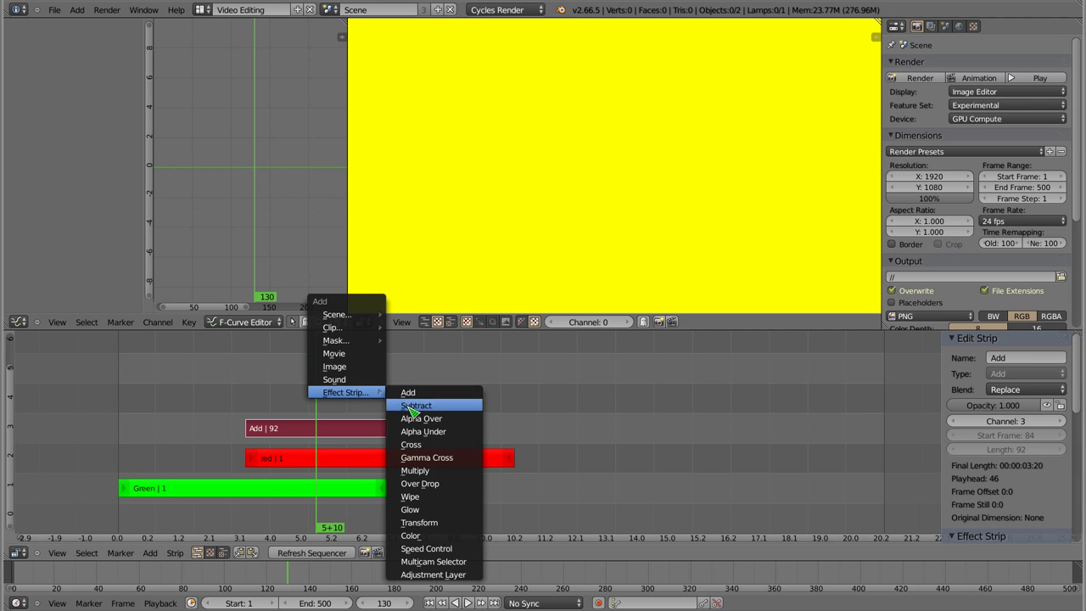
Add a 25-frame black Color strip on channel 4 from frame 130, then select the Add strip
{"action": "left_click", "coordinate": [414, 535]}
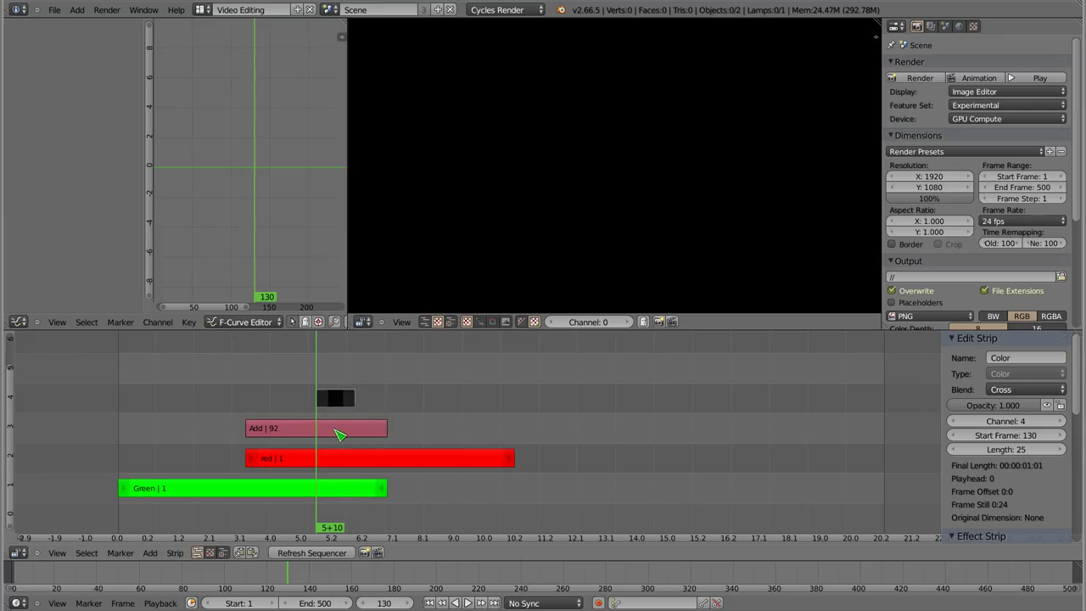
{"action": "right_click", "coordinate": [338, 435]}
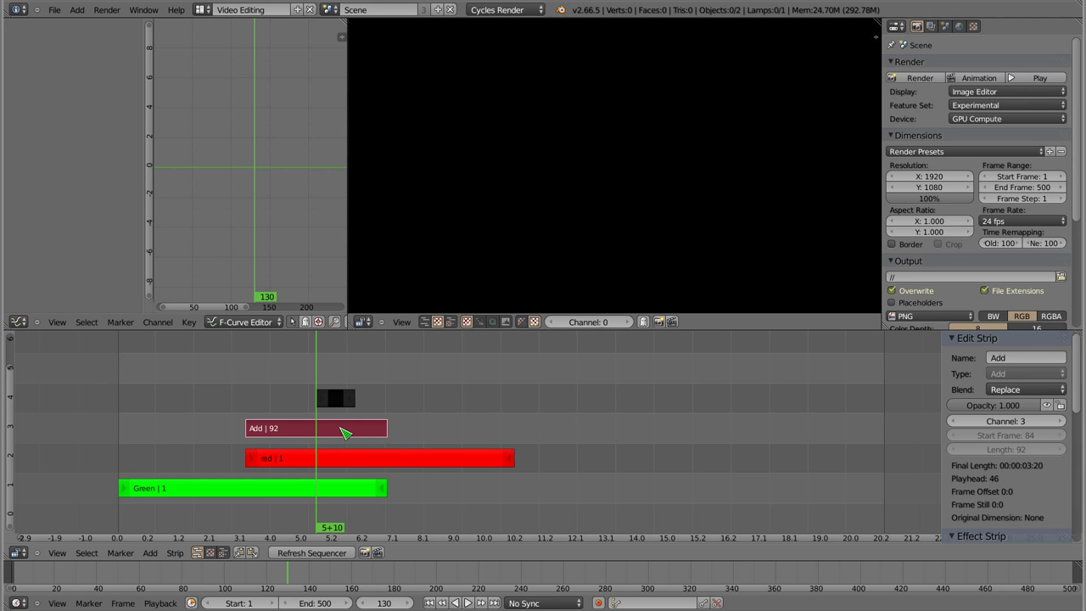
{"action": "key", "text": "shift+a"}
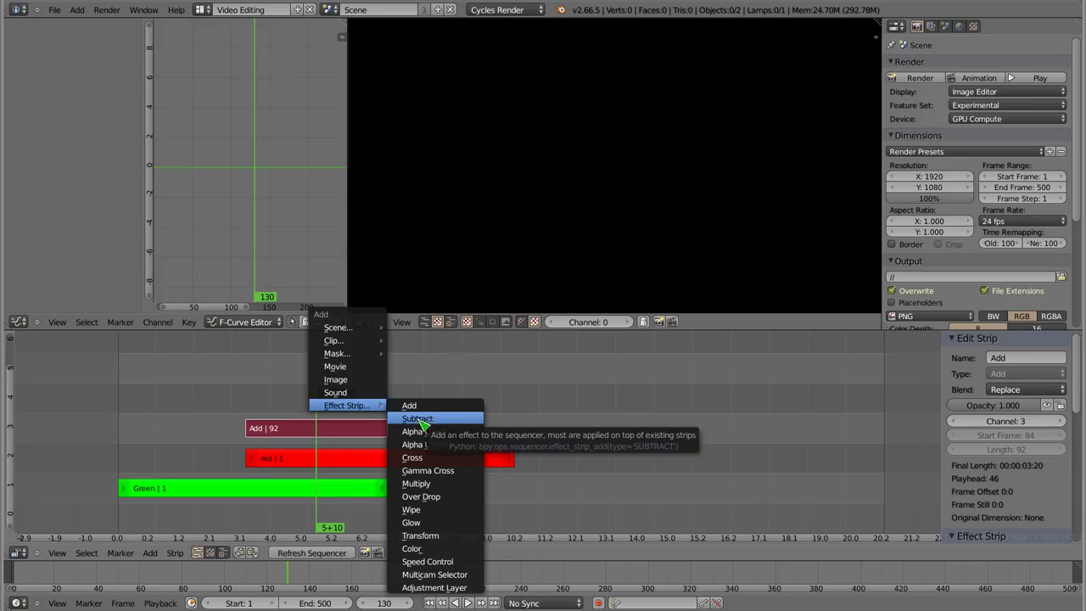
Add a second Add effect strip over the Color strip, then select the Color strip
{"action": "left_click", "coordinate": [425, 409]}
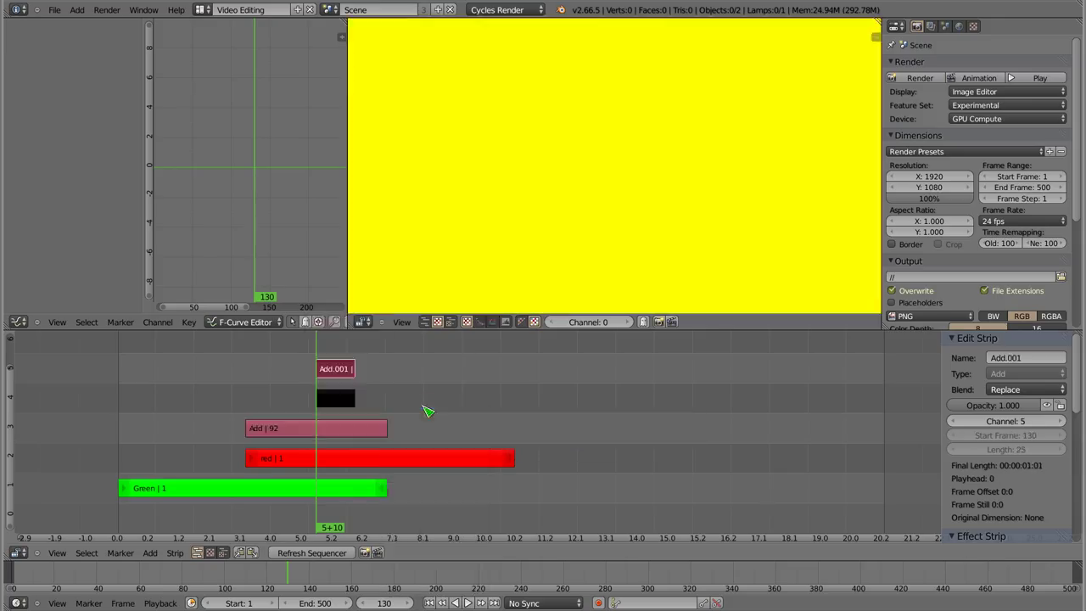
{"action": "right_click", "coordinate": [340, 399]}
{"action": "left_click_drag", "start_coordinate": [331, 352], "coordinate": [336, 351]}
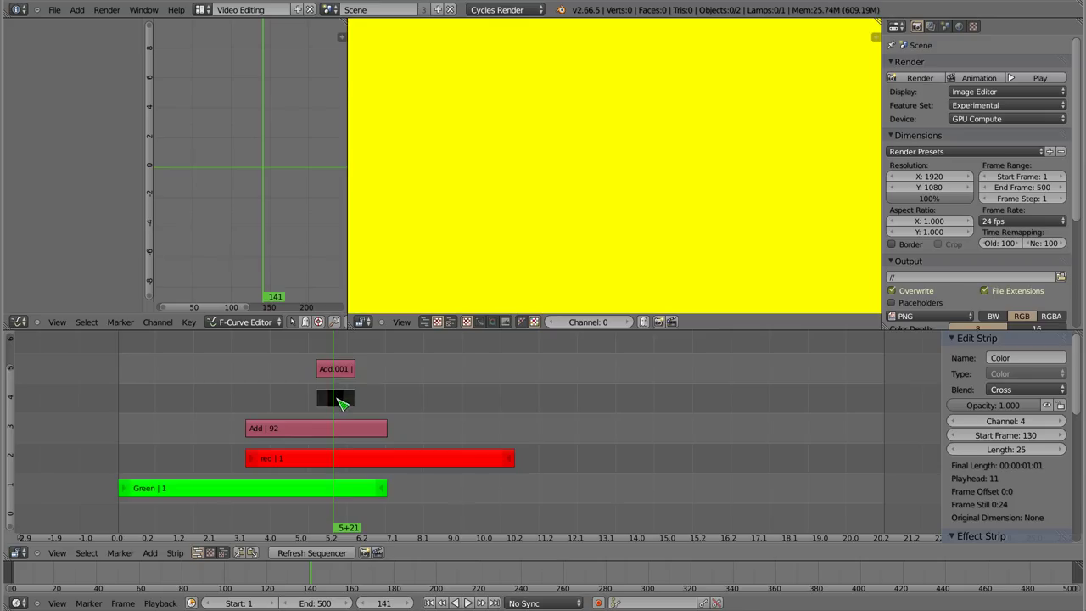
Set the Color strip's B value to 1 to make it blue, and preview frame 143 in white
{"action": "scroll", "coordinate": [342, 403], "scroll_direction": "up", "scroll_amount": 18, "text": "alt"}
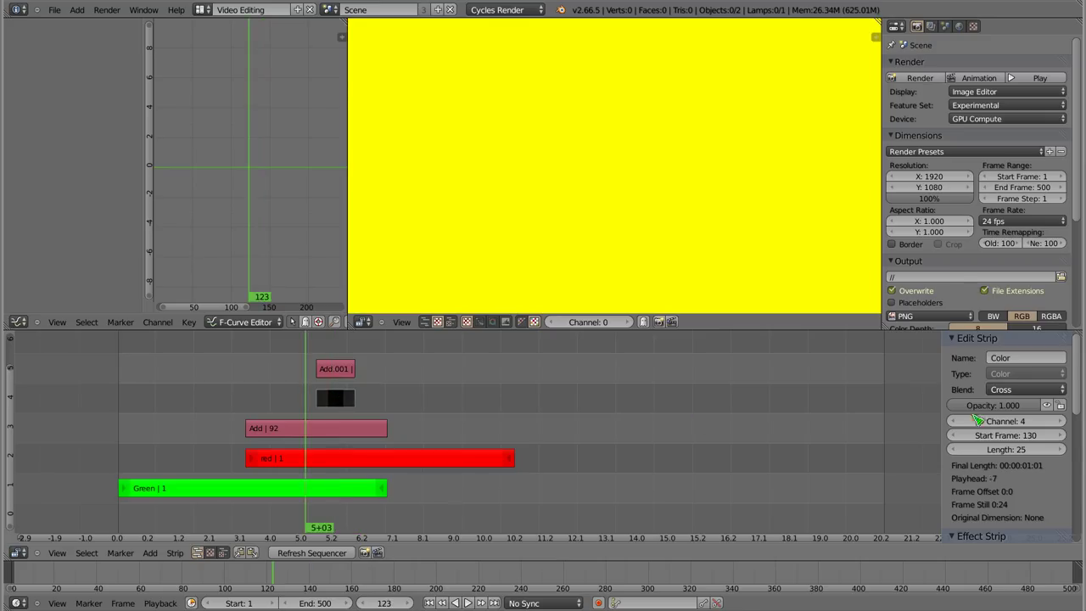
{"action": "scroll", "coordinate": [976, 420], "scroll_direction": "down", "scroll_amount": 3}
{"action": "left_click", "coordinate": [1044, 472]}
{"action": "left_click_drag", "start_coordinate": [973, 450], "coordinate": [1047, 454]}
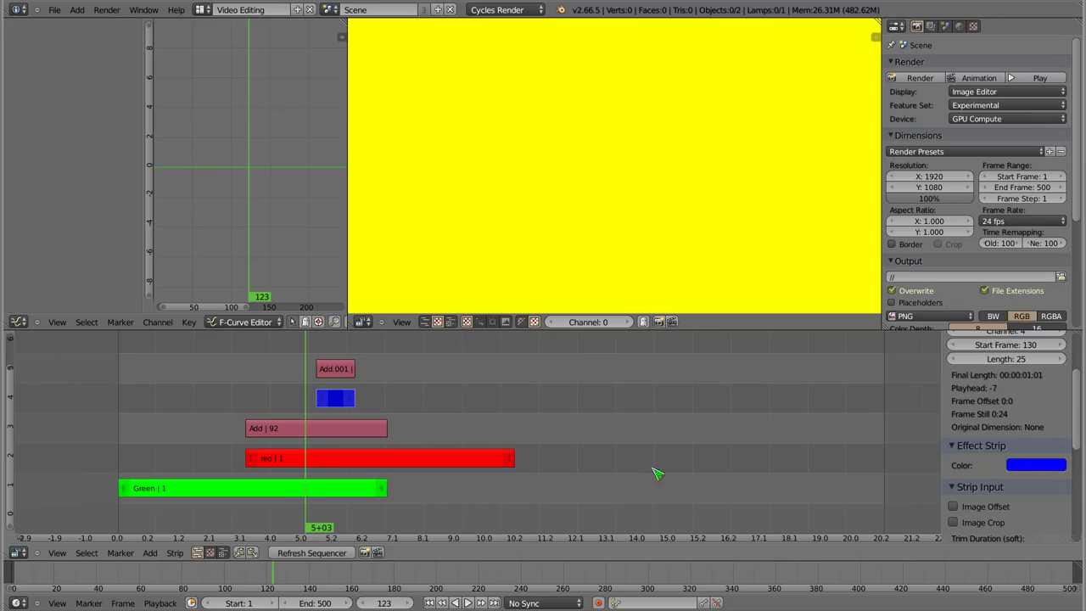
{"action": "left_click_drag", "start_coordinate": [316, 353], "coordinate": [338, 353]}
{"action": "mouse_move", "coordinate": [424, 291]}
{"action": "left_mouse_down"}
{"action": "mouse_move", "coordinate": [443, 292]}
{"action": "mouse_move", "coordinate": [439, 311]}
{"action": "mouse_move", "coordinate": [454, 259]}
{"action": "left_mouse_up"}
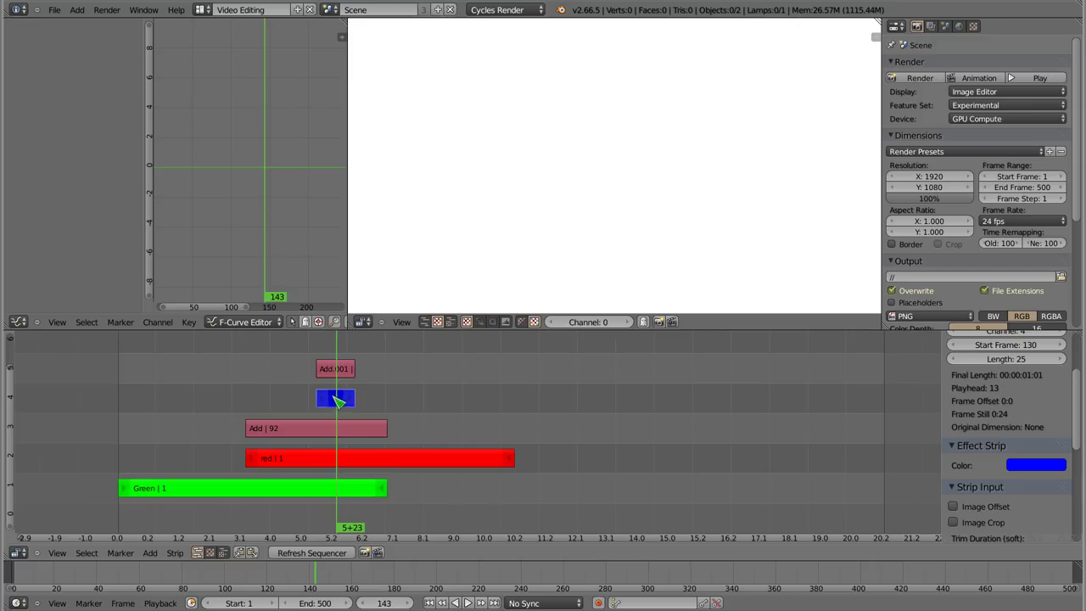
Slide the blue Color strip later in the timeline, past the Add effect strips
{"action": "right_click", "coordinate": [310, 432]}
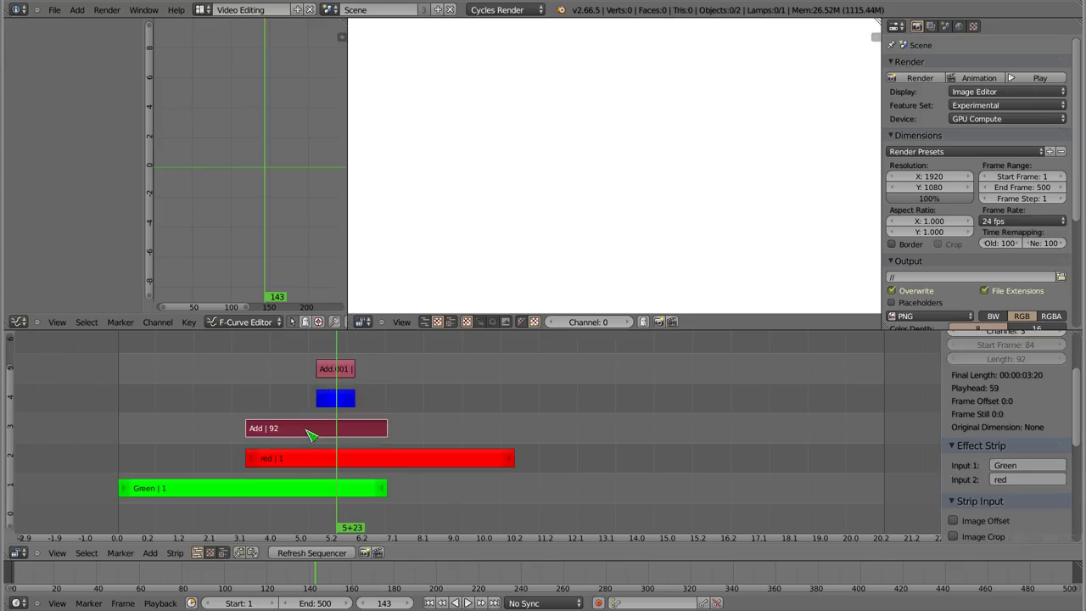
{"action": "right_click", "coordinate": [338, 399]}
{"action": "key", "text": "g"}
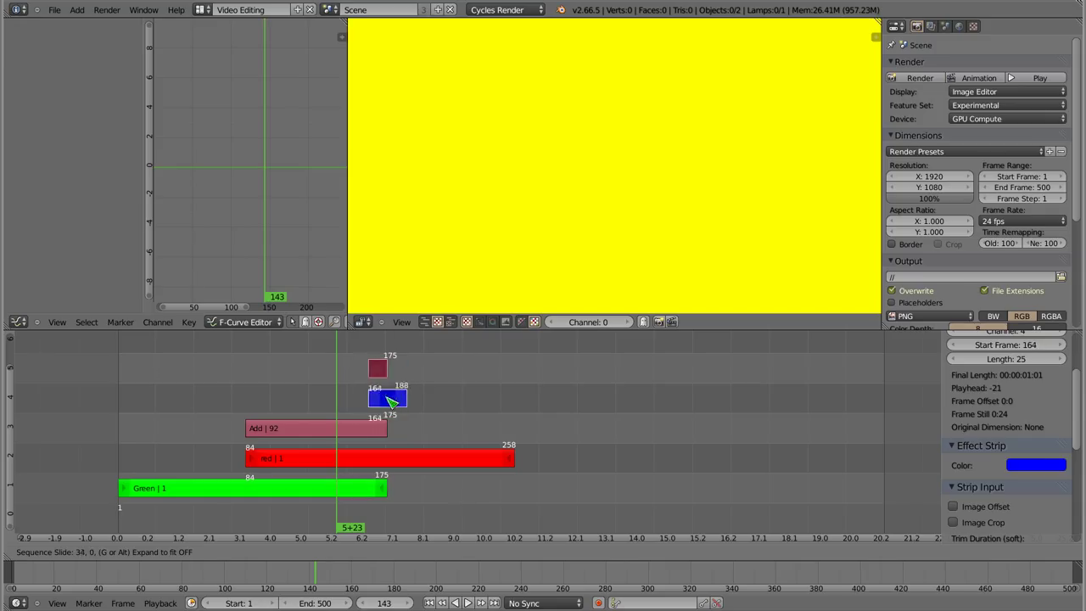
{"action": "left_click", "coordinate": [388, 406]}
{"action": "right_click", "coordinate": [379, 370]}
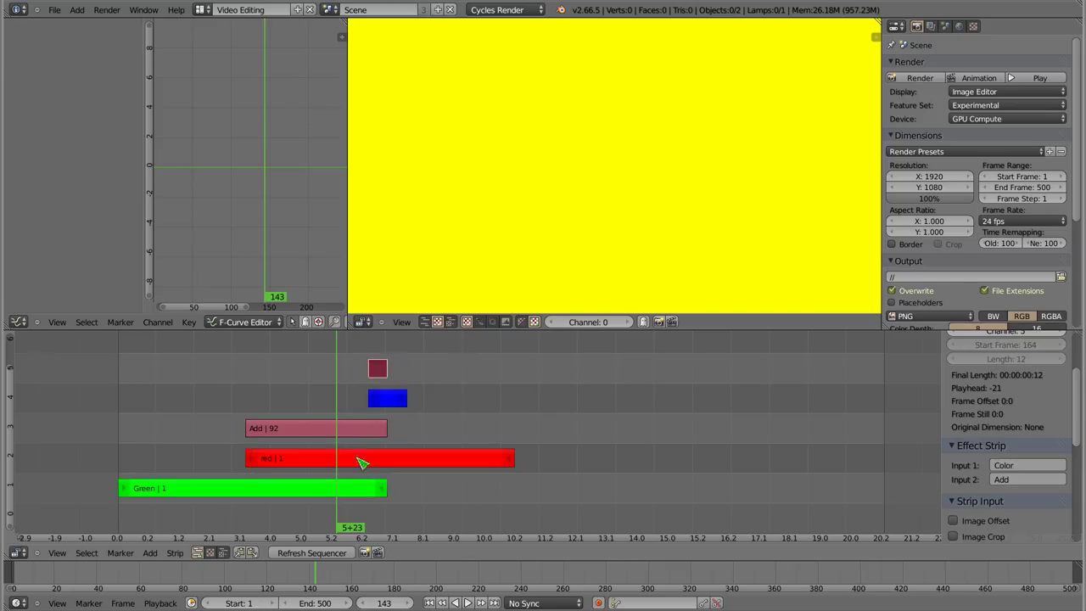
{"action": "right_click", "coordinate": [394, 408]}
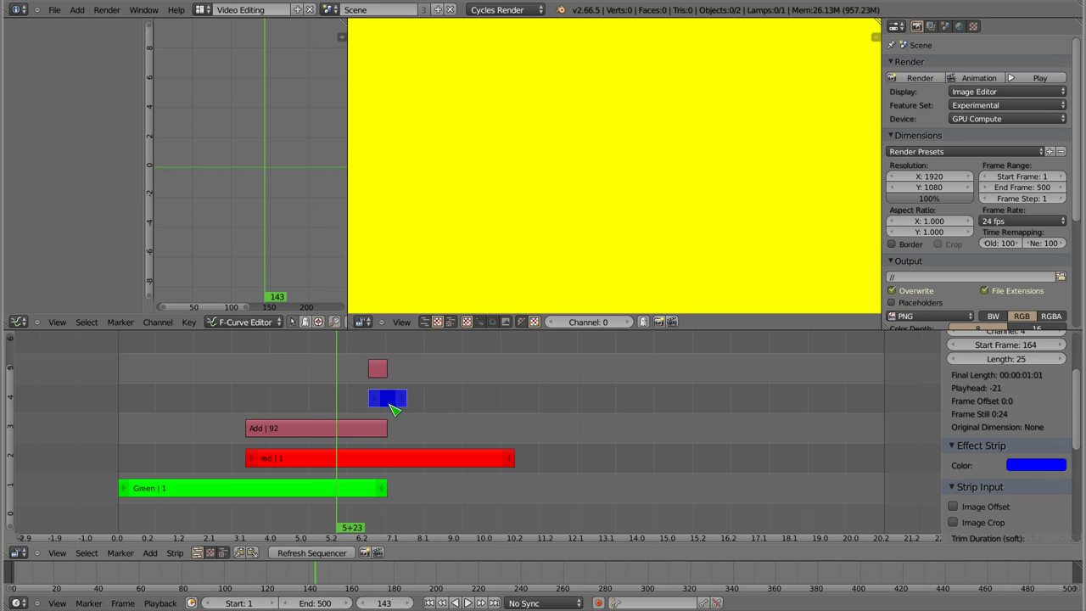
{"action": "key", "text": "g"}
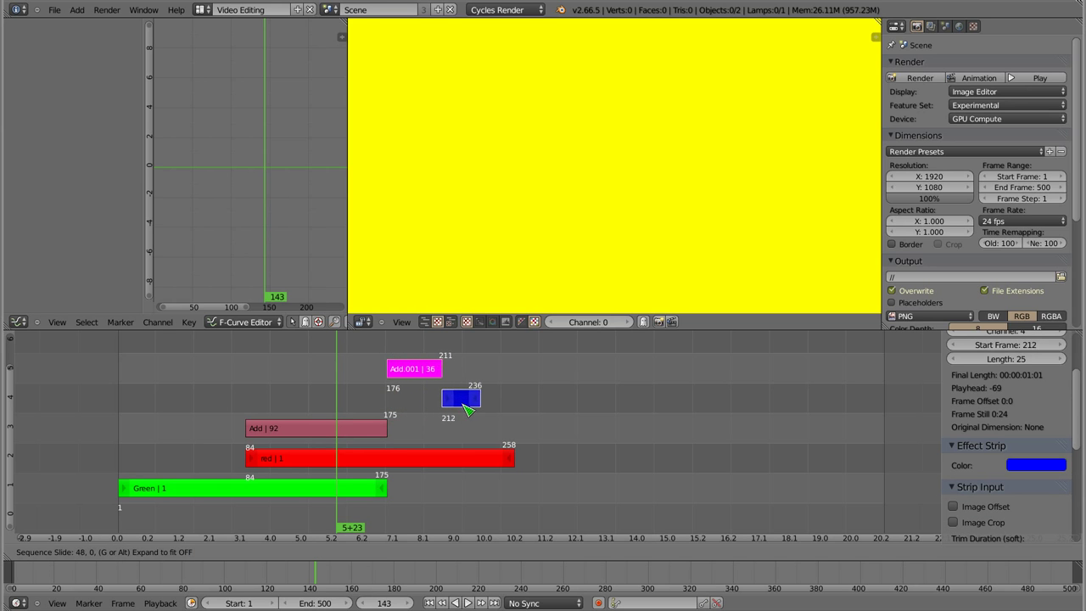
{"action": "left_click", "coordinate": [482, 405]}
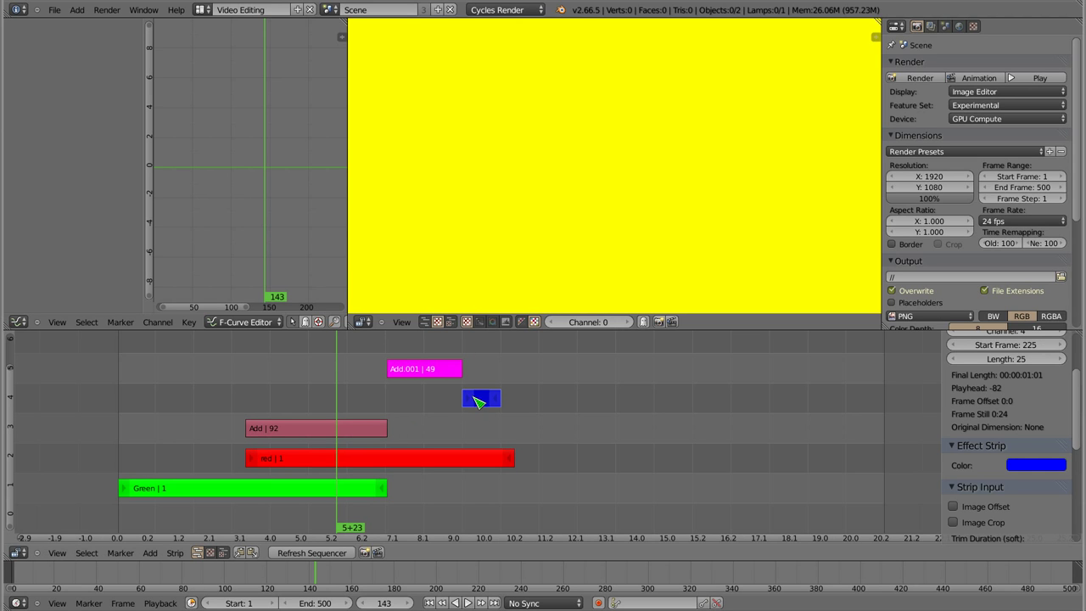
Scrub from frame 164 onward to frame 234 to preview the plain blue strip
{"action": "left_click", "coordinate": [367, 402]}
{"action": "mouse_move", "coordinate": [367, 402]}
{"action": "left_mouse_down"}
{"action": "mouse_move", "coordinate": [399, 411]}
{"action": "mouse_move", "coordinate": [402, 398]}
{"action": "left_mouse_up"}
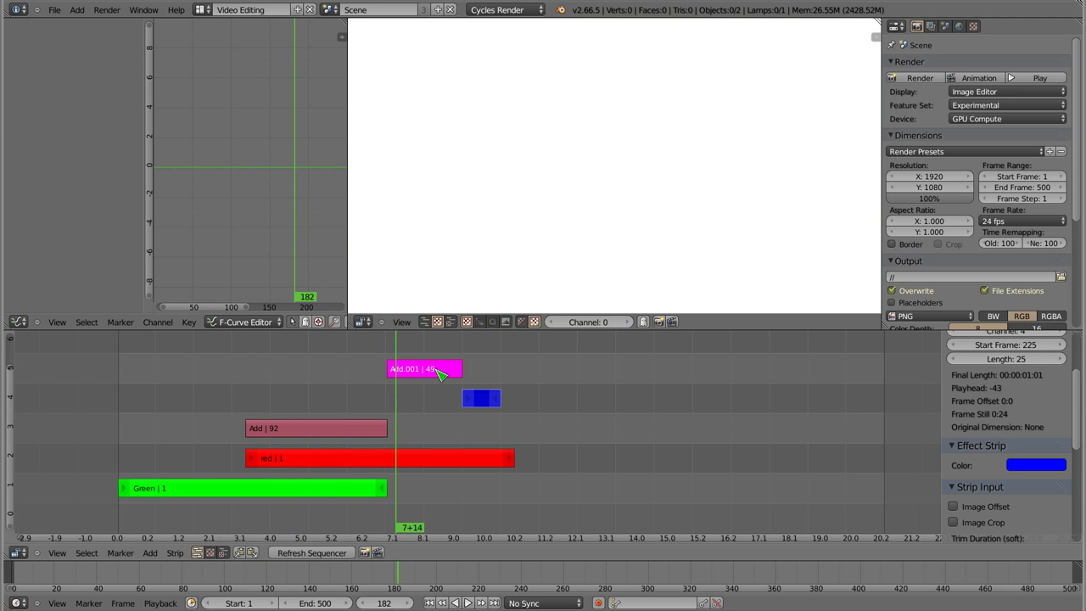
{"action": "left_click_drag", "start_coordinate": [401, 352], "coordinate": [481, 371]}
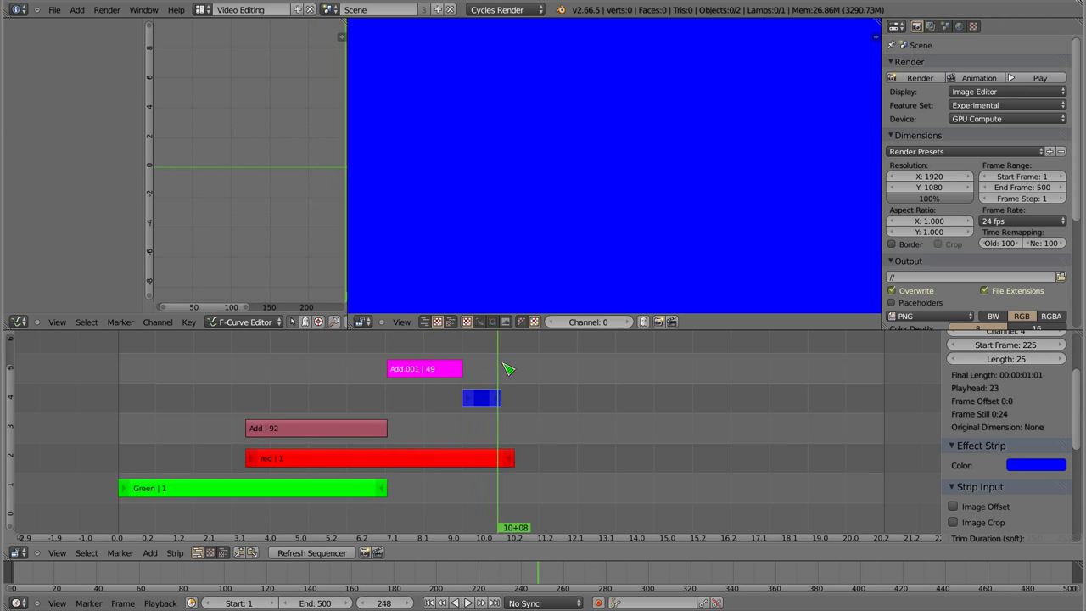
Rename the magenta Add.001 effect strip to 'White' and preview frame 210
{"action": "right_click", "coordinate": [424, 374]}
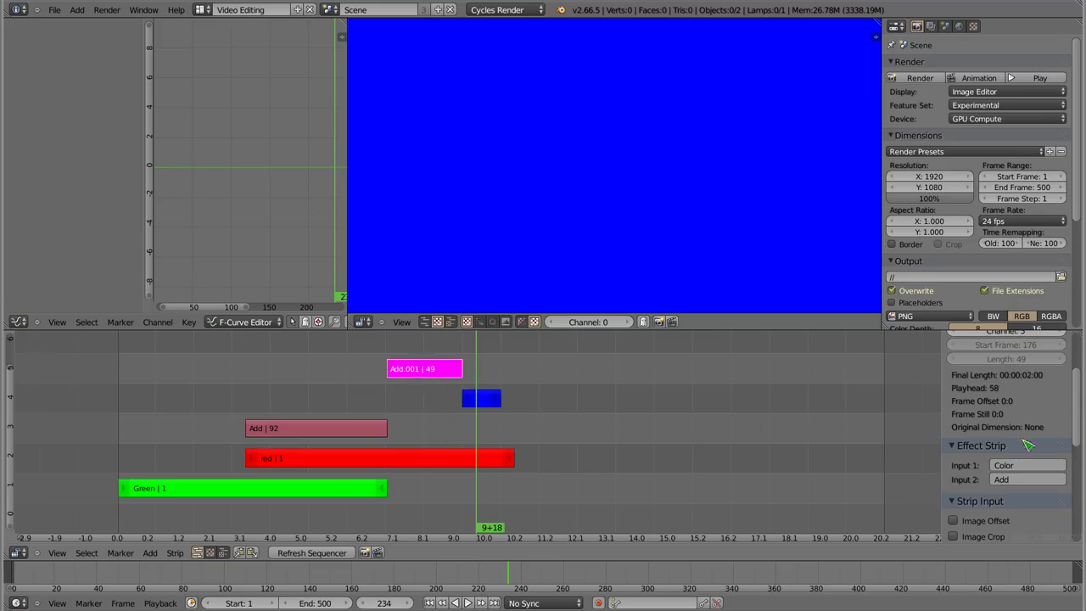
{"action": "scroll", "coordinate": [1025, 445], "scroll_direction": "up", "scroll_amount": 3}
{"action": "left_click", "coordinate": [1026, 357]}
{"action": "type", "text": "Wh"}
{"action": "key", "text": "Return"}
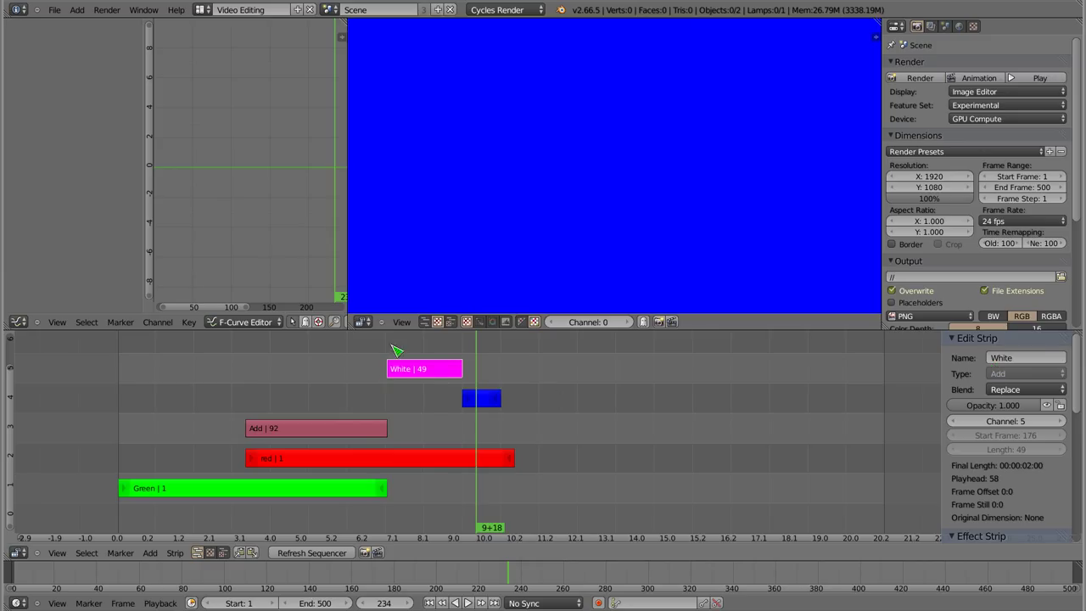
{"action": "left_click_drag", "start_coordinate": [394, 349], "coordinate": [443, 359]}
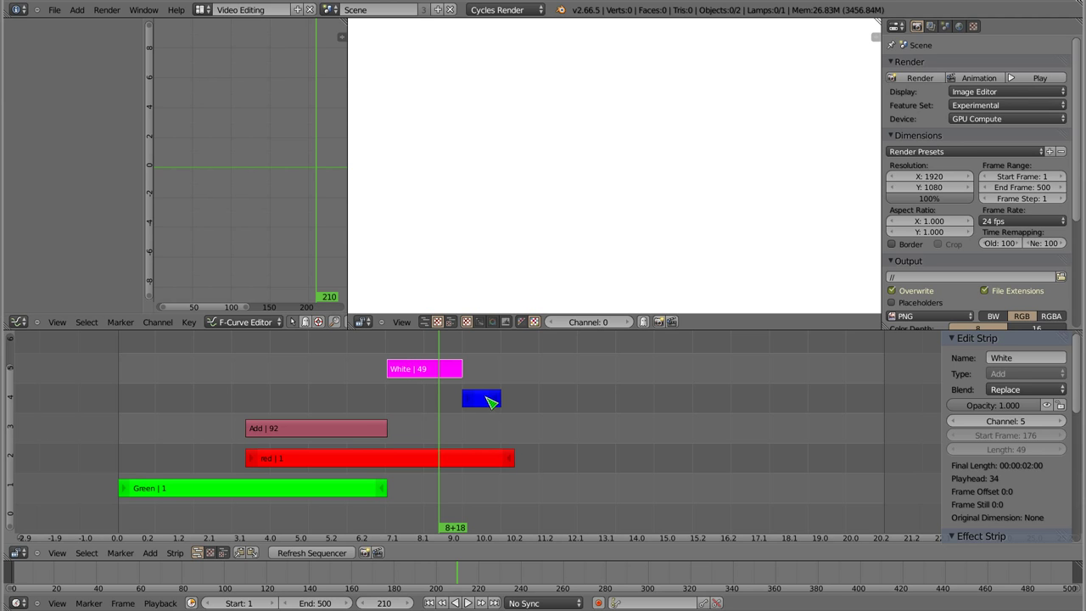
Slide the blue Color strip back to frame 133 and lengthen it to 40 frames
{"action": "left_click", "coordinate": [362, 435]}
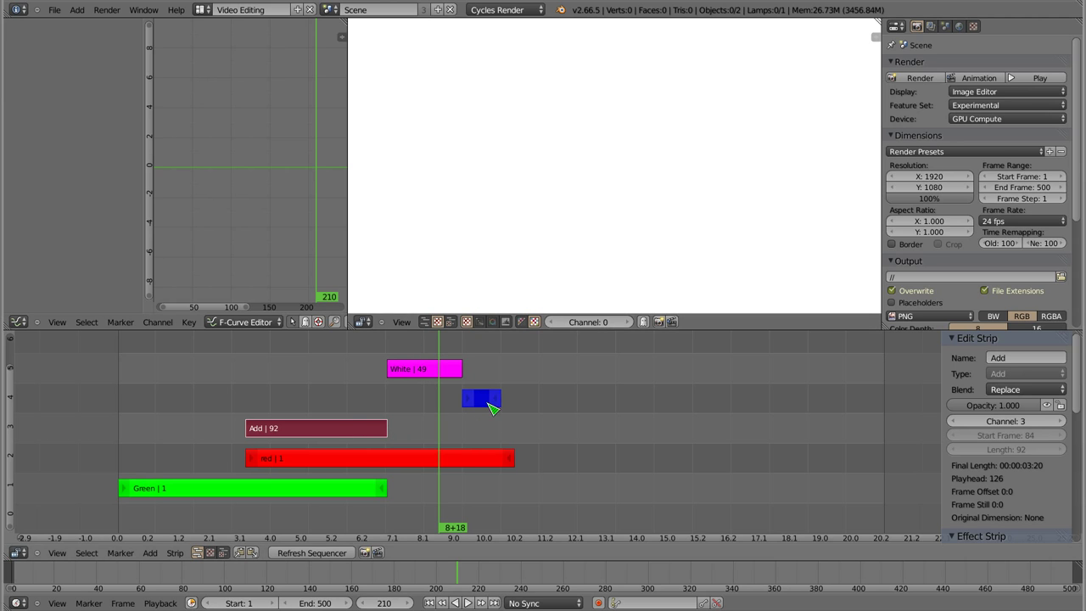
{"action": "right_click", "coordinate": [486, 397]}
{"action": "key", "text": "g"}
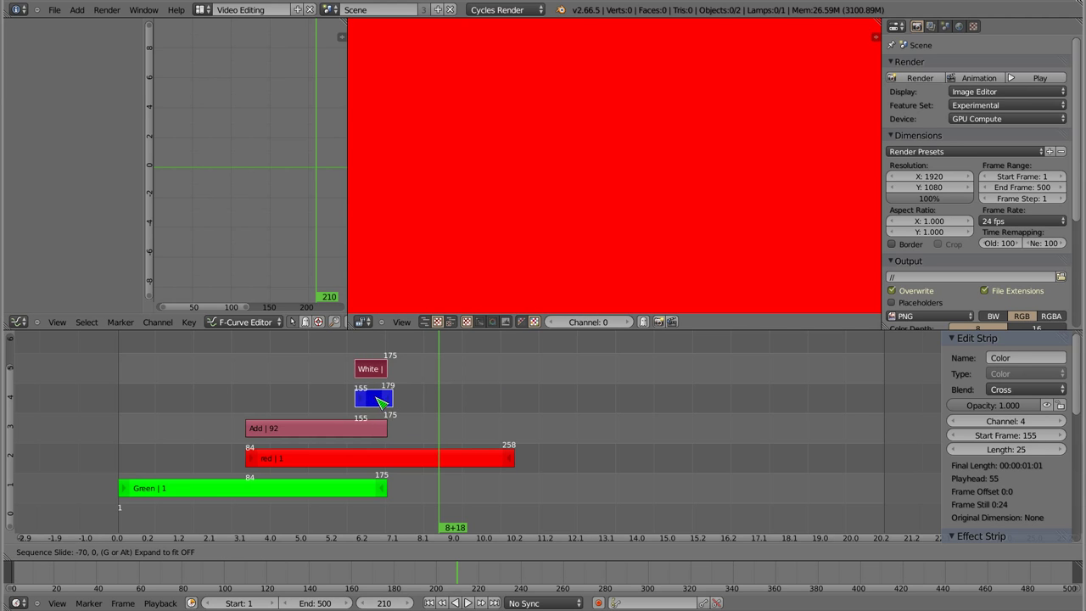
{"action": "left_click", "coordinate": [387, 402]}
{"action": "key", "text": "g"}
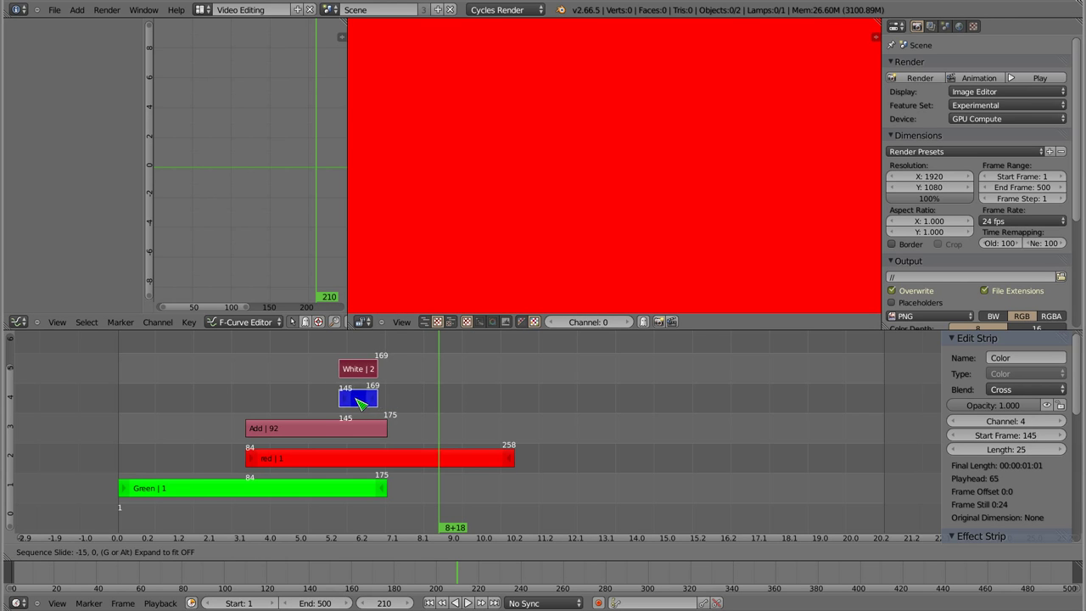
{"action": "left_click", "coordinate": [354, 402]}
{"action": "right_click_drag", "start_coordinate": [361, 403], "coordinate": [384, 403]}
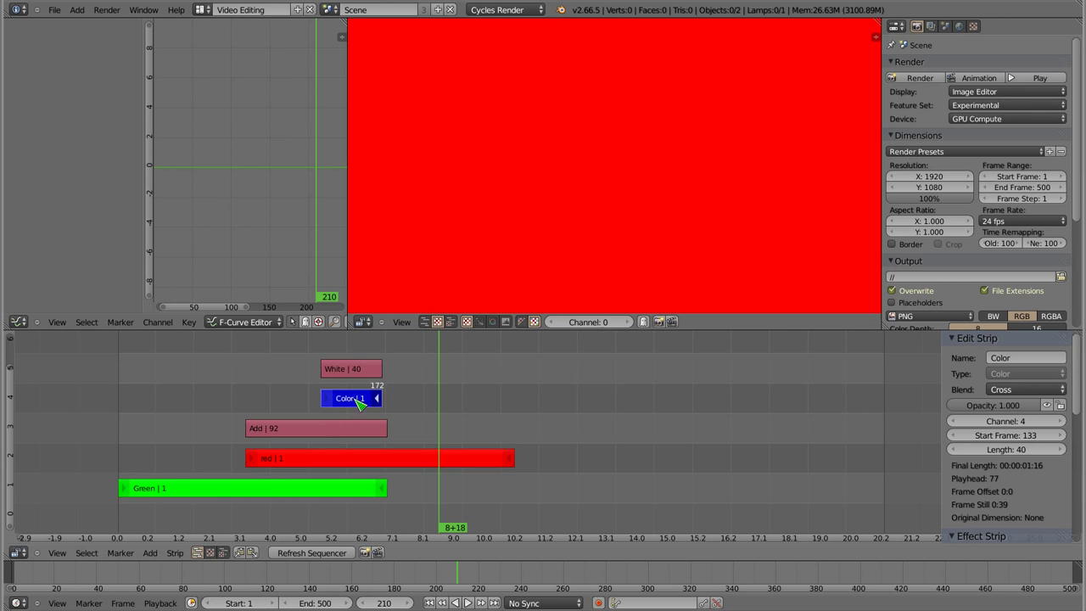
Move the Color and White strips down to channel 3 right after Add, previewing frame 205
{"action": "right_click", "coordinate": [348, 373]}
{"action": "mouse_move", "coordinate": [348, 374]}
{"action": "left_mouse_down"}
{"action": "mouse_move", "coordinate": [335, 382]}
{"action": "mouse_move", "coordinate": [356, 387]}
{"action": "mouse_move", "coordinate": [354, 410]}
{"action": "left_mouse_up"}
{"action": "right_click_drag", "start_coordinate": [355, 411], "coordinate": [482, 410]}
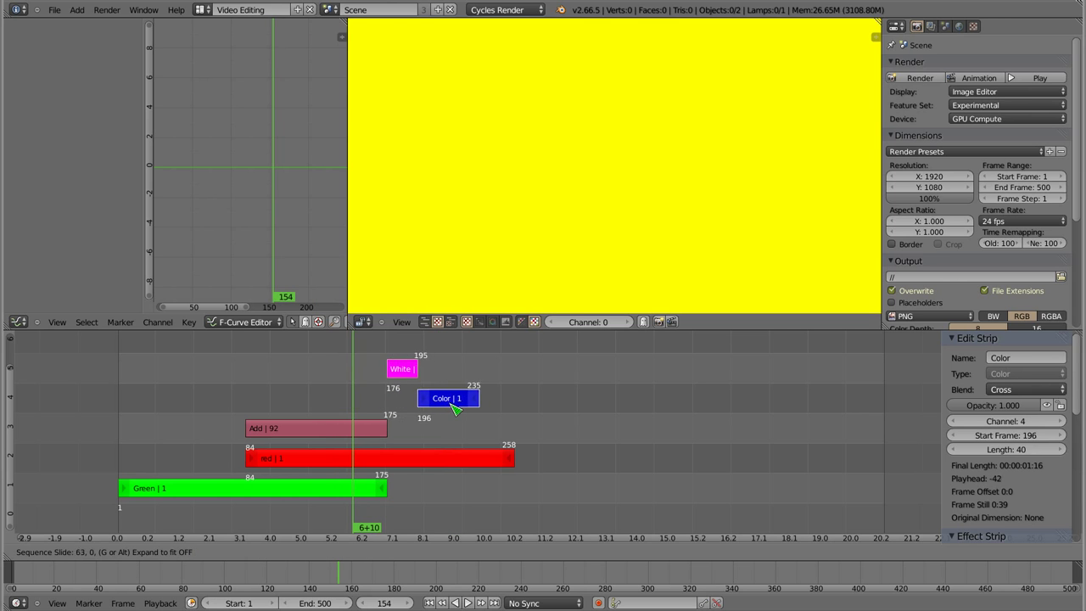
{"action": "mouse_move", "coordinate": [419, 368]}
{"action": "right_mouse_down"}
{"action": "mouse_move", "coordinate": [421, 398]}
{"action": "mouse_move", "coordinate": [478, 431]}
{"action": "right_mouse_up"}
{"action": "right_click", "coordinate": [484, 409], "text": "shift"}
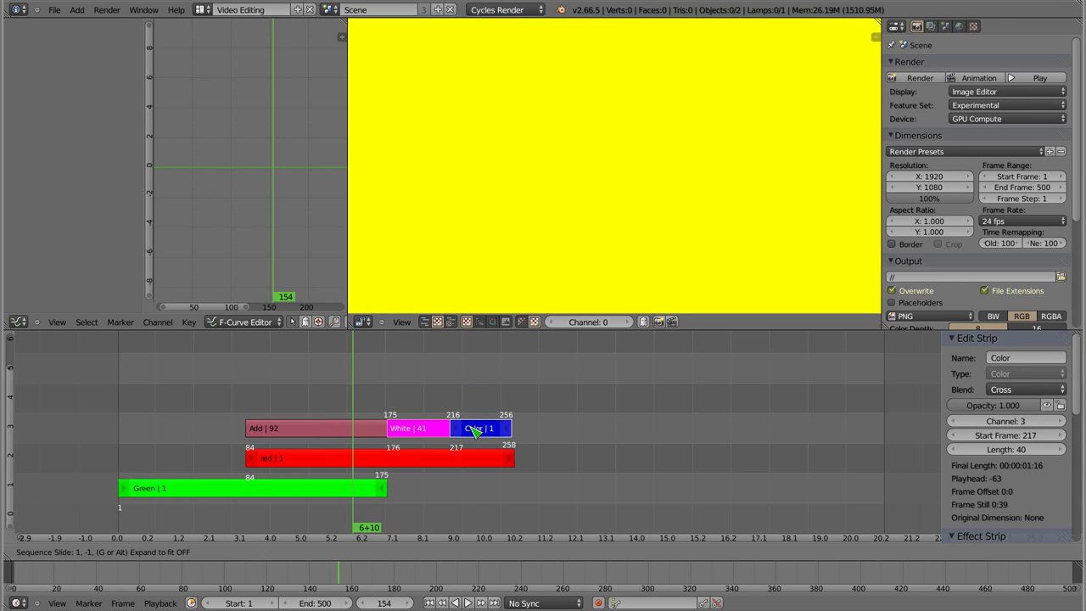
{"action": "left_click_drag", "start_coordinate": [413, 435], "coordinate": [432, 435]}
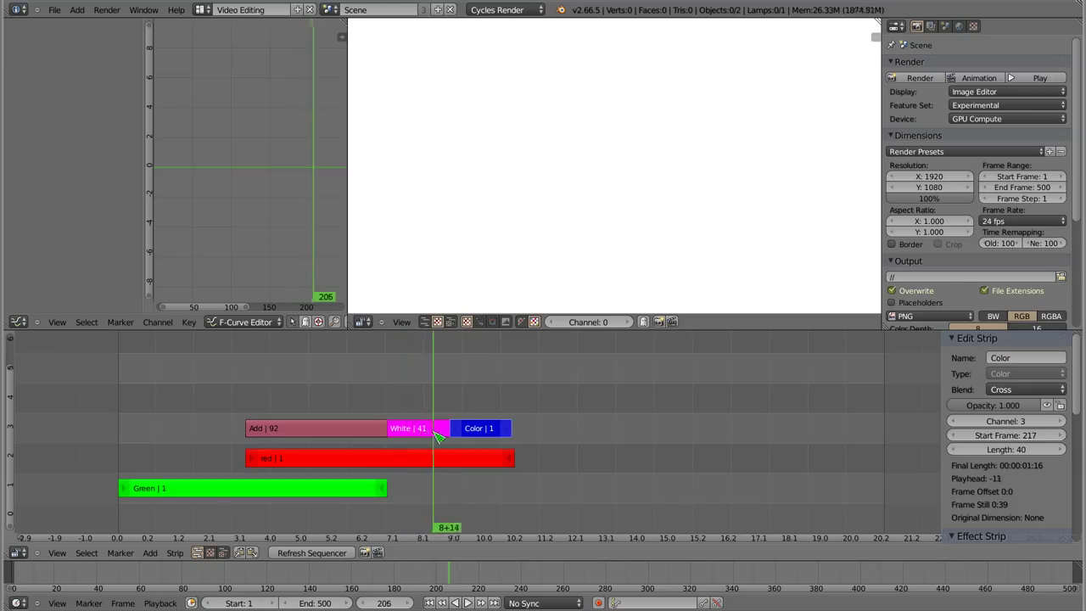
{"action": "right_click", "coordinate": [368, 432]}
{"action": "right_click", "coordinate": [488, 435]}
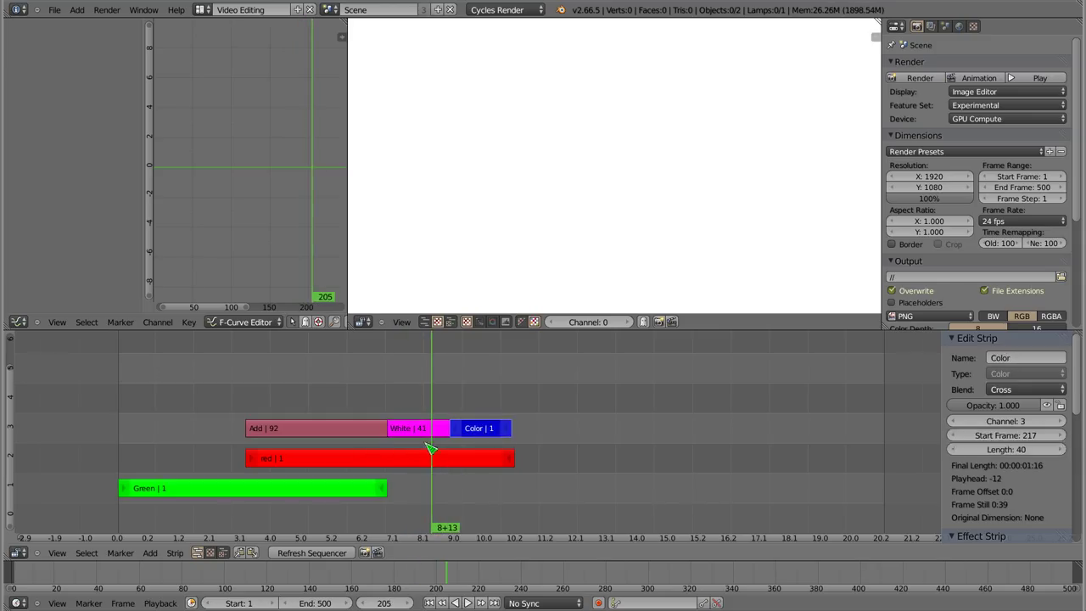
{"action": "right_click", "coordinate": [425, 438]}
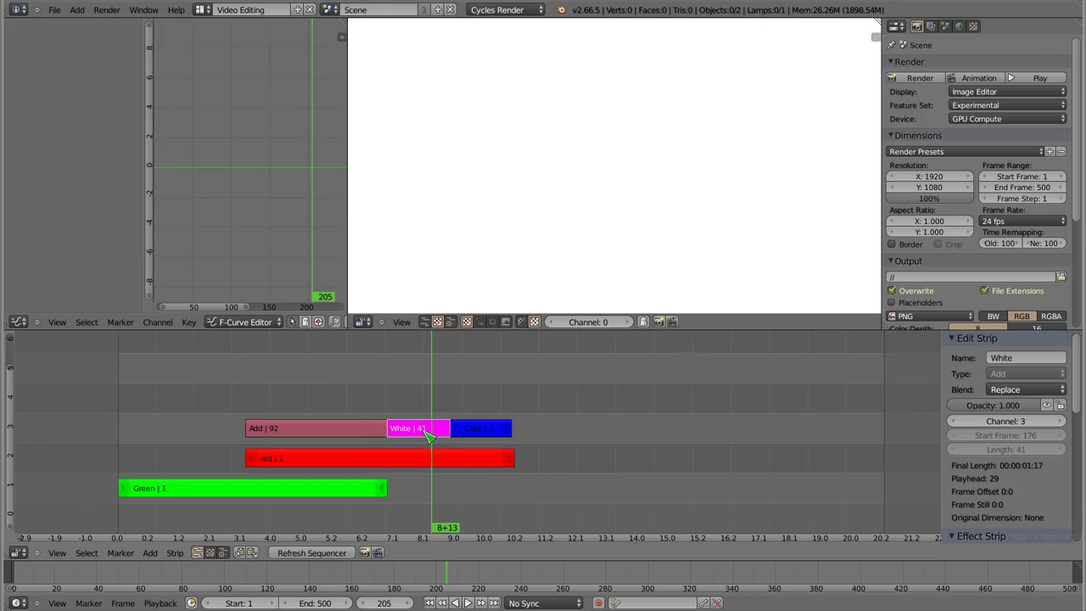
Delete the White, blue Color, Add, red and green strips, and return to frame 0
{"action": "key", "text": "x"}
{"action": "left_click", "coordinate": [419, 447]}
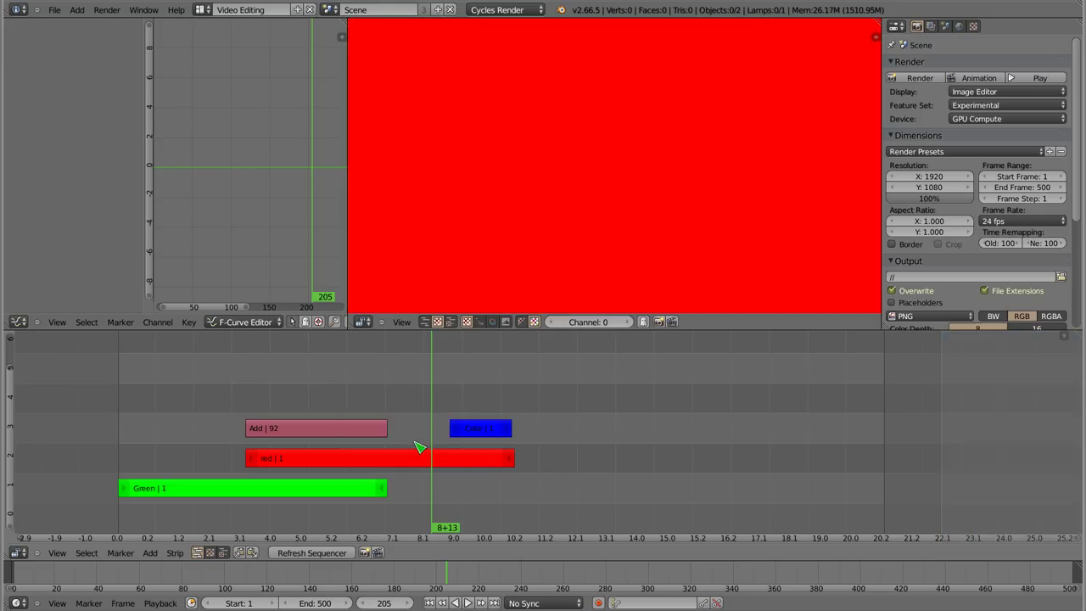
{"action": "right_click", "coordinate": [471, 429]}
{"action": "key", "text": "x"}
{"action": "left_click", "coordinate": [475, 429]}
{"action": "right_click", "coordinate": [321, 437]}
{"action": "key", "text": "x"}
{"action": "left_click", "coordinate": [324, 441]}
{"action": "right_click", "coordinate": [331, 467]}
{"action": "key", "text": "x"}
{"action": "left_click", "coordinate": [332, 469]}
{"action": "right_click", "coordinate": [279, 491]}
{"action": "key", "text": "x"}
{"action": "left_click", "coordinate": [270, 485]}
{"action": "left_click_drag", "start_coordinate": [270, 434], "coordinate": [98, 454]}
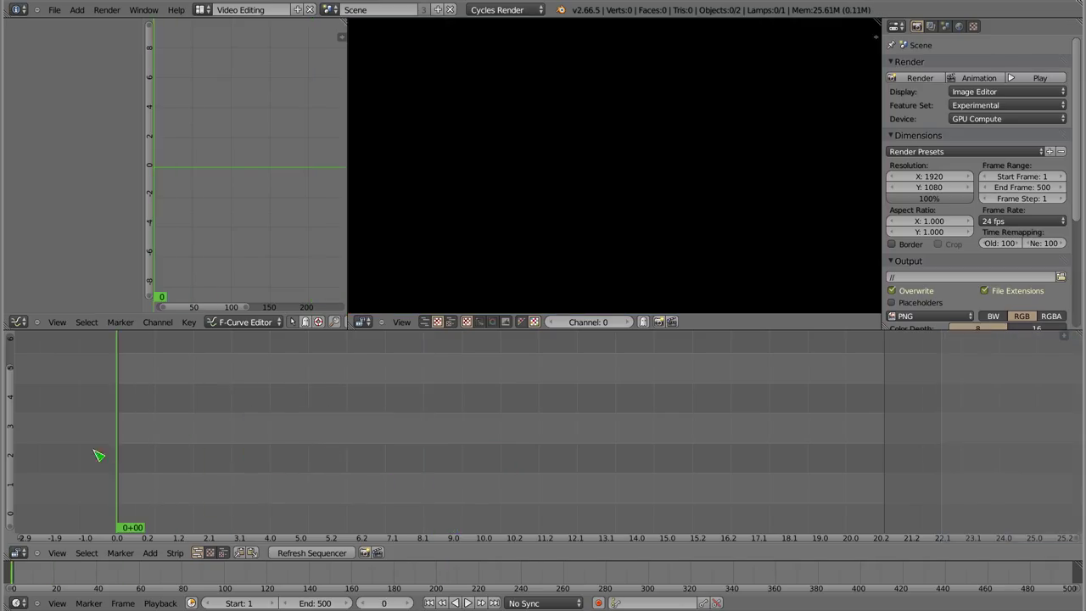
Add all kitten JPG frames from the tut/video/kotek folder as one image strip
{"action": "key", "text": "shift+a"}
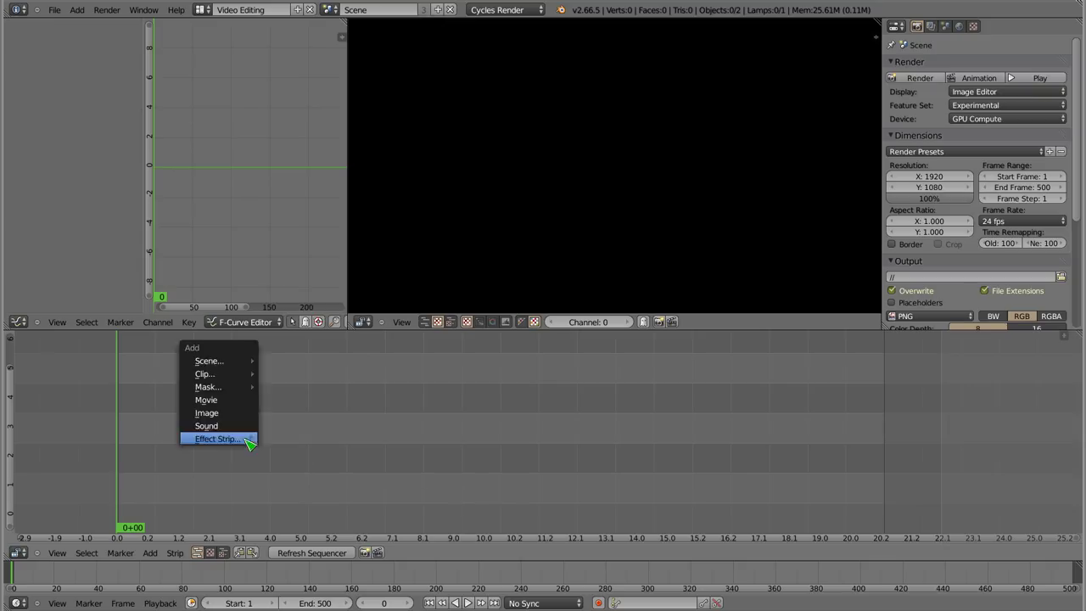
{"action": "left_click", "coordinate": [230, 414]}
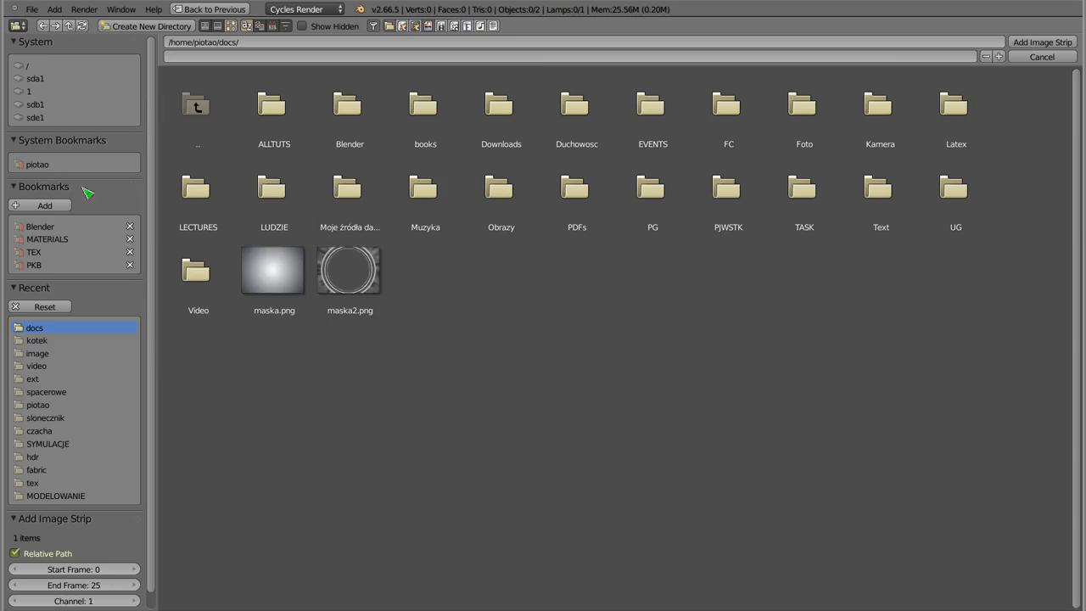
{"action": "left_click", "coordinate": [47, 164]}
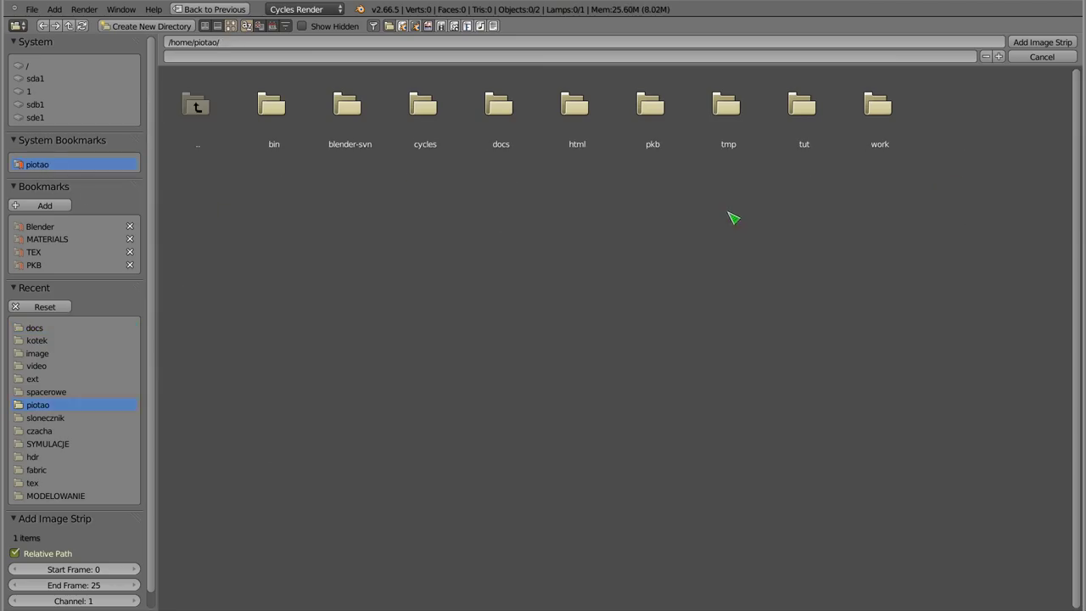
{"action": "left_click", "coordinate": [795, 127]}
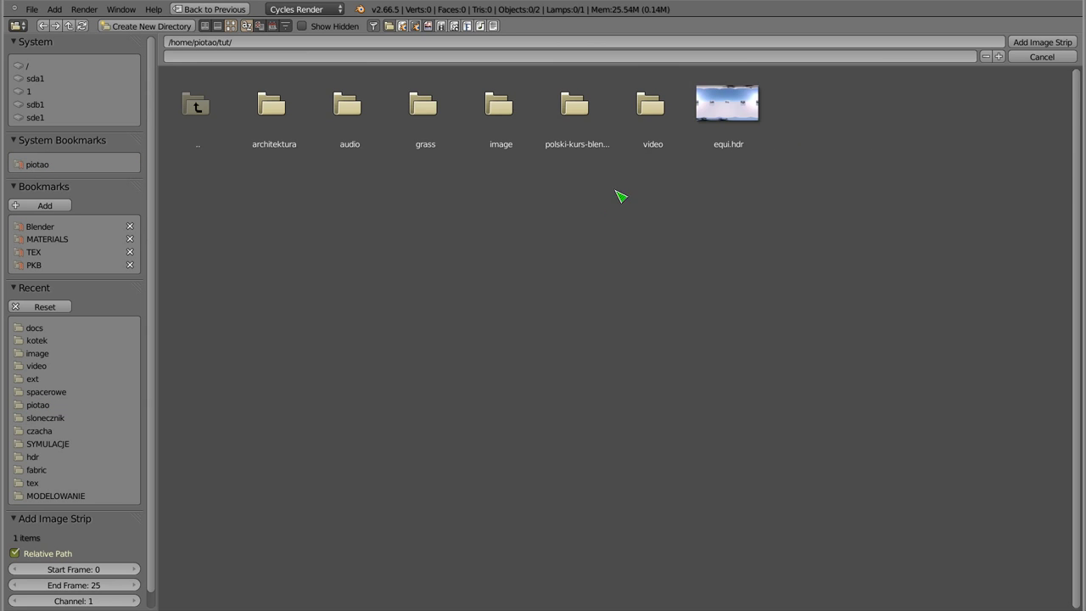
{"action": "left_click", "coordinate": [652, 107]}
{"action": "left_click", "coordinate": [272, 106]}
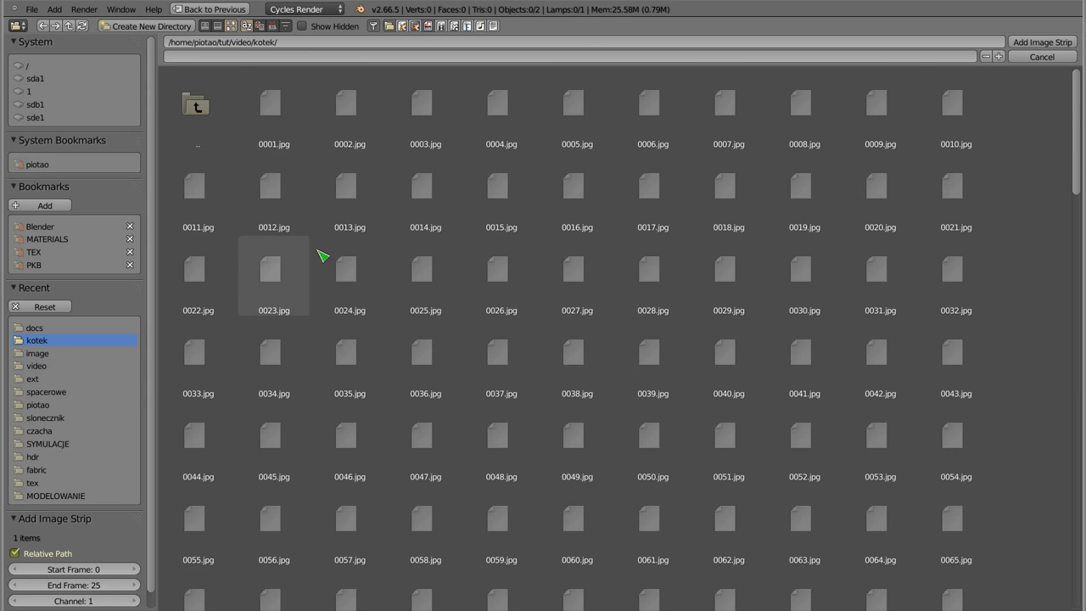
{"action": "key", "text": "a"}
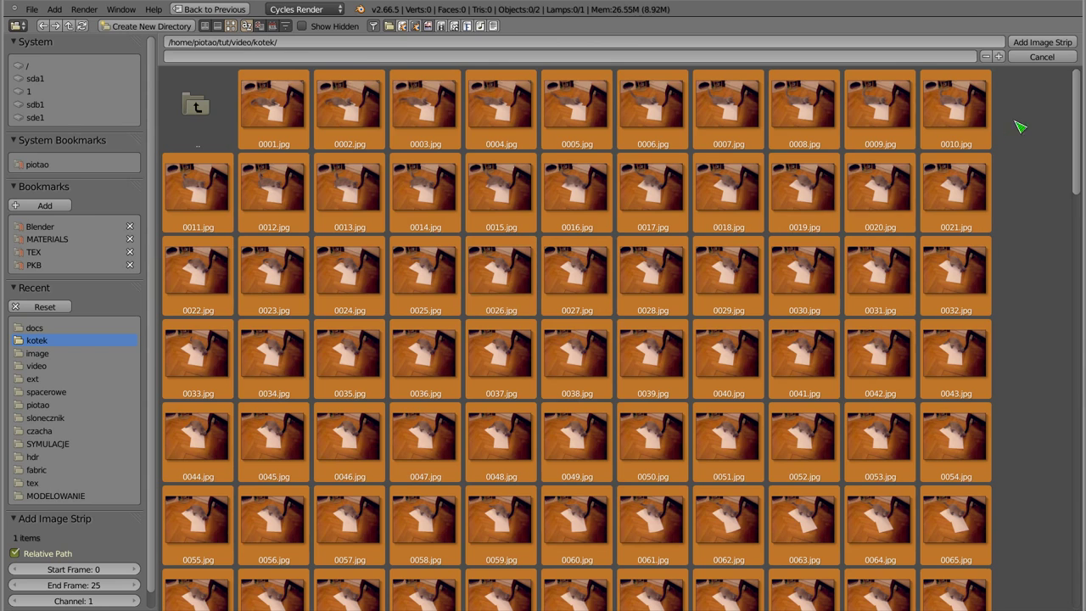
{"action": "left_click", "coordinate": [1042, 42]}
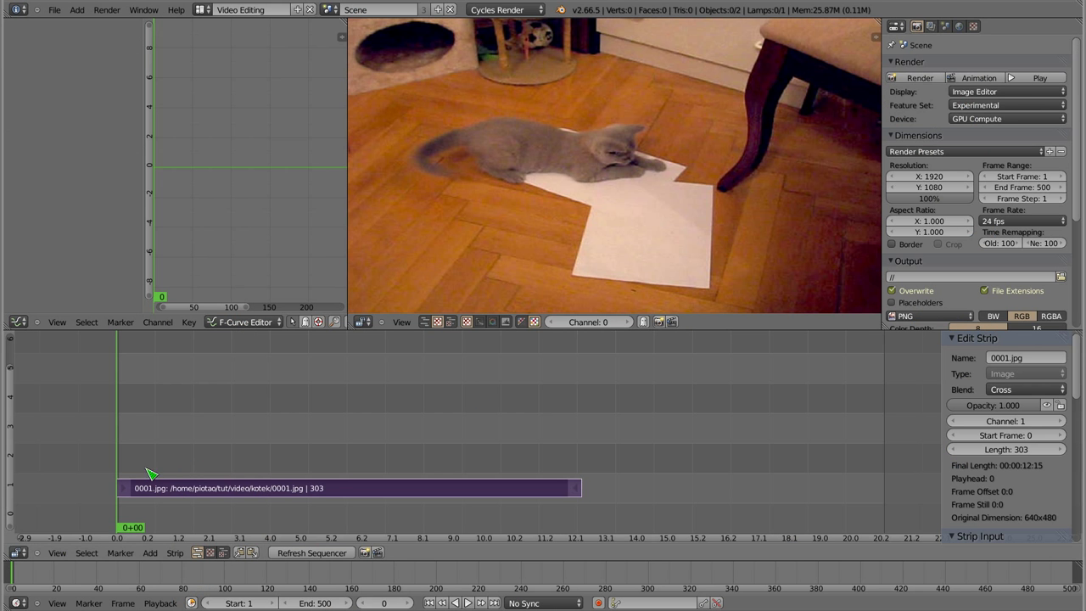
Play back the kitten sequence, then set the render resolution to 640 × 480
{"action": "key", "text": "alt+a"}
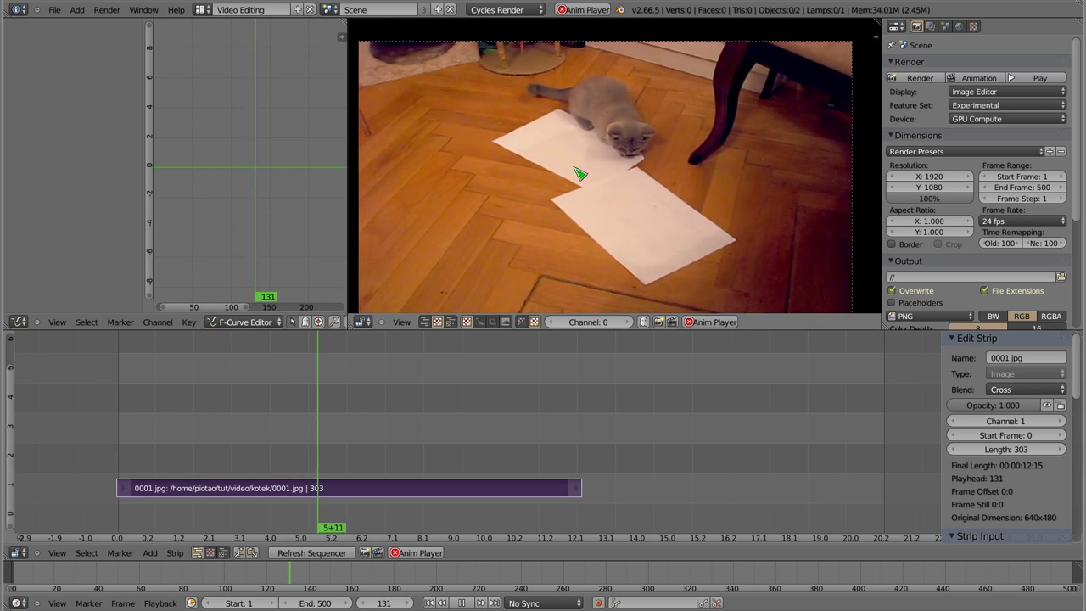
{"action": "key", "text": "Escape"}
{"action": "left_click", "coordinate": [932, 176]}
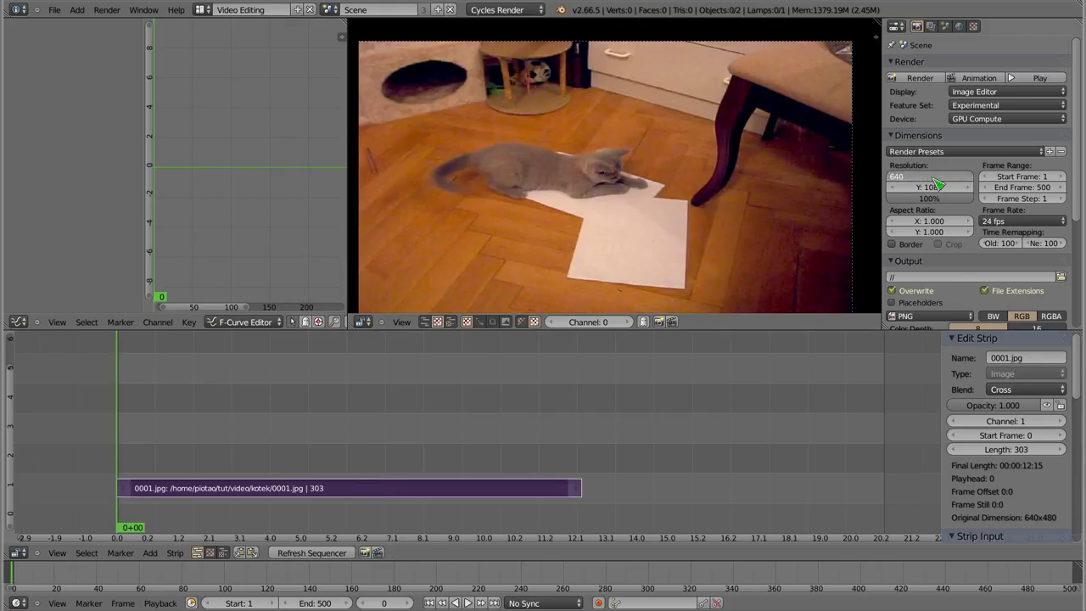
{"action": "key", "text": "Tab"}
{"action": "type", "text": "480"}
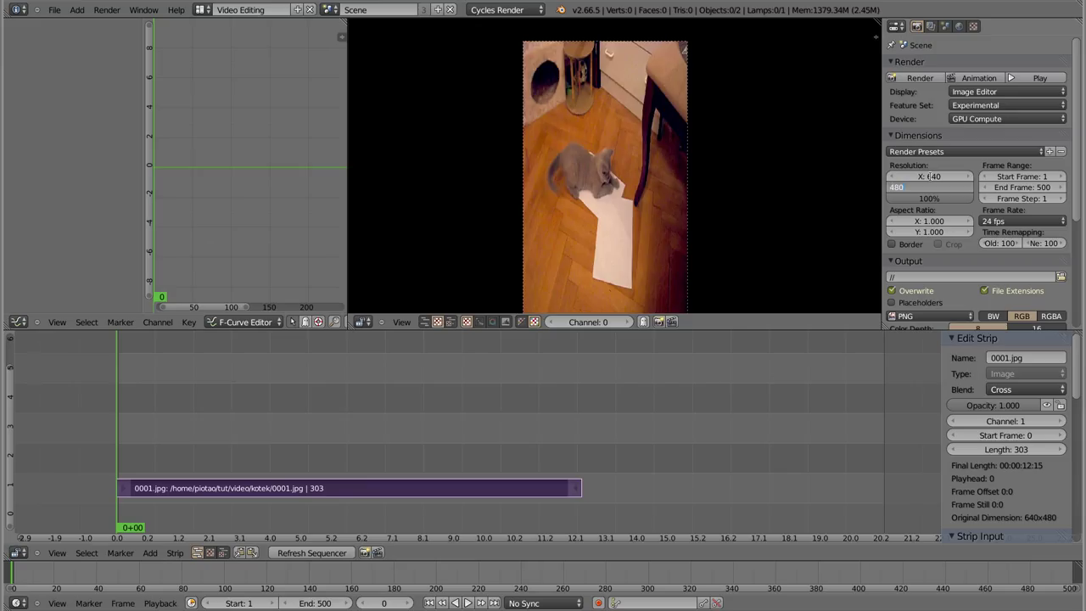
{"action": "key", "text": "Return"}
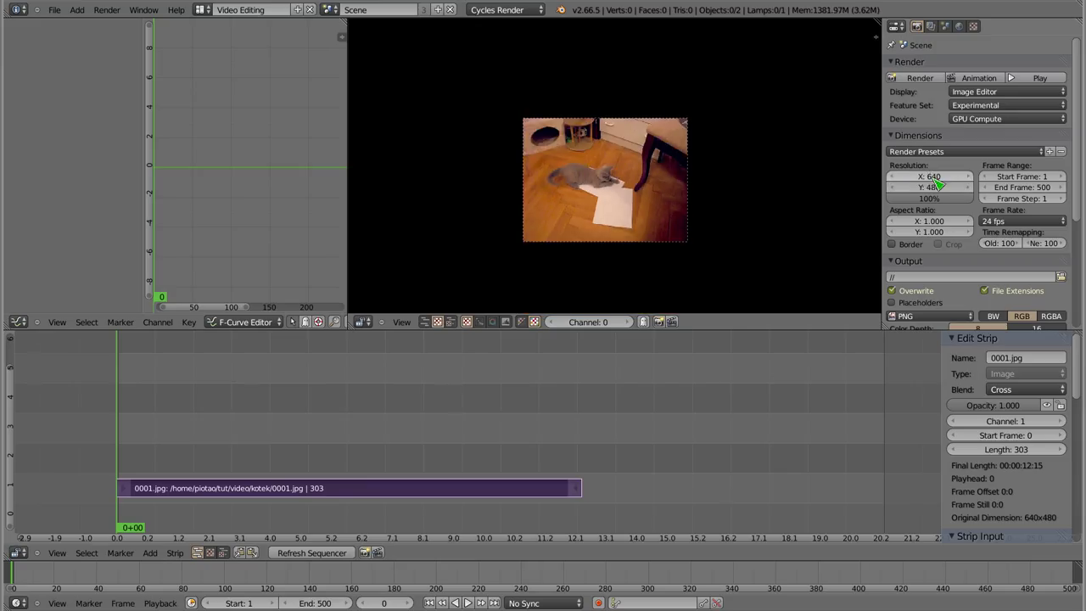
{"action": "scroll", "coordinate": [619, 179], "scroll_direction": "up", "scroll_amount": 1}
{"action": "scroll", "coordinate": [618, 178], "scroll_direction": "up", "scroll_amount": 2}
{"action": "scroll", "coordinate": [618, 178], "scroll_direction": "up", "scroll_amount": 2}
{"action": "scroll", "coordinate": [621, 180], "scroll_direction": "down", "scroll_amount": 1}
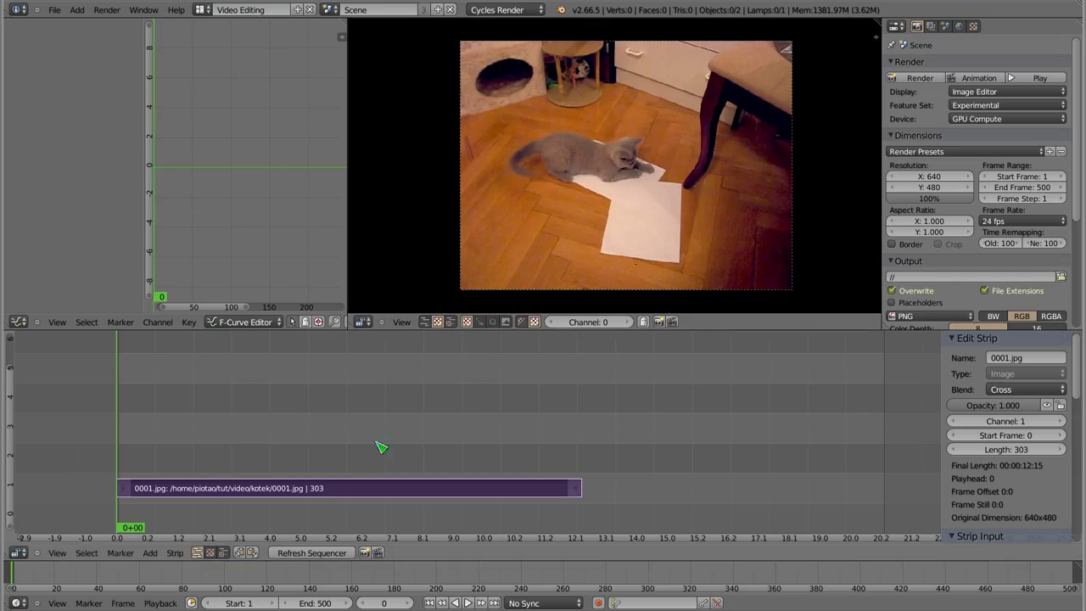
Duplicate the kitten strip onto channel 2 at frame 0 with Add blend mode
{"action": "key", "text": "shift+d"}
{"action": "left_click", "coordinate": [361, 483]}
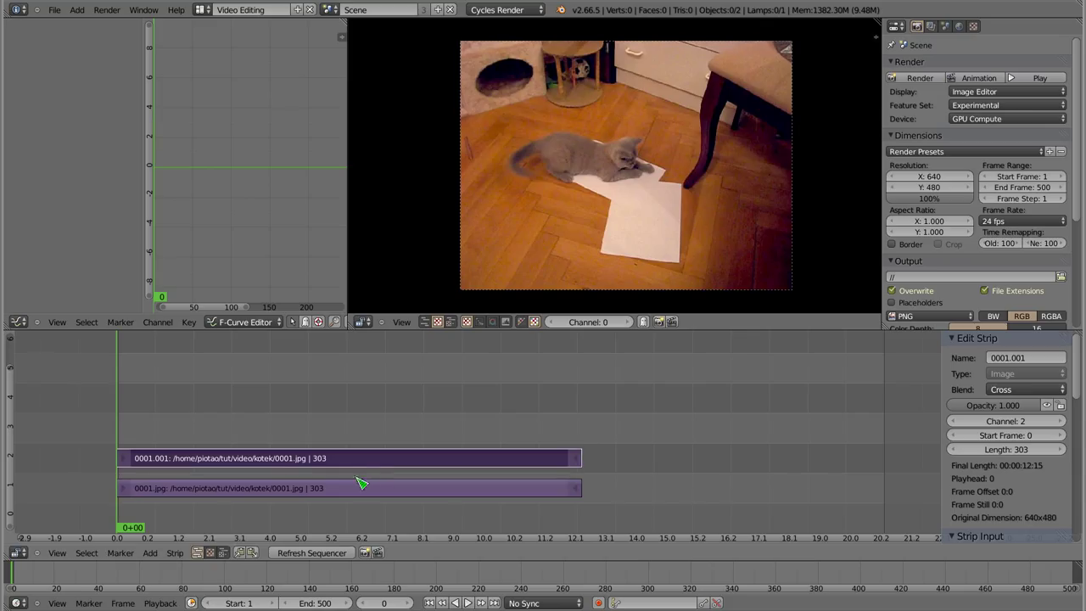
{"action": "left_click", "coordinate": [1004, 391]}
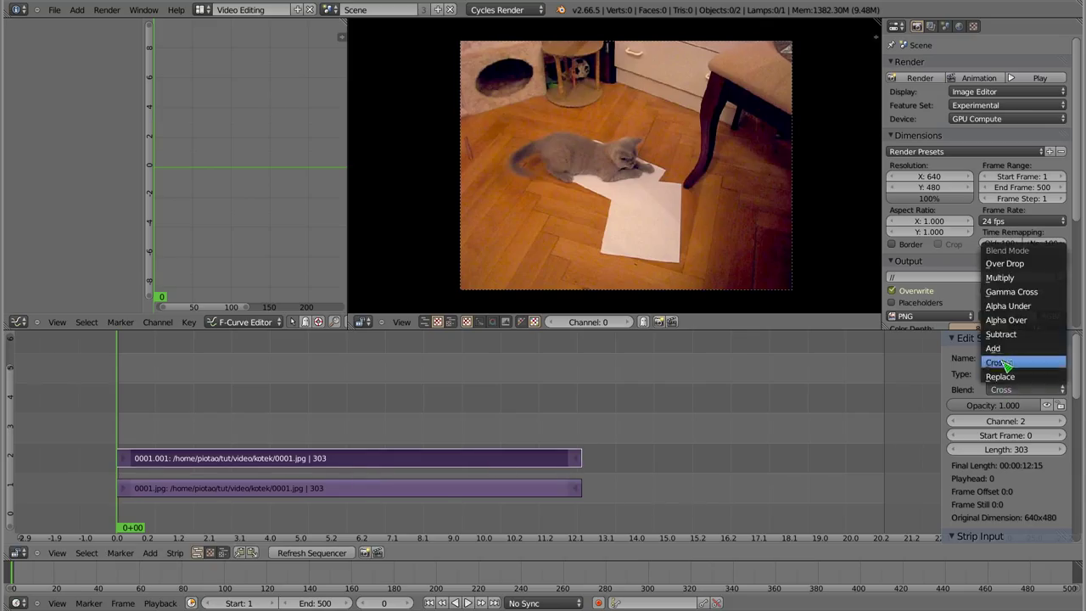
{"action": "left_click", "coordinate": [1006, 355]}
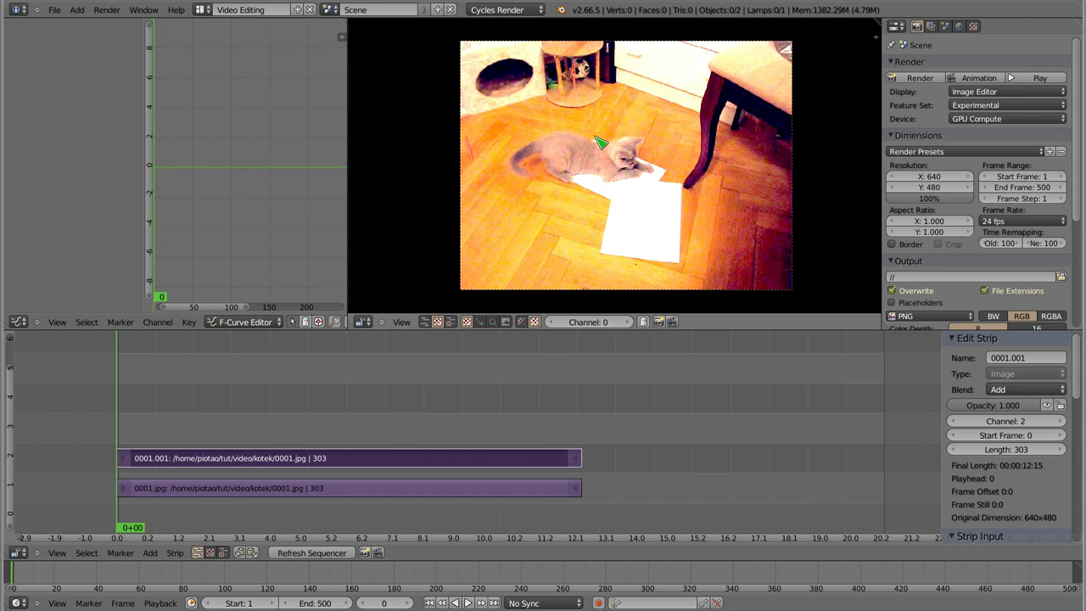
{"action": "key", "text": "g"}
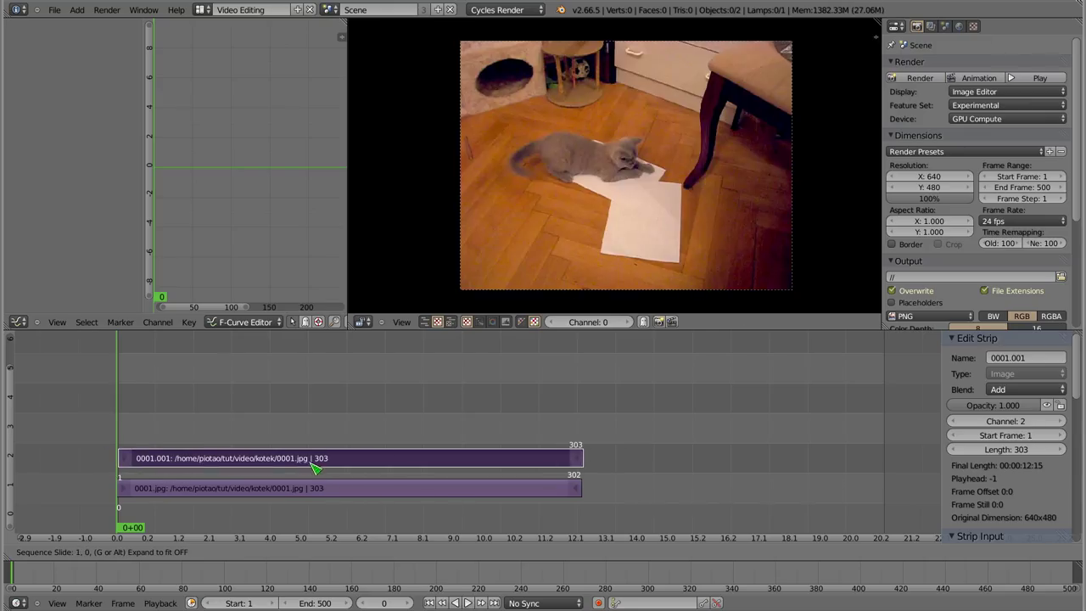
{"action": "left_click", "coordinate": [302, 469]}
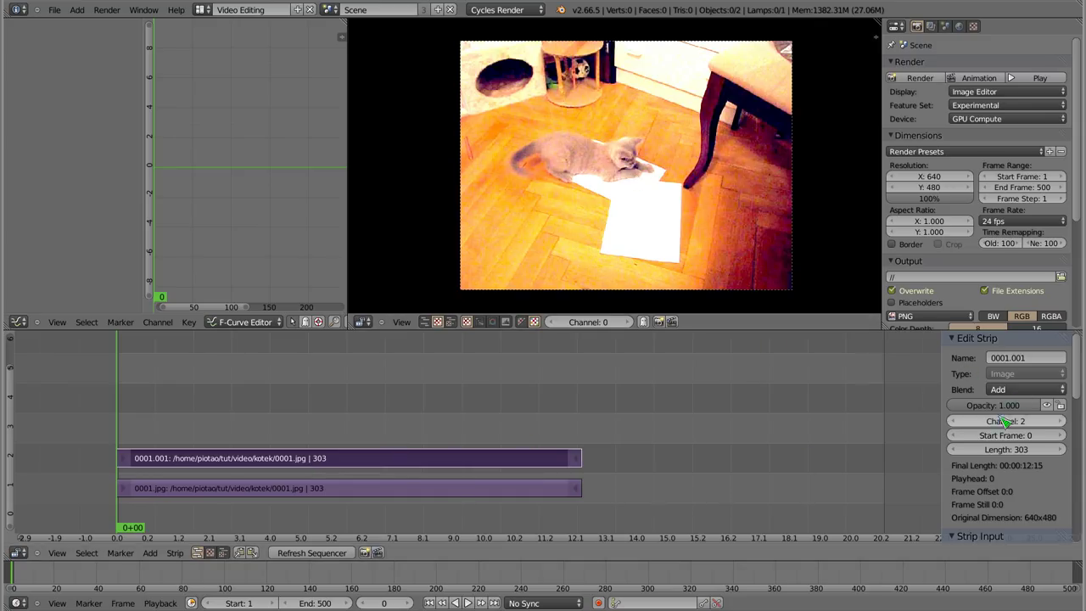
Try different opacities on the duplicate kitten strip, then delete it
{"action": "left_click_drag", "start_coordinate": [1040, 406], "coordinate": [952, 406]}
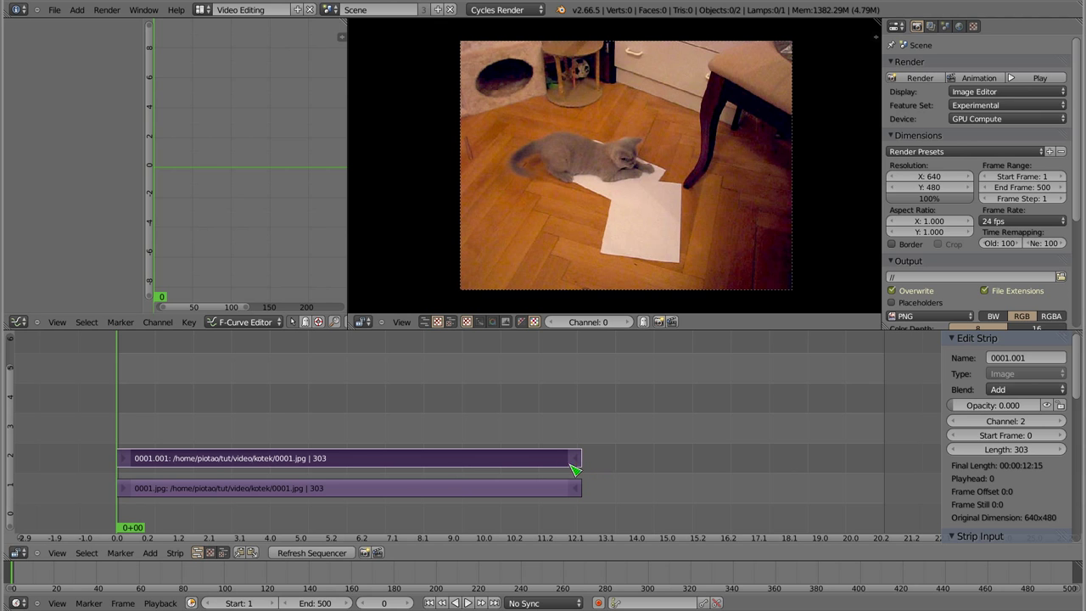
{"action": "mouse_move", "coordinate": [976, 405]}
{"action": "left_mouse_down"}
{"action": "mouse_move", "coordinate": [1002, 405]}
{"action": "mouse_move", "coordinate": [996, 394]}
{"action": "left_mouse_up"}
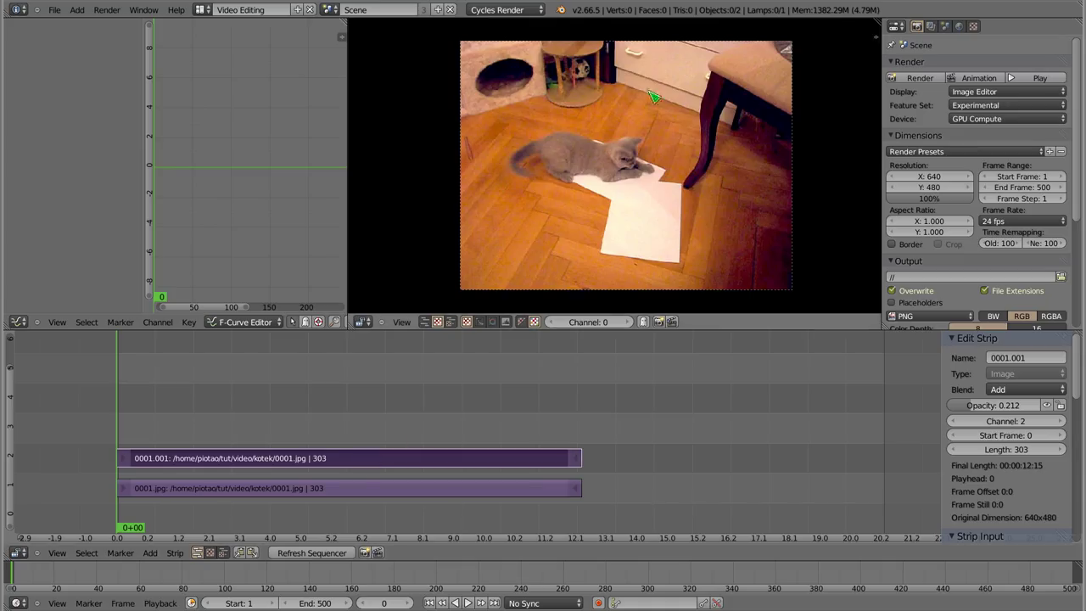
{"action": "key", "text": "x"}
{"action": "left_click", "coordinate": [365, 463]}
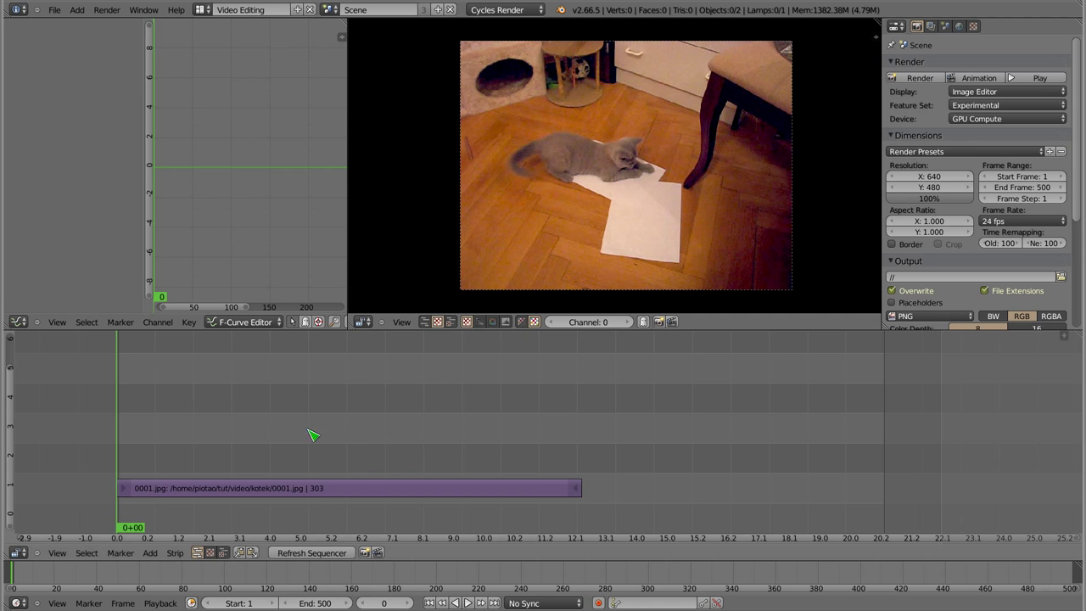
Add maska.png from the docs folder as an image strip
{"action": "key", "text": "shift+a"}
{"action": "left_click", "coordinate": [210, 436]}
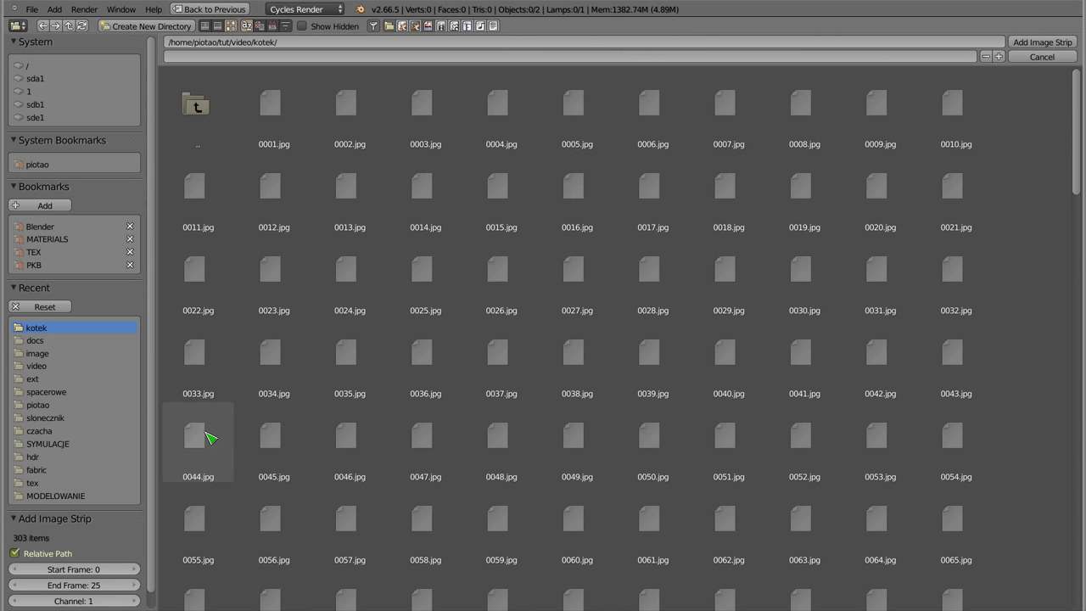
{"action": "left_click", "coordinate": [37, 166]}
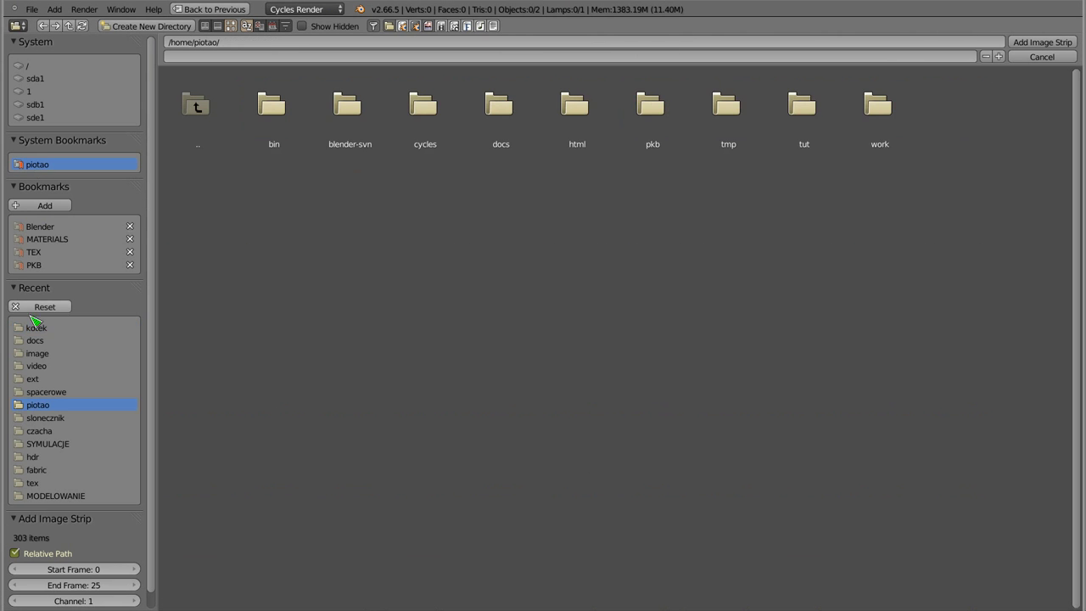
{"action": "left_click", "coordinate": [38, 343]}
{"action": "left_click", "coordinate": [297, 287]}
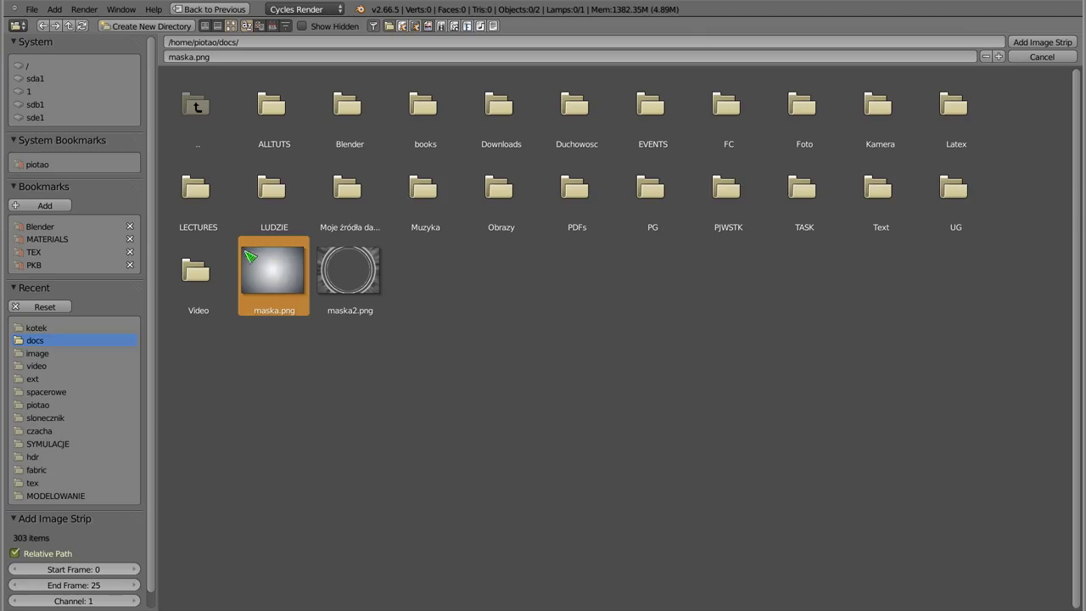
{"action": "left_click", "coordinate": [1044, 42]}
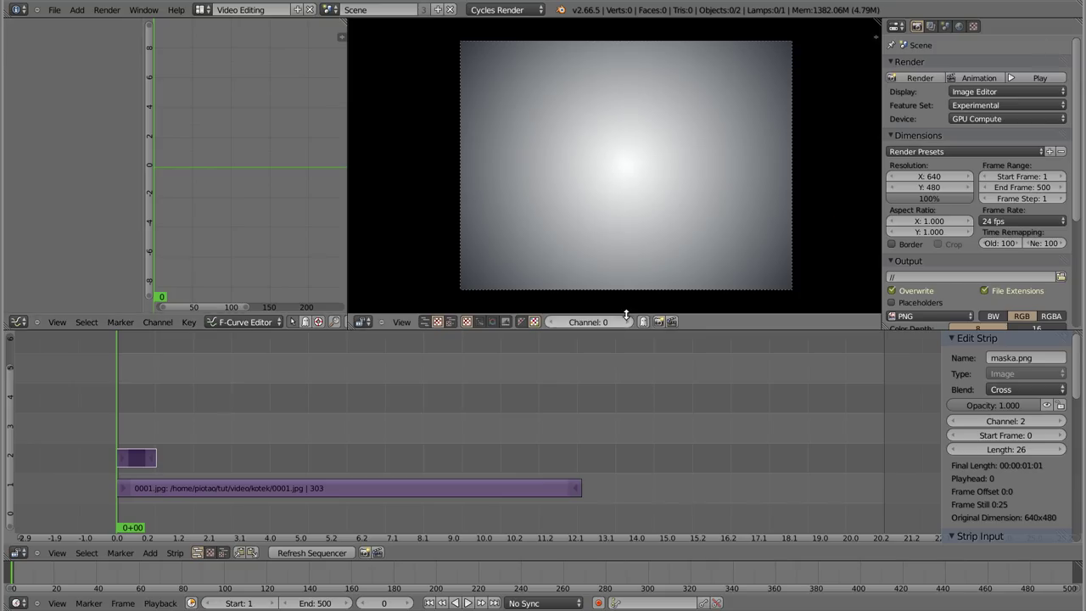
Stretch the maska.png strip to end at frame 302 and scrub to check it
{"action": "right_click", "coordinate": [153, 458]}
{"action": "key", "text": "g"}
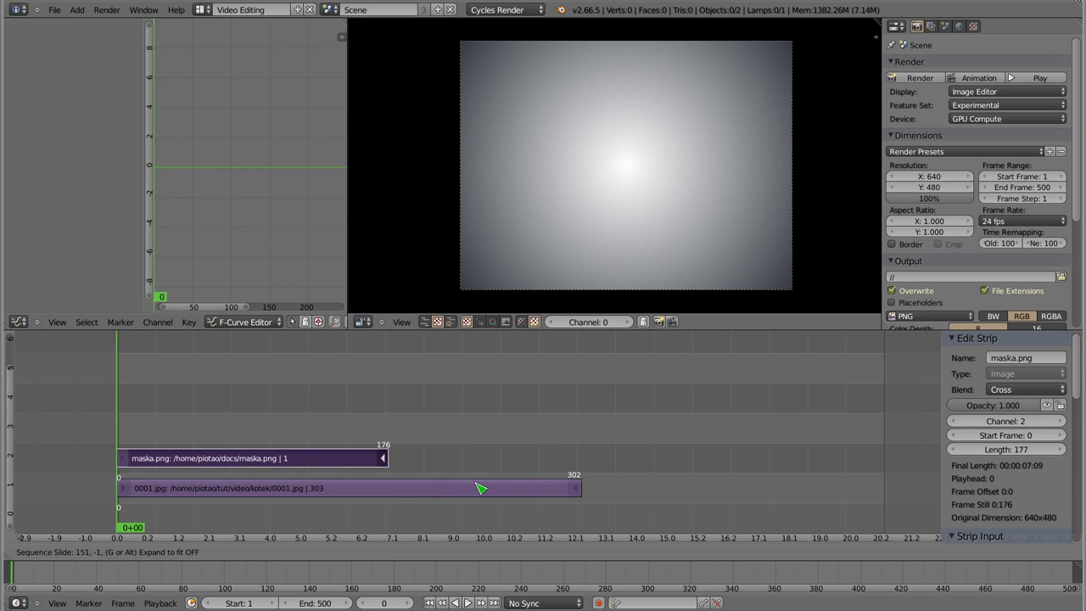
{"action": "left_click", "coordinate": [612, 485]}
{"action": "left_click_drag", "start_coordinate": [216, 439], "coordinate": [393, 462]}
{"action": "left_click_drag", "start_coordinate": [238, 434], "coordinate": [301, 437]}
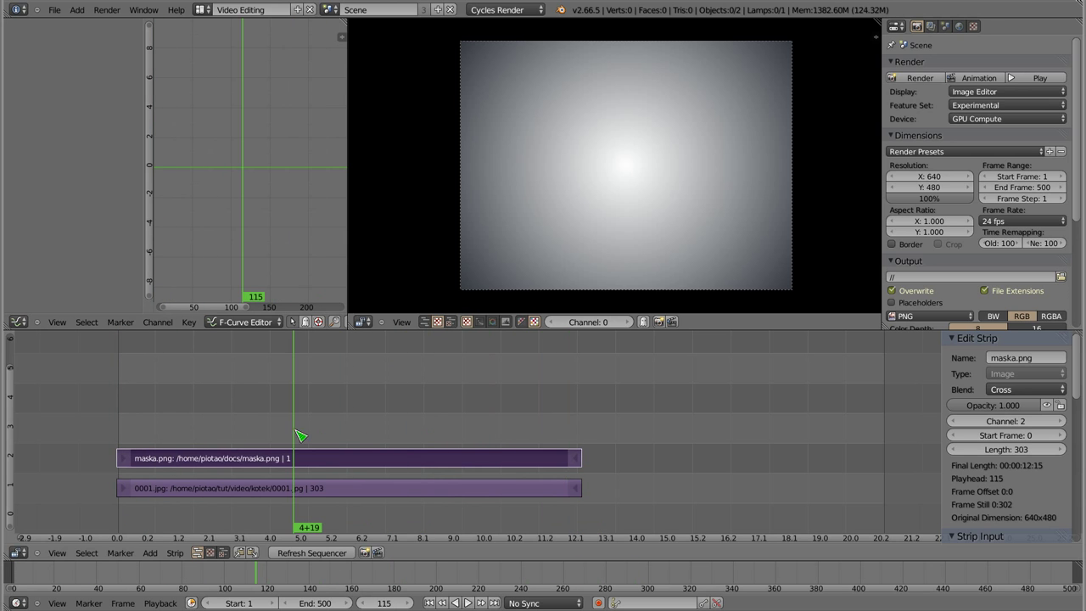
Try the maska.png strip with Add and then Subtract blending at several opacities
{"action": "left_click", "coordinate": [1022, 389]}
{"action": "left_click", "coordinate": [1010, 349]}
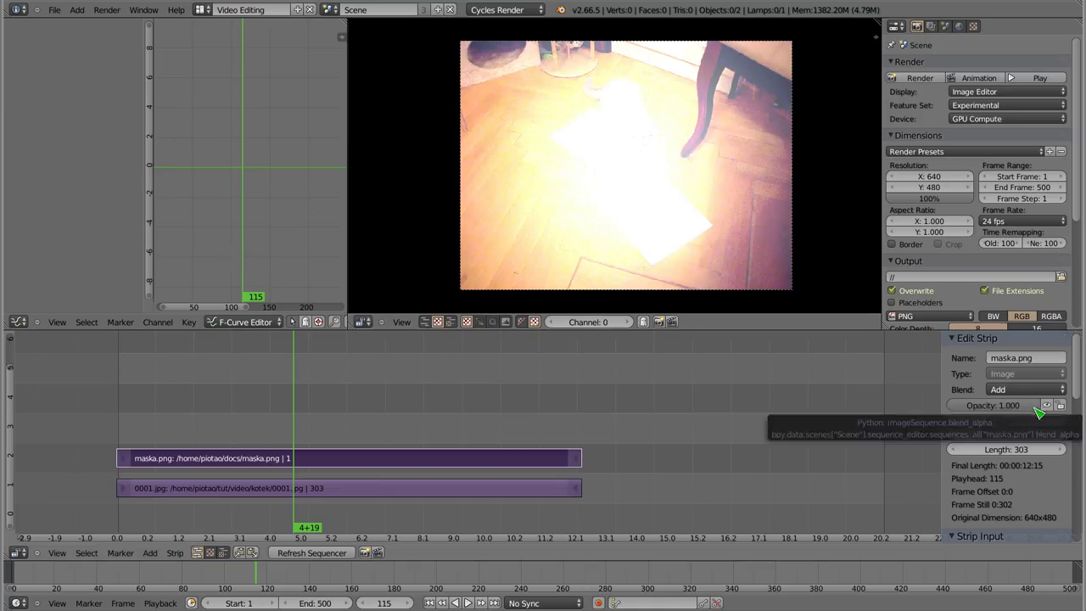
{"action": "mouse_move", "coordinate": [1029, 410]}
{"action": "left_mouse_down"}
{"action": "mouse_move", "coordinate": [950, 405]}
{"action": "mouse_move", "coordinate": [976, 405]}
{"action": "left_mouse_up"}
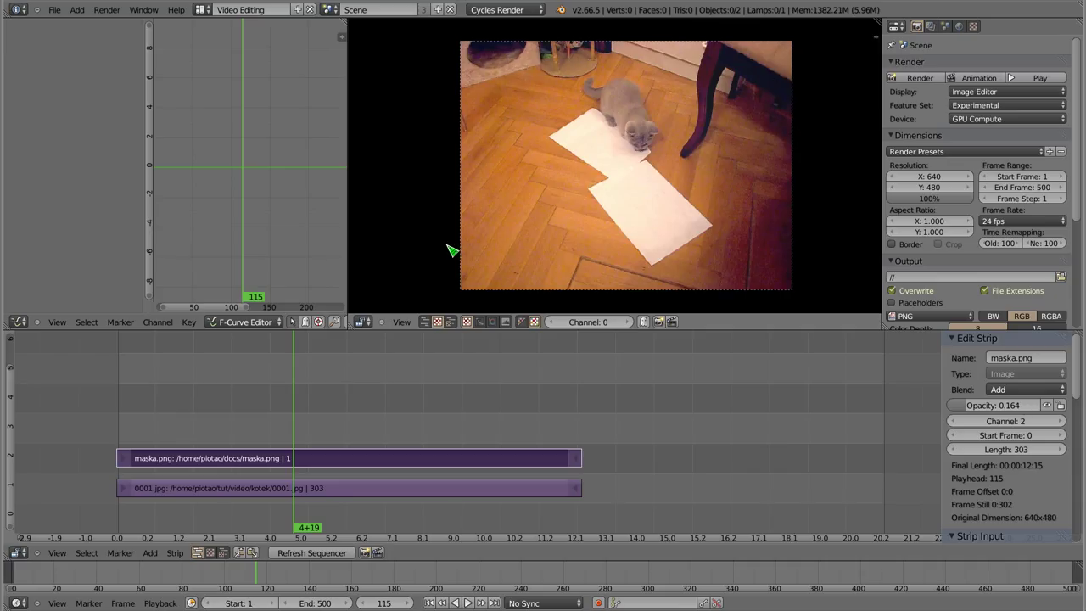
{"action": "left_click", "coordinate": [1011, 390]}
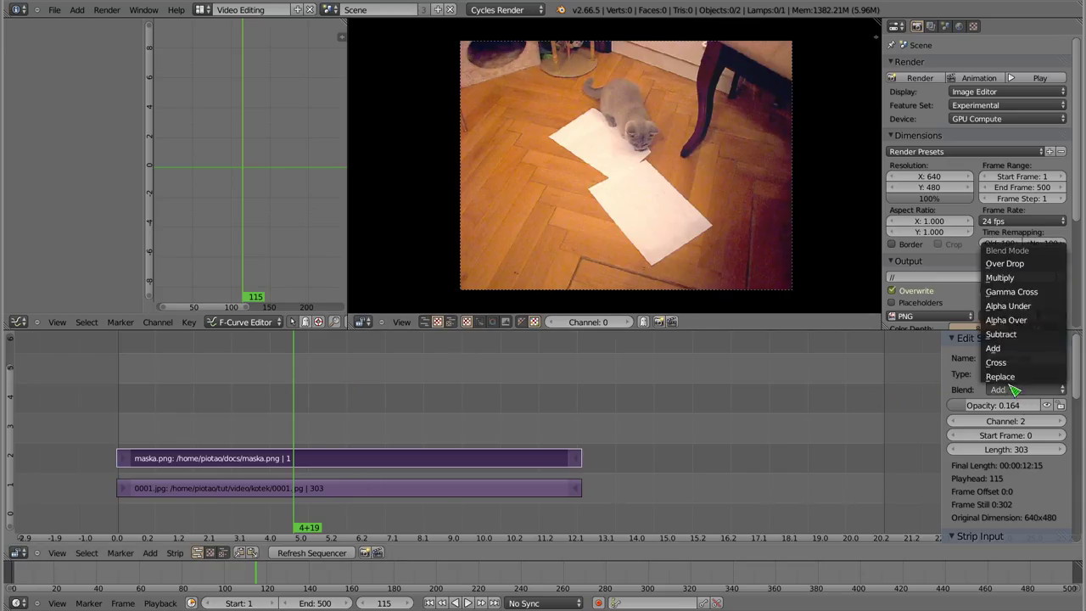
{"action": "left_click", "coordinate": [1007, 337]}
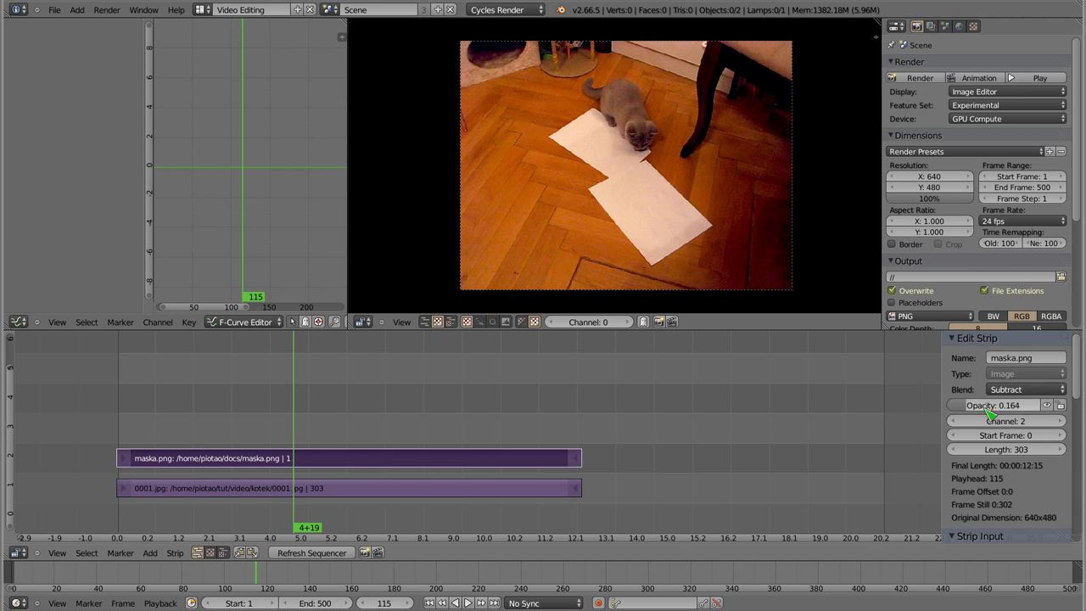
{"action": "left_click_drag", "start_coordinate": [976, 406], "coordinate": [1043, 406]}
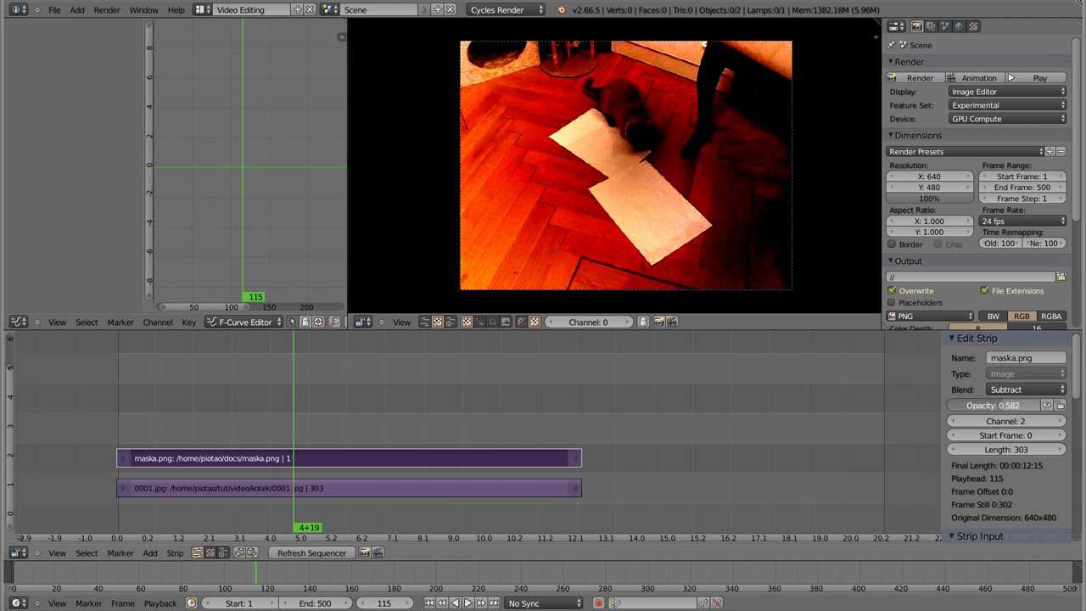
{"action": "left_click_drag", "start_coordinate": [1044, 406], "coordinate": [970, 406]}
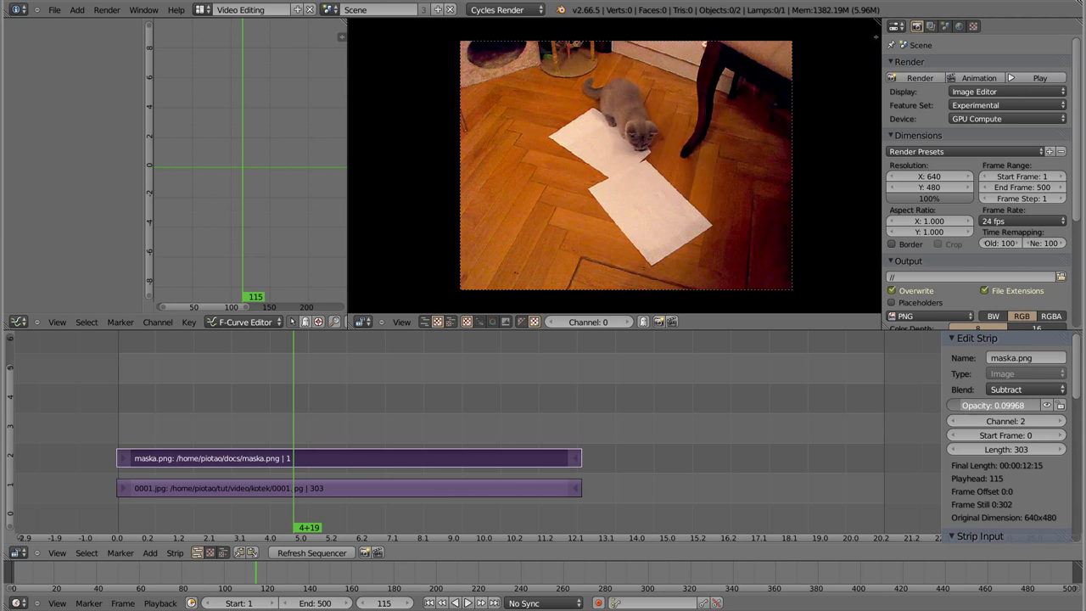
Test Multiply at opacity 1, then settle on Add blend with opacity 0.177
{"action": "left_click", "coordinate": [1006, 389]}
{"action": "left_click", "coordinate": [1002, 292]}
{"action": "left_click", "coordinate": [993, 405]}
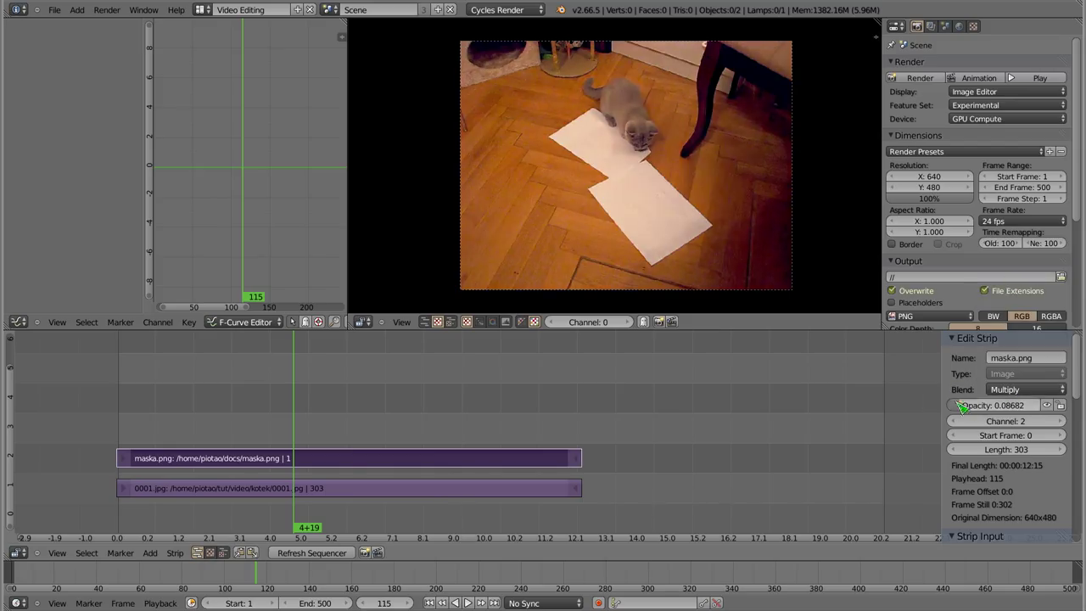
{"action": "type", "text": "1"}
{"action": "key", "text": "Return"}
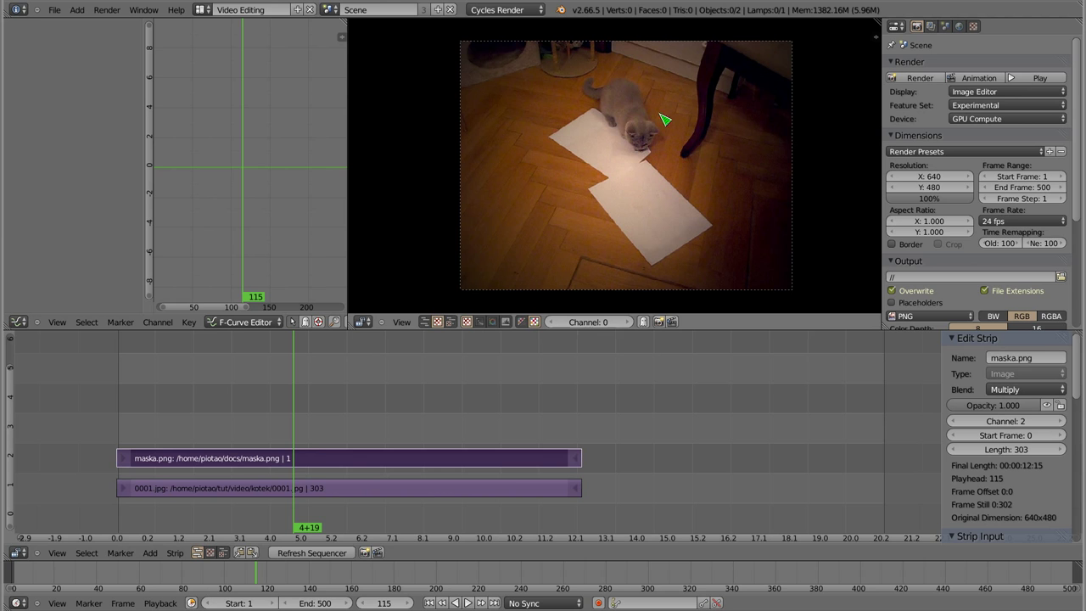
{"action": "left_click_drag", "start_coordinate": [1027, 407], "coordinate": [933, 407]}
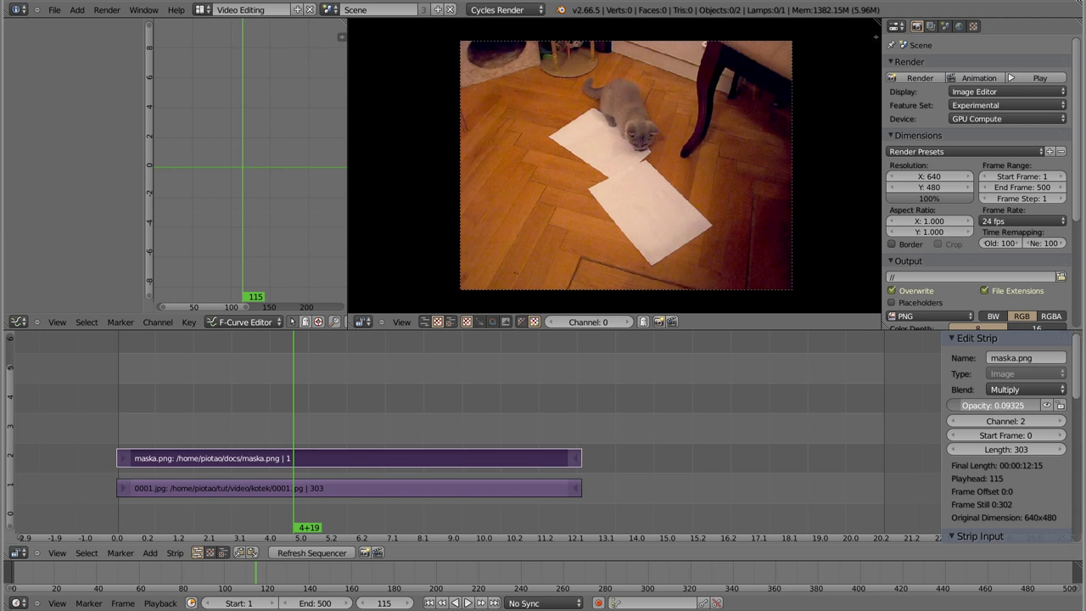
{"action": "left_click", "coordinate": [1026, 390]}
{"action": "left_click", "coordinate": [1023, 361]}
{"action": "left_click_drag", "start_coordinate": [968, 406], "coordinate": [951, 406]}
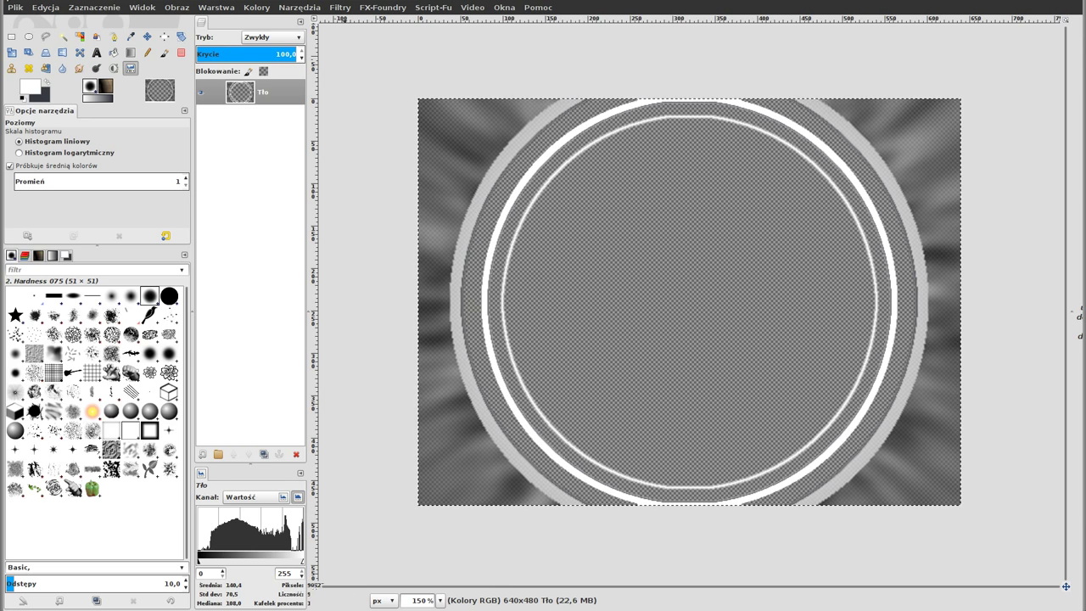
Open GIMP's Plik > Nowy dialog proposing a 640 × 480 RGB canvas
{"action": "left_click", "coordinate": [16, 8]}
{"action": "left_click", "coordinate": [25, 22]}
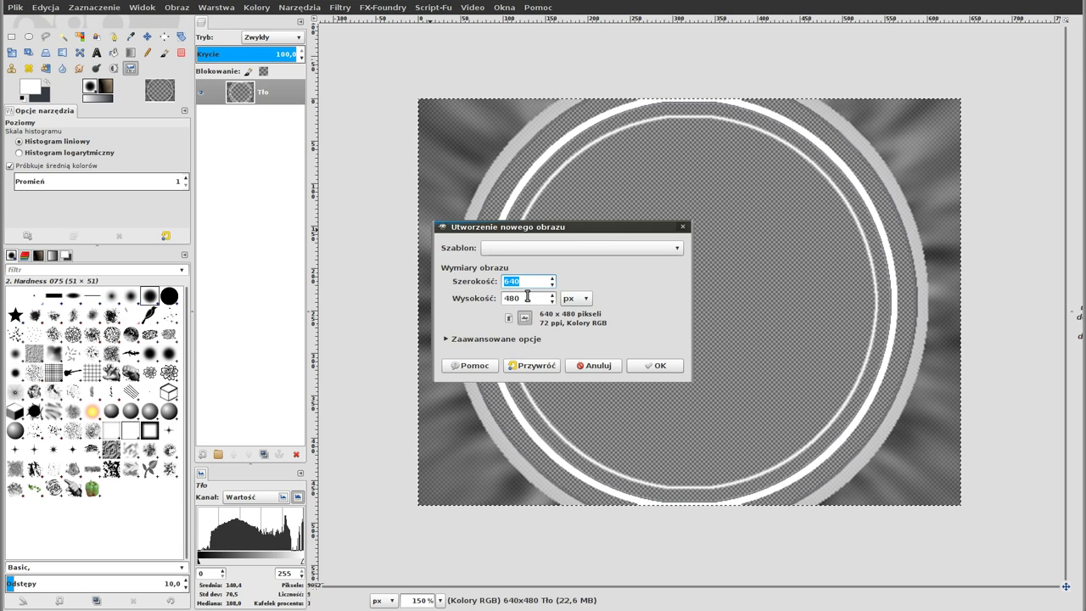
Create a blank 640×480 image and fill a rectangle on its left portion with white
{"action": "left_click", "coordinate": [658, 366]}
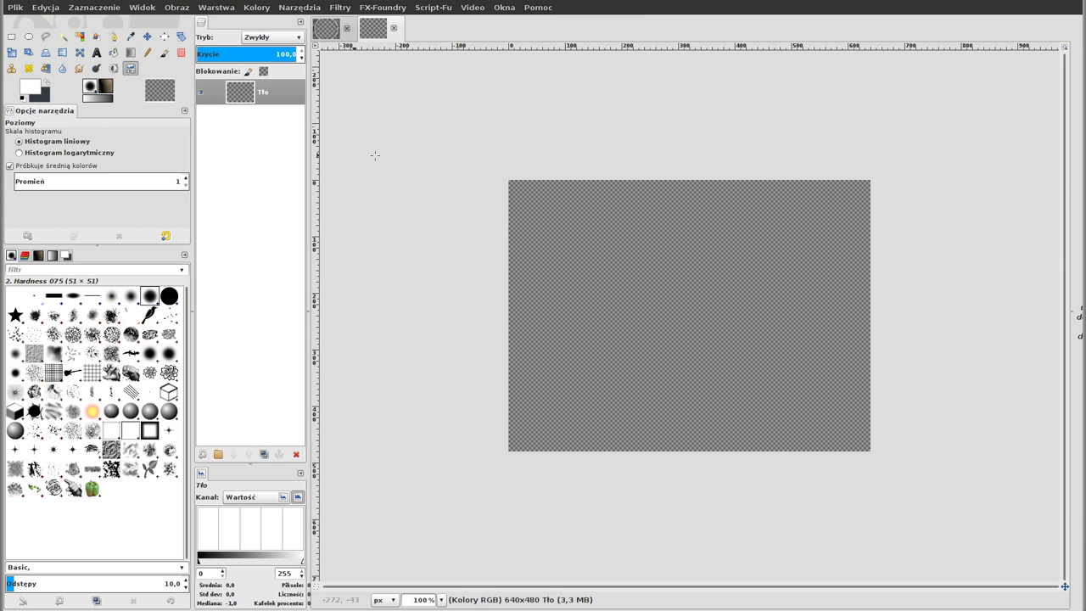
{"action": "left_click", "coordinate": [500, 171]}
{"action": "key", "text": "Escape"}
{"action": "left_click", "coordinate": [11, 36]}
{"action": "mouse_move", "coordinate": [491, 168]}
{"action": "left_mouse_down"}
{"action": "mouse_move", "coordinate": [652, 466]}
{"action": "mouse_move", "coordinate": [644, 478]}
{"action": "left_mouse_up"}
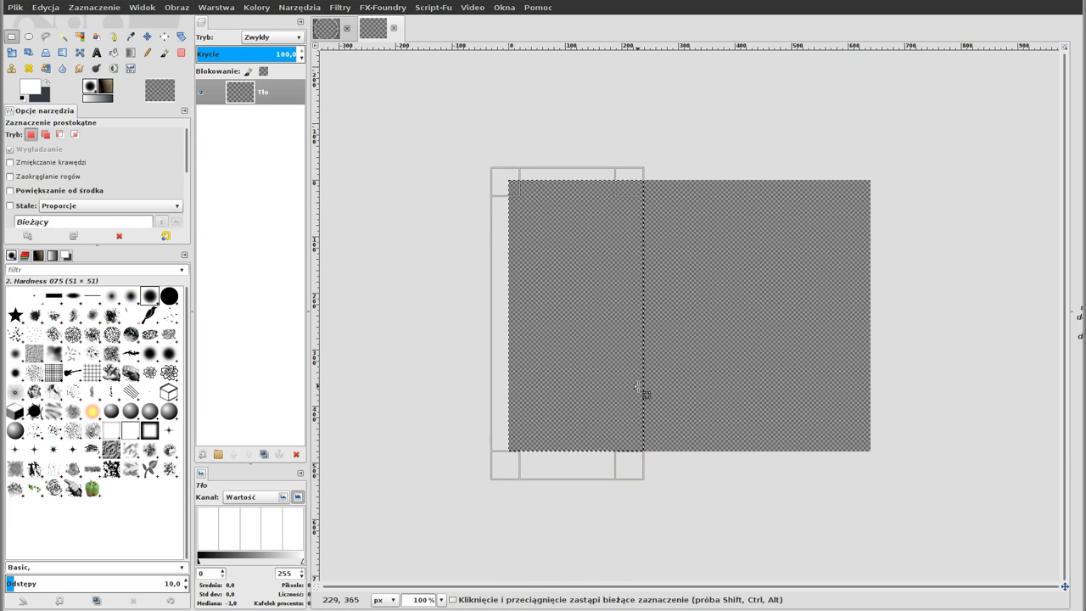
{"action": "left_click", "coordinate": [113, 53]}
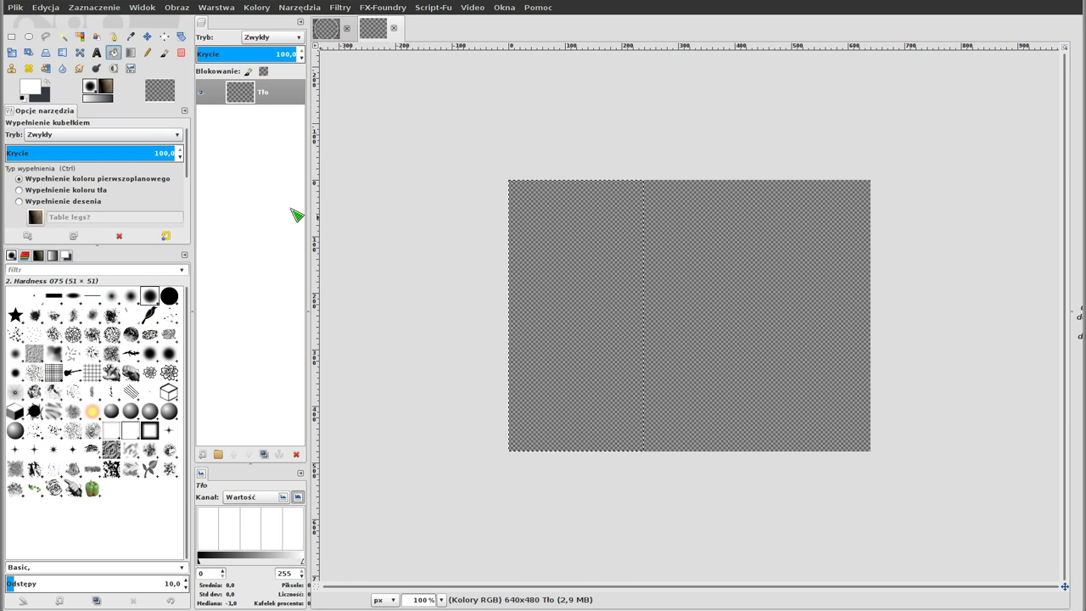
{"action": "left_click", "coordinate": [582, 263]}
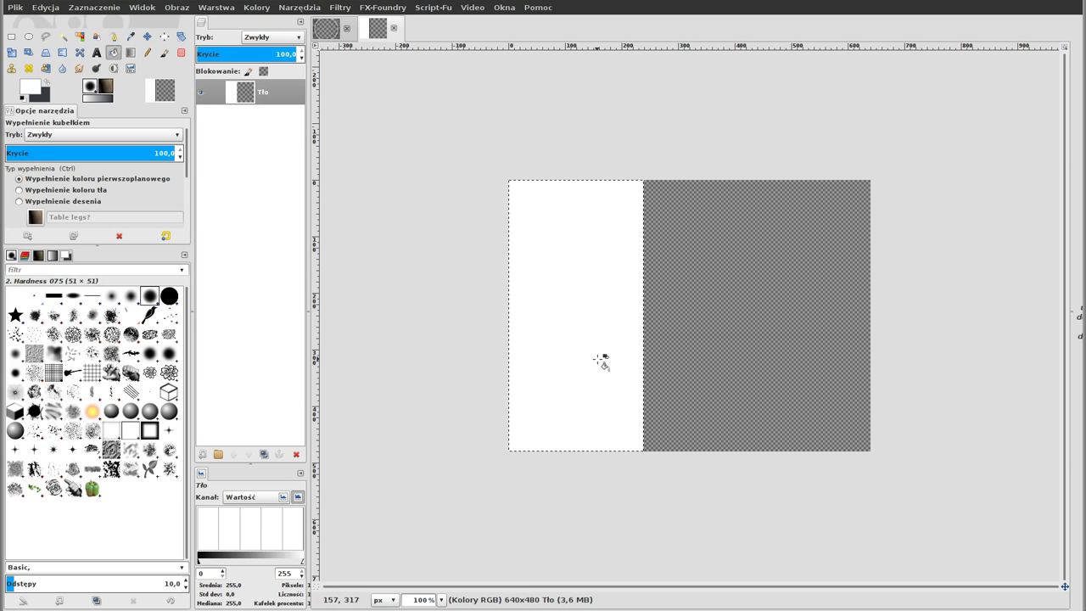
Export the image as maska3.png in docs, confirming the PNG export settings
{"action": "key", "text": "ctrl+shift+e"}
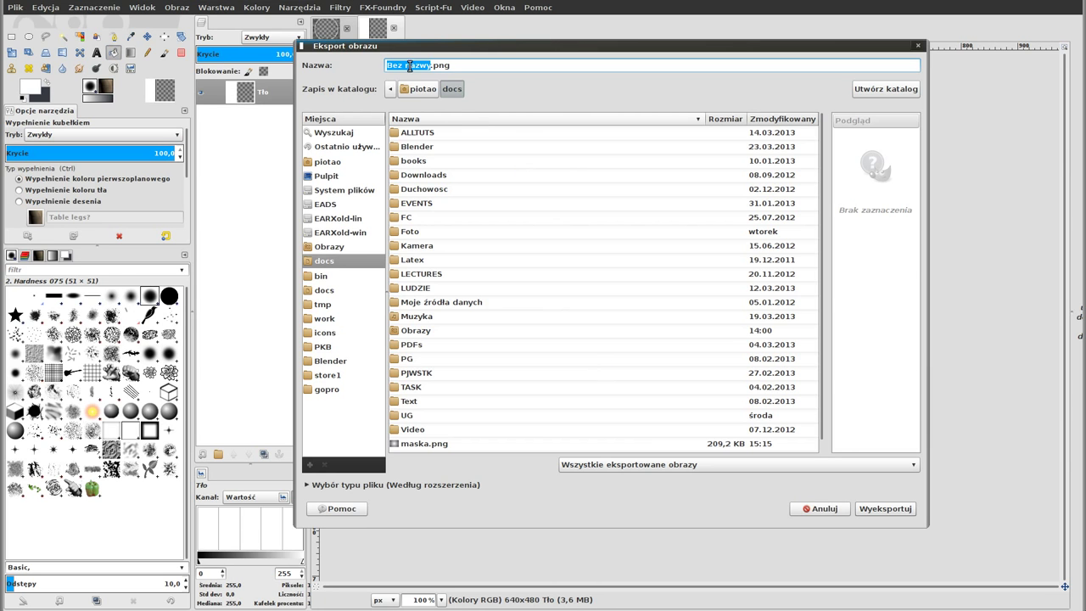
{"action": "left_click", "coordinate": [420, 445]}
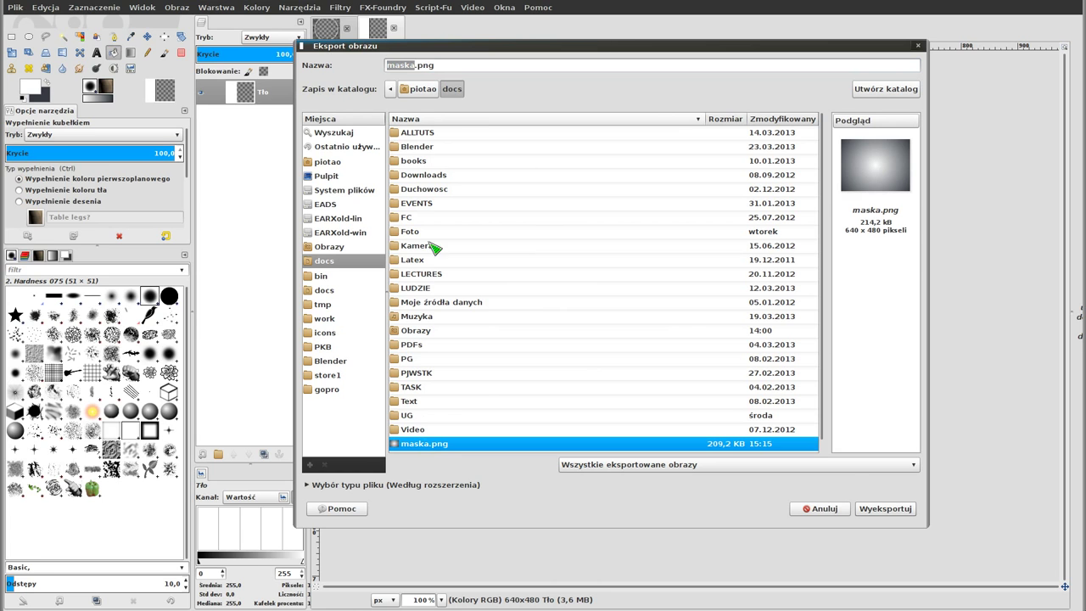
{"action": "left_click", "coordinate": [414, 65]}
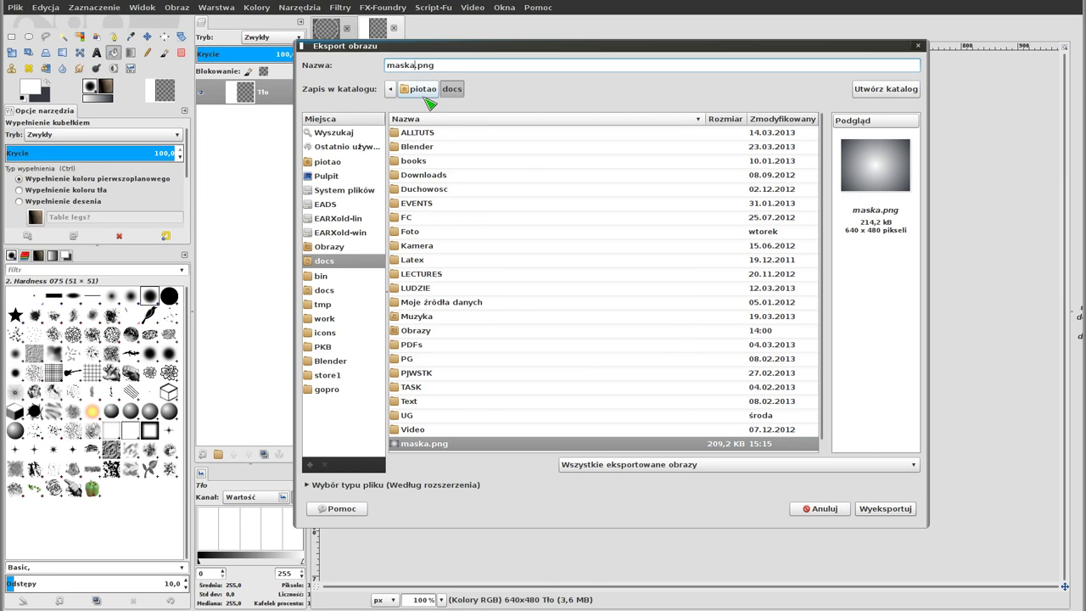
{"action": "type", "text": "3"}
{"action": "left_click", "coordinate": [899, 512]}
{"action": "left_click", "coordinate": [900, 511]}
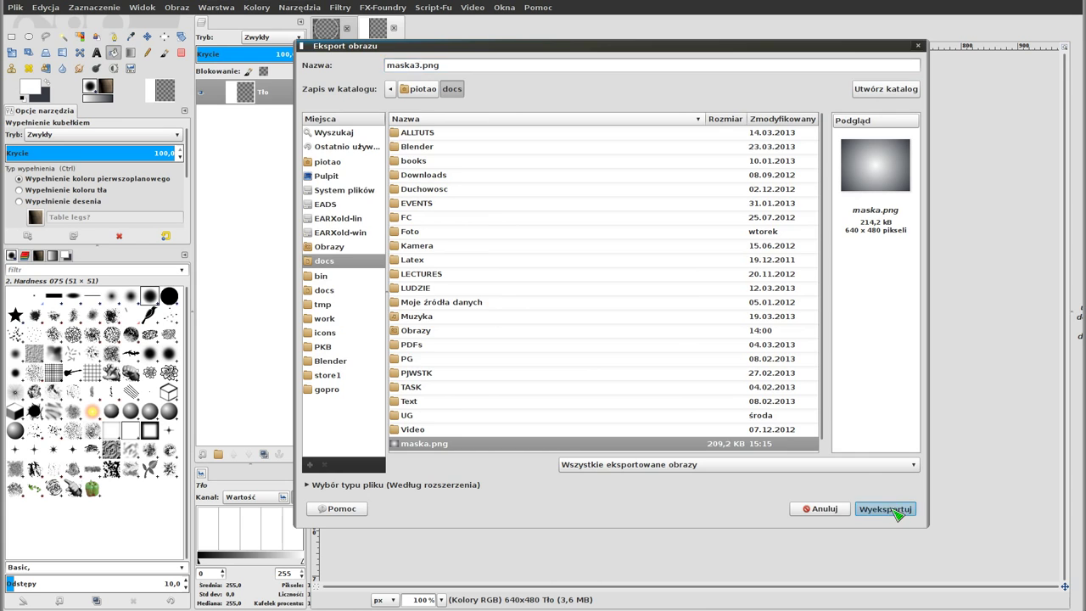
{"action": "left_click", "coordinate": [708, 346]}
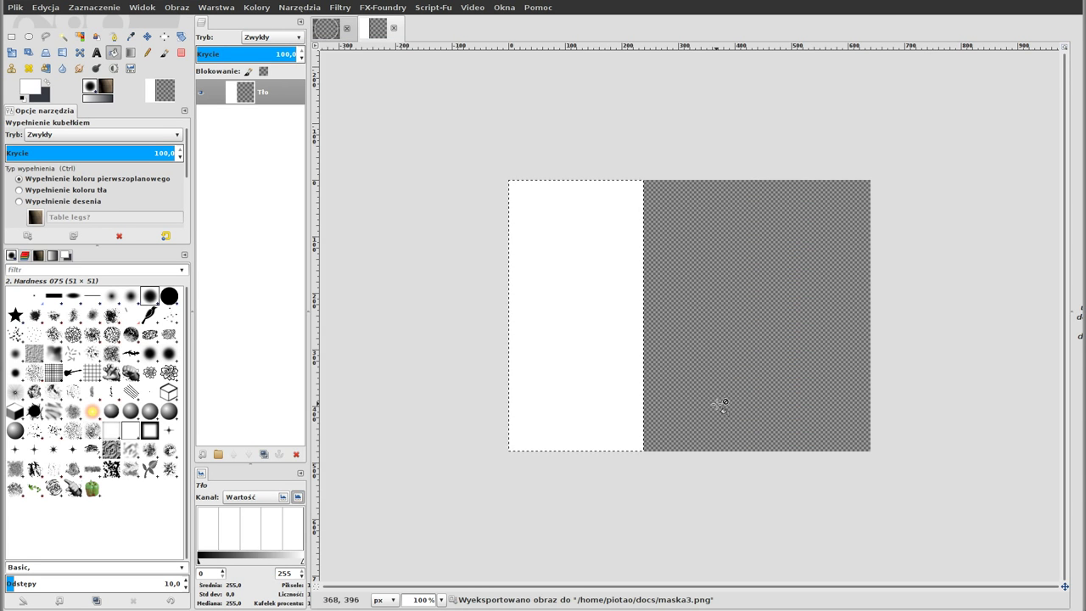
Back in the video editor, add maska3.png as a new image strip
{"action": "key", "text": "alt+Tab"}
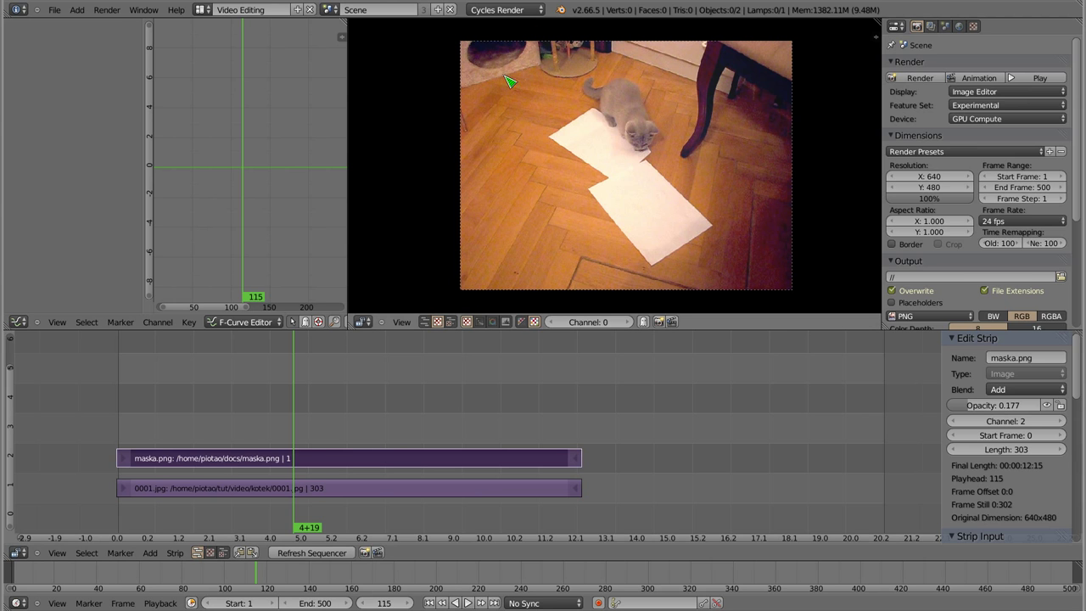
{"action": "key", "text": "shift+a"}
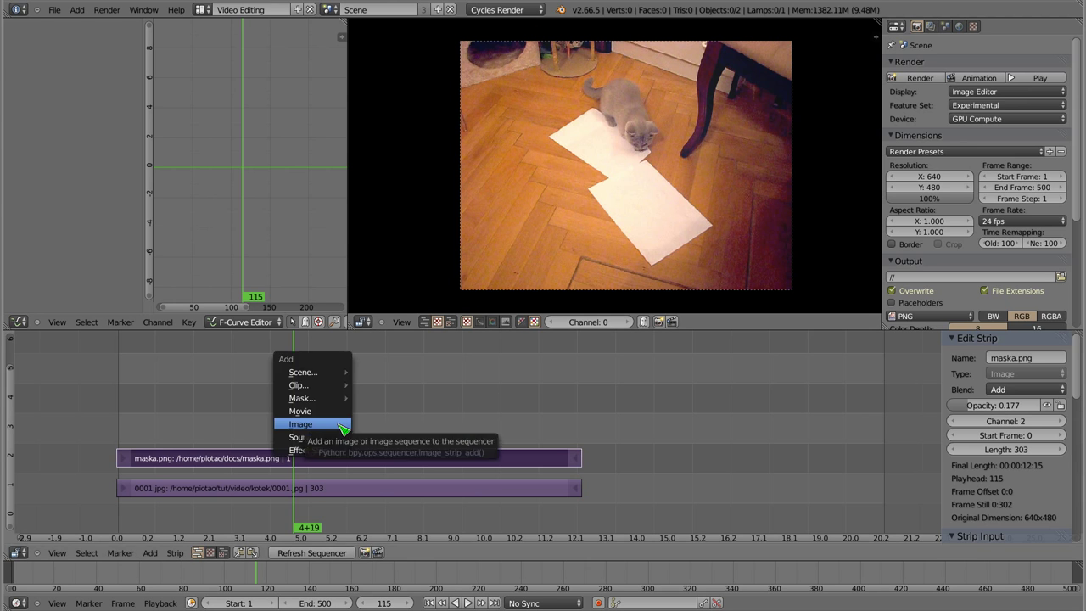
{"action": "left_click", "coordinate": [343, 430]}
{"action": "left_click", "coordinate": [446, 276]}
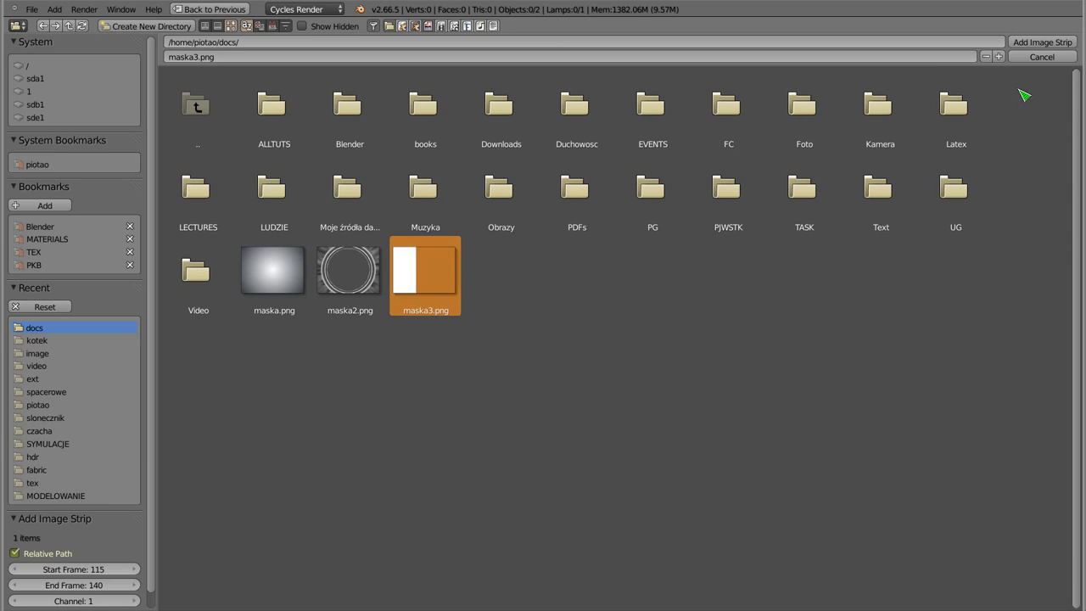
{"action": "left_click", "coordinate": [1051, 42]}
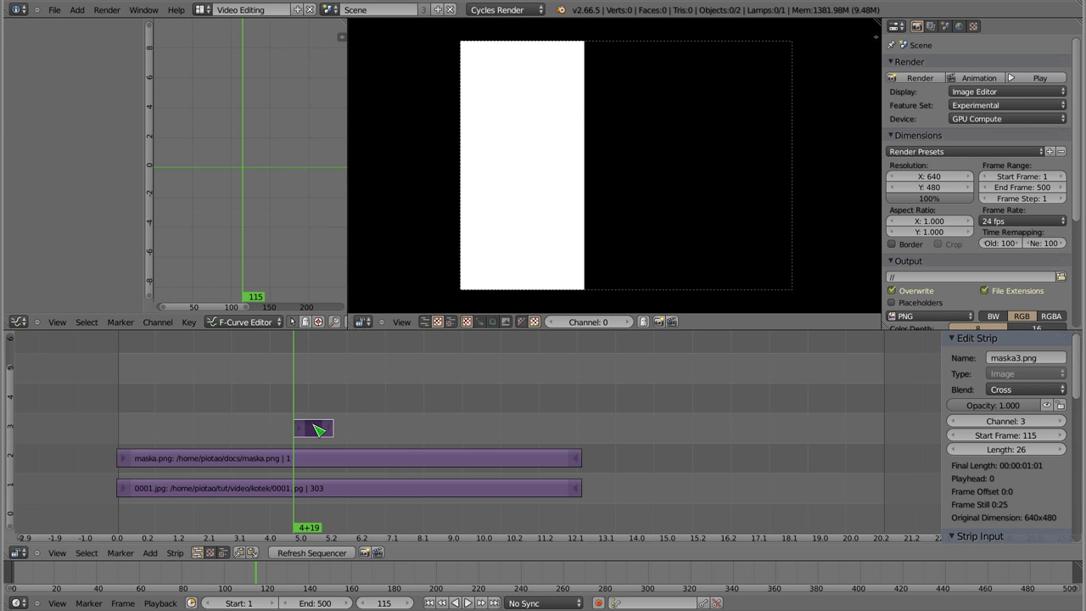
Move the maska3 strip to start at frame 0 and extend it to frame 302
{"action": "key", "text": "g"}
{"action": "left_click", "coordinate": [140, 442]}
{"action": "right_click", "coordinate": [154, 429]}
{"action": "key", "text": "g"}
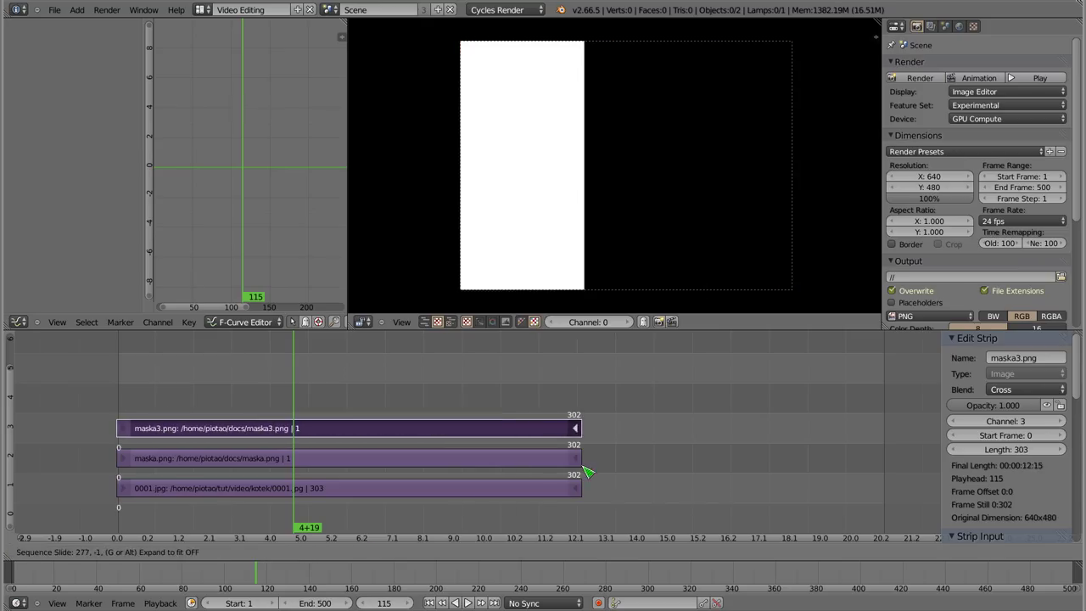
{"action": "left_click", "coordinate": [586, 472]}
{"action": "left_click", "coordinate": [459, 432]}
{"action": "right_click", "coordinate": [422, 434]}
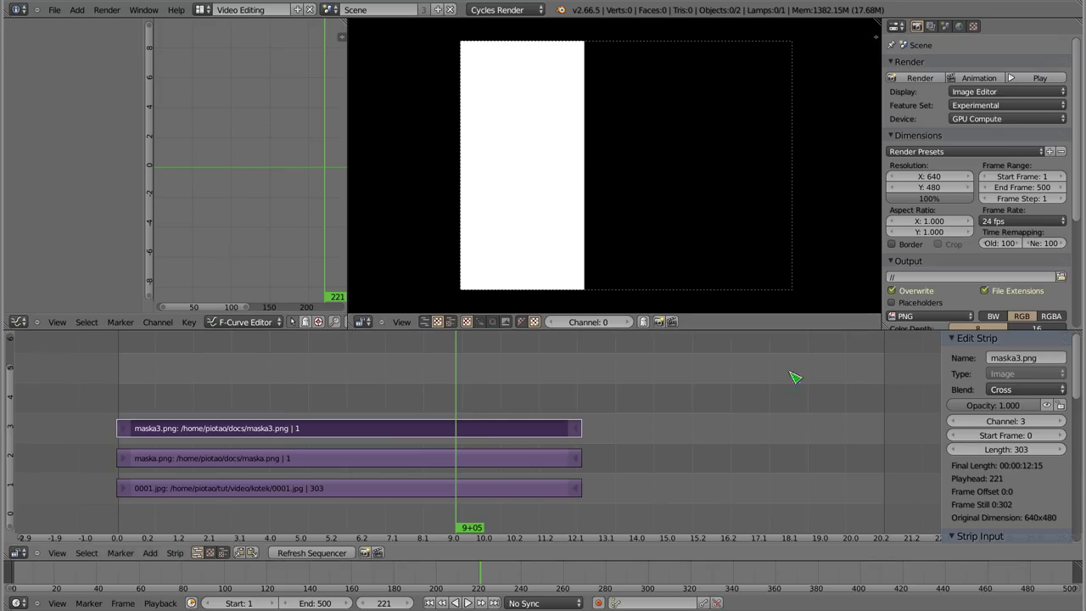
Set the maska3.png strip's blend mode to Add and its opacity to about 0.576
{"action": "left_click", "coordinate": [1025, 390]}
{"action": "left_click", "coordinate": [1025, 357]}
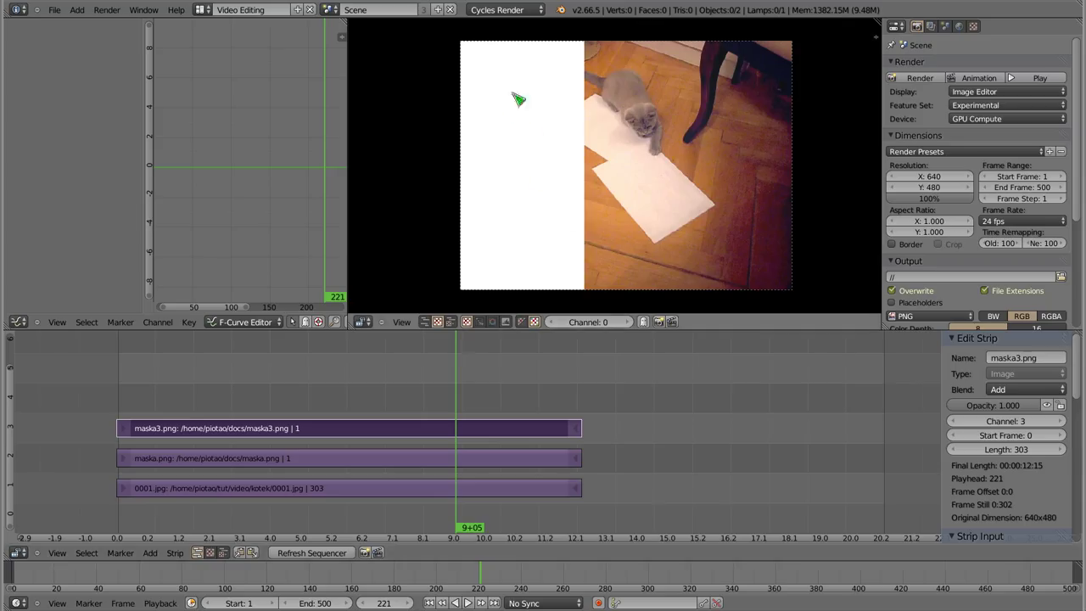
{"action": "mouse_move", "coordinate": [1028, 409]}
{"action": "left_mouse_down"}
{"action": "mouse_move", "coordinate": [976, 409]}
{"action": "mouse_move", "coordinate": [990, 406]}
{"action": "left_mouse_up"}
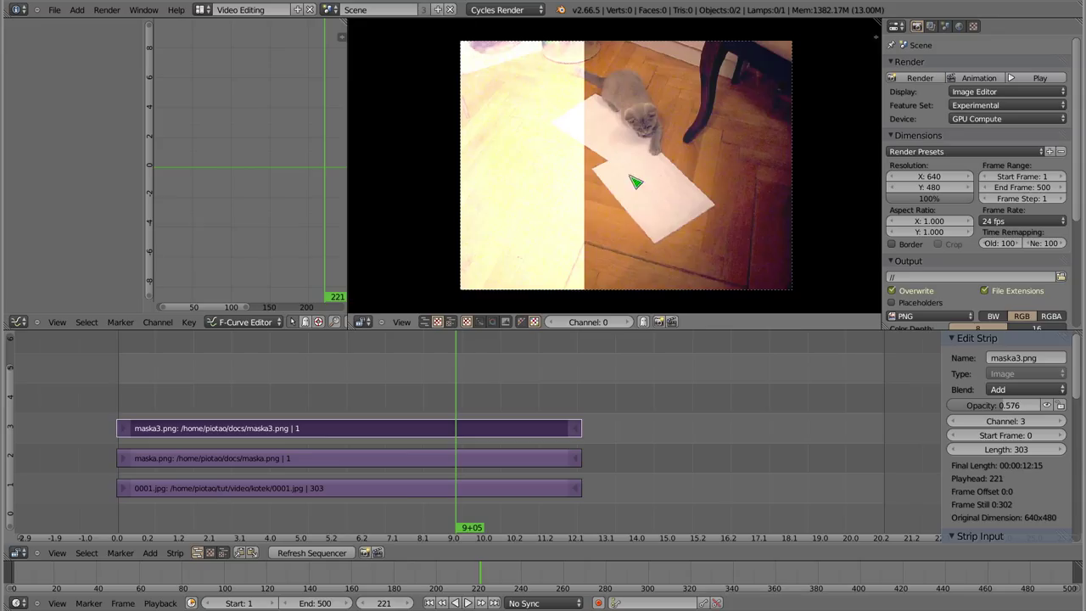
{"action": "scroll", "coordinate": [635, 182], "scroll_direction": "up", "scroll_amount": 1}
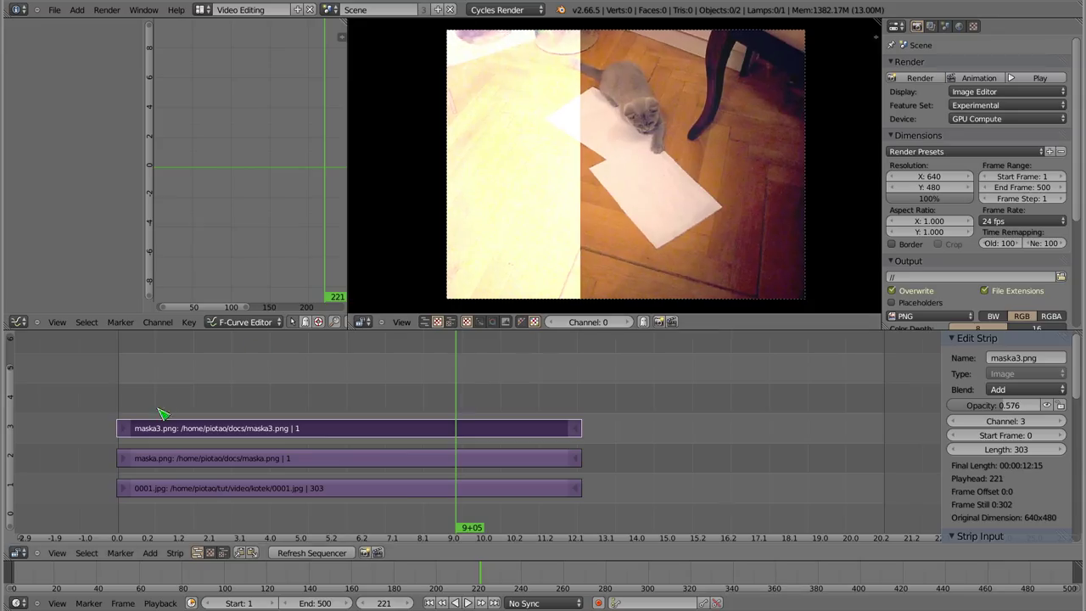
Add maska2.png as an image strip spanning frames 0–302 with Add blending
{"action": "key", "text": "shift+a"}
{"action": "left_click", "coordinate": [215, 384]}
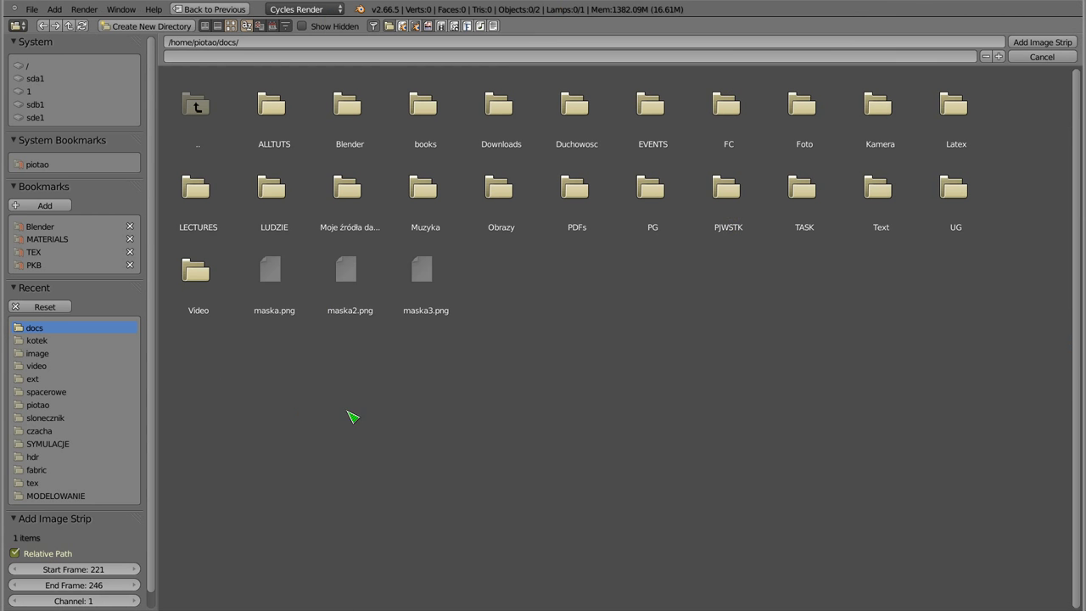
{"action": "left_click", "coordinate": [367, 295]}
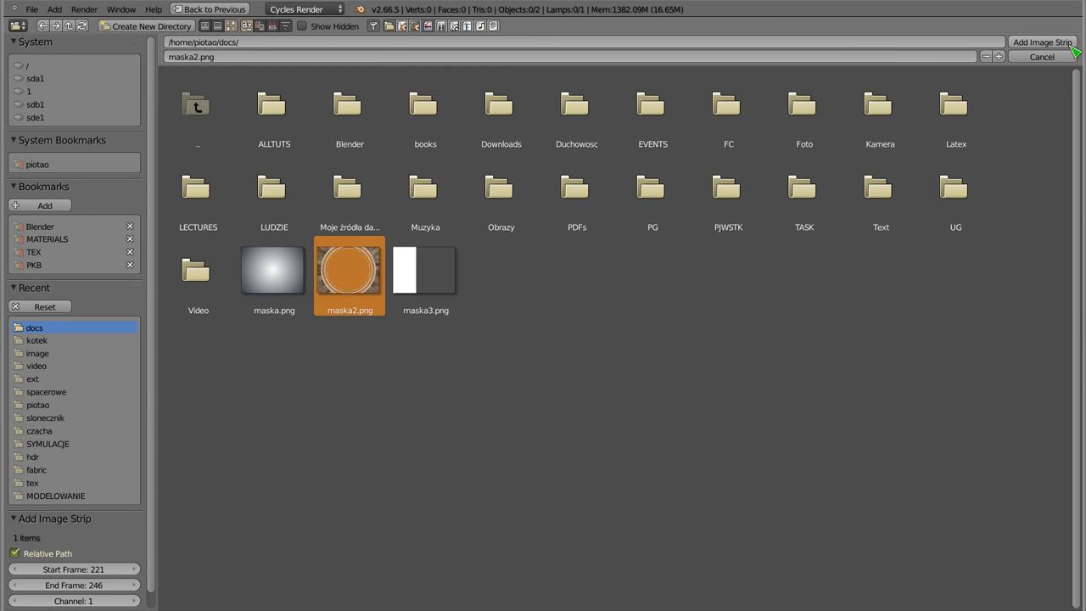
{"action": "left_click", "coordinate": [1051, 44]}
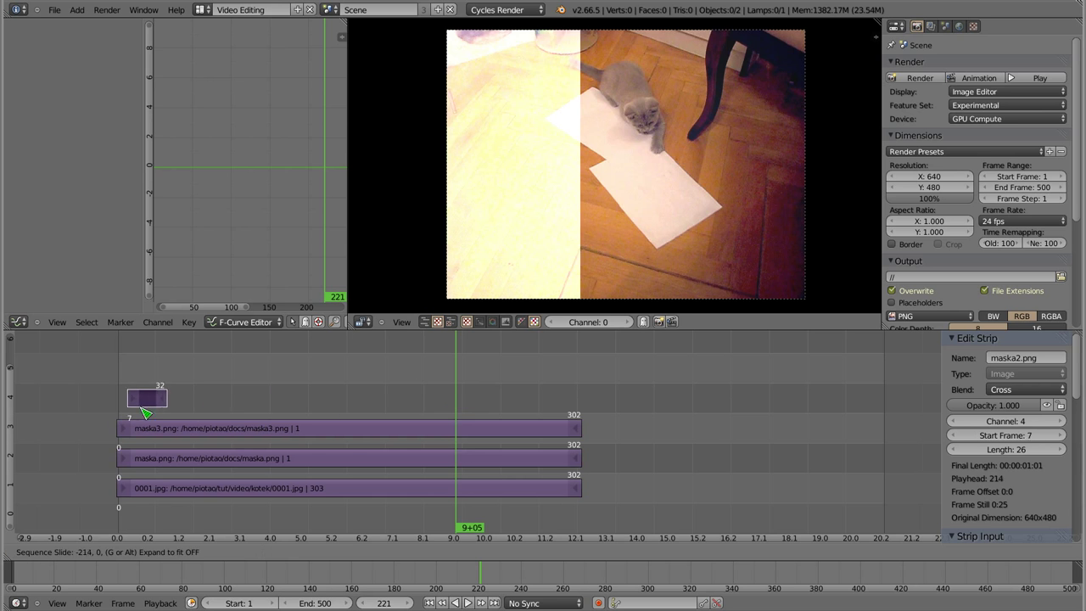
{"action": "left_click", "coordinate": [151, 404]}
{"action": "right_click_drag", "start_coordinate": [156, 404], "coordinate": [605, 436]}
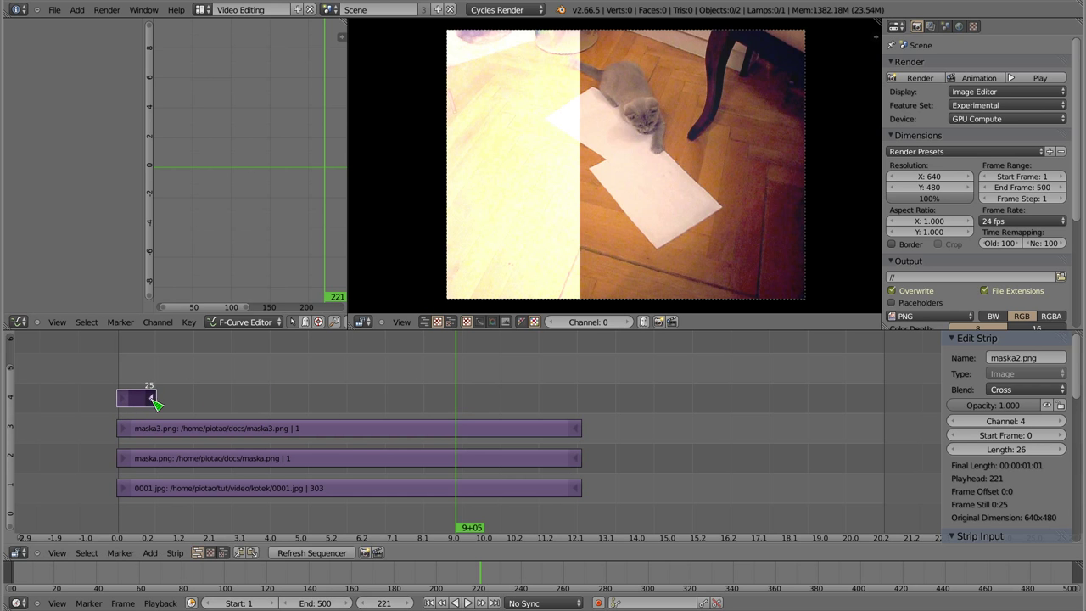
{"action": "left_click", "coordinate": [605, 437]}
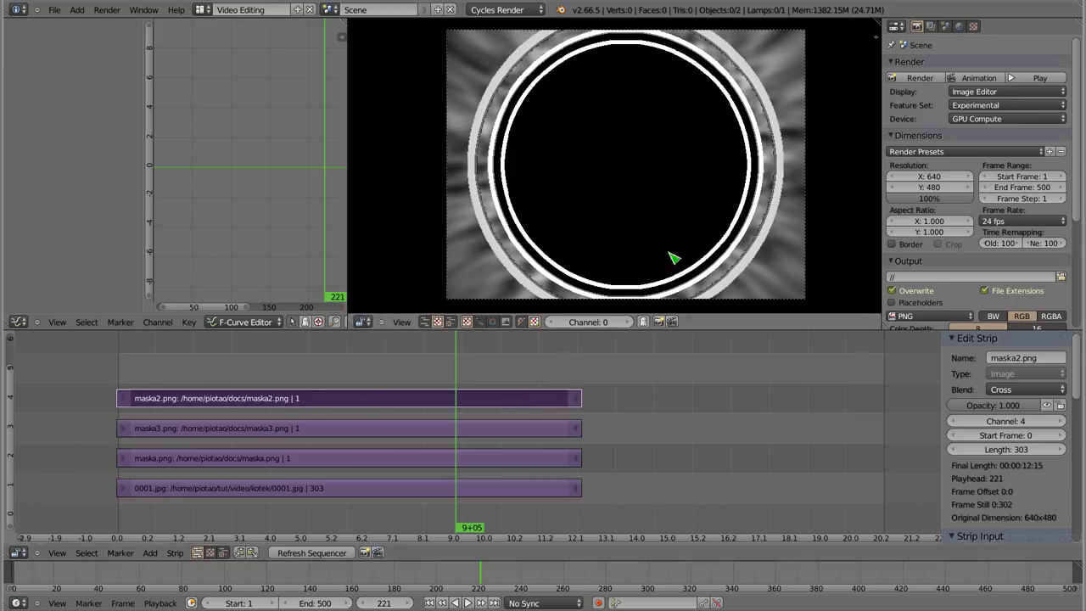
{"action": "left_click", "coordinate": [1027, 389]}
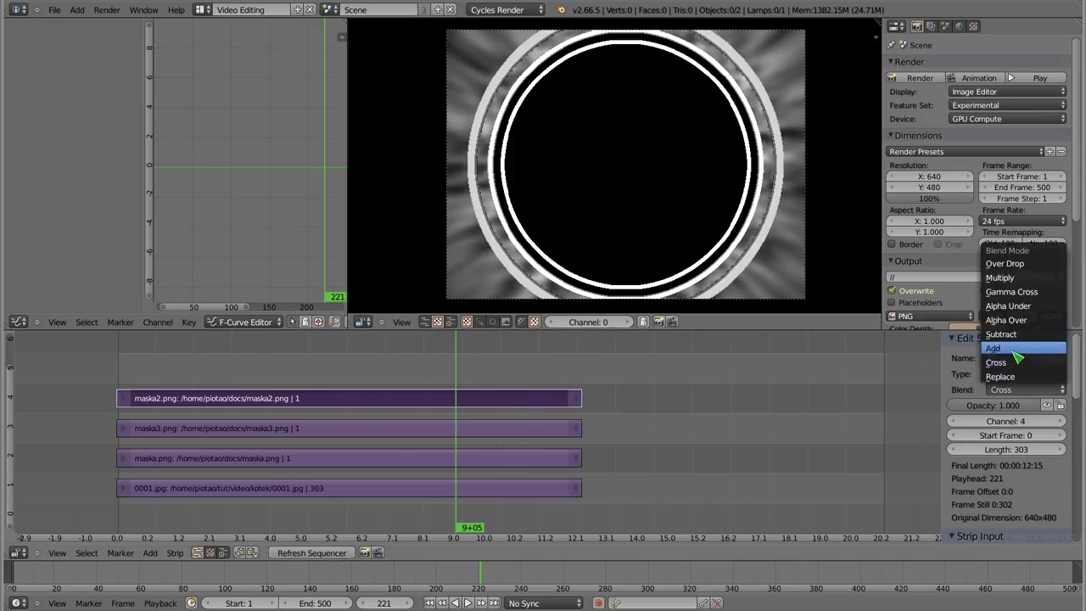
{"action": "left_click", "coordinate": [1015, 348]}
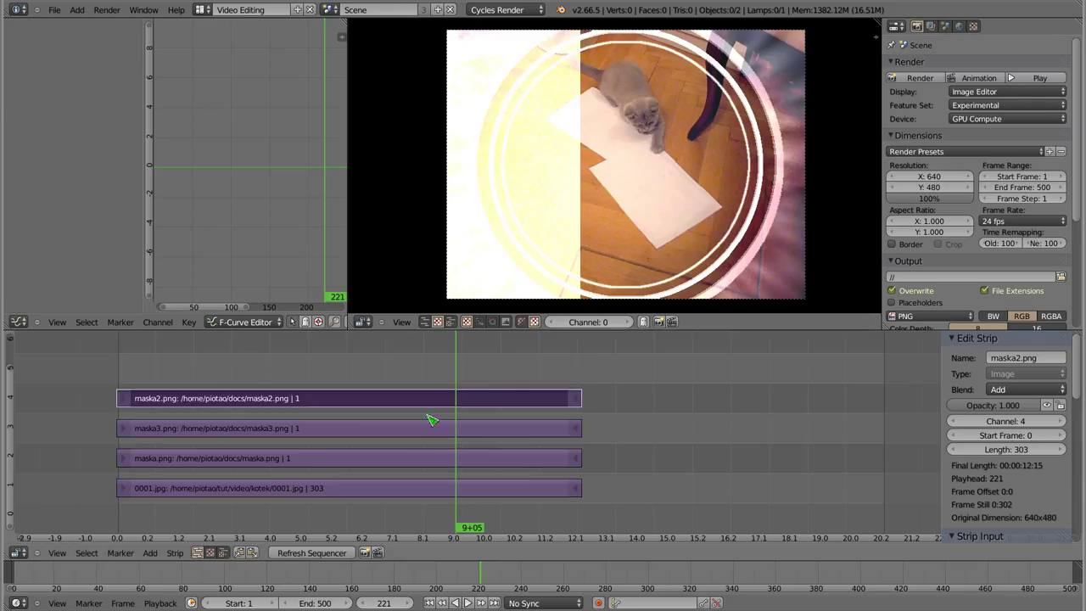
Mute the maska3 strip and lower the maska2 strip's opacity to 0.228
{"action": "right_click", "coordinate": [340, 432]}
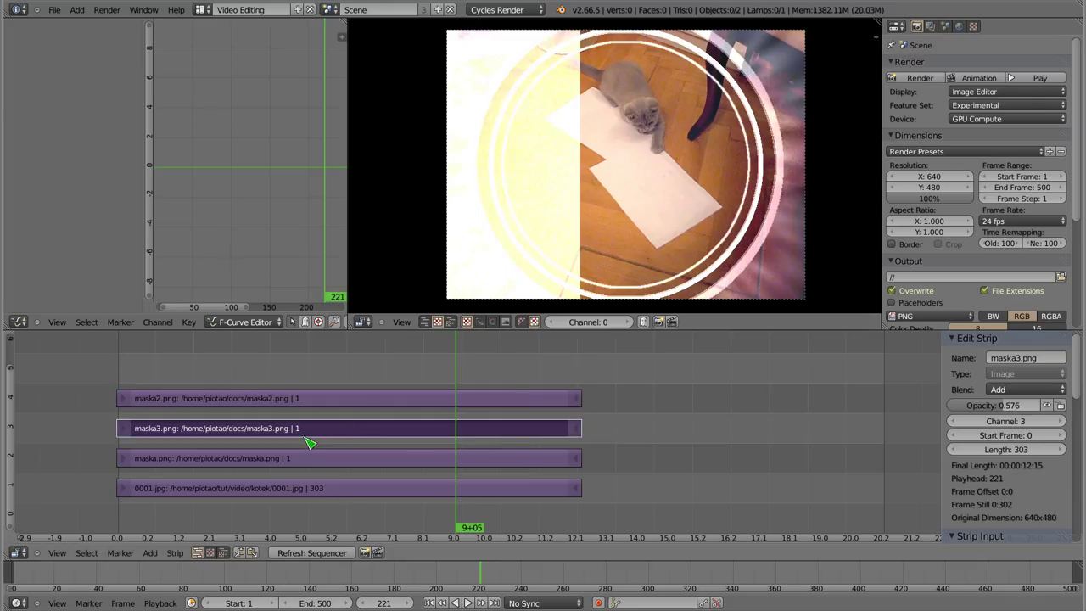
{"action": "key", "text": "h"}
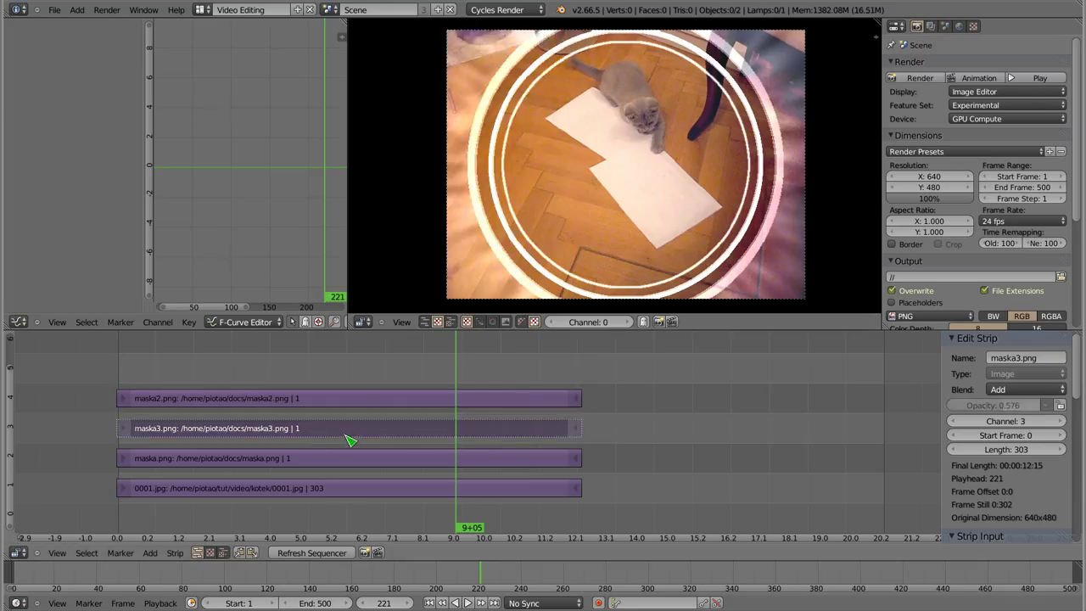
{"action": "right_click", "coordinate": [482, 400]}
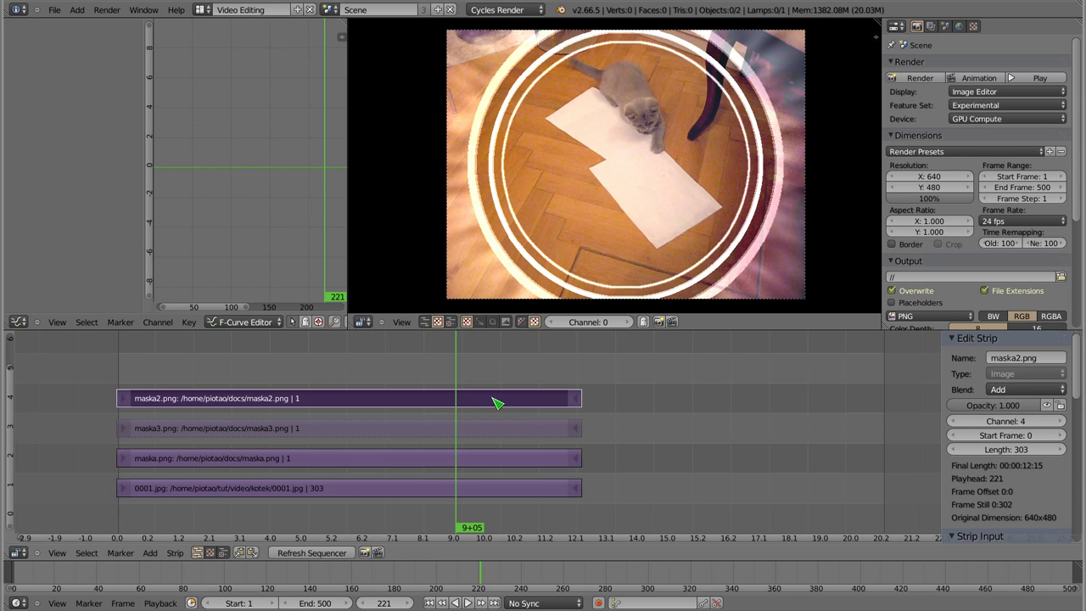
{"action": "left_click_drag", "start_coordinate": [1024, 407], "coordinate": [959, 407]}
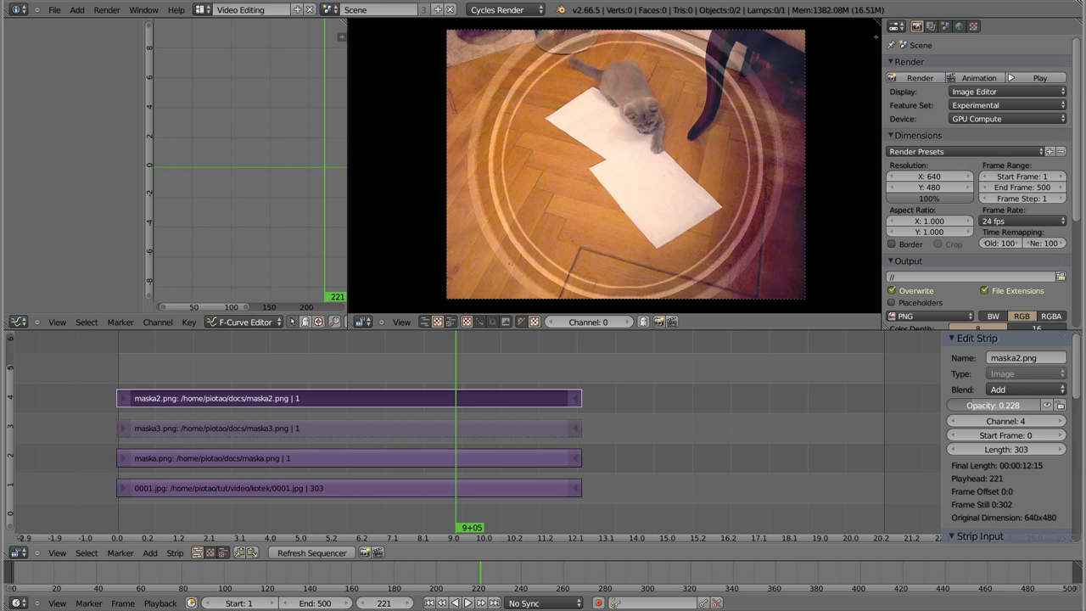
Play the kitten sequence from frame 0 to preview the faint ring overlay
{"action": "left_click", "coordinate": [119, 380]}
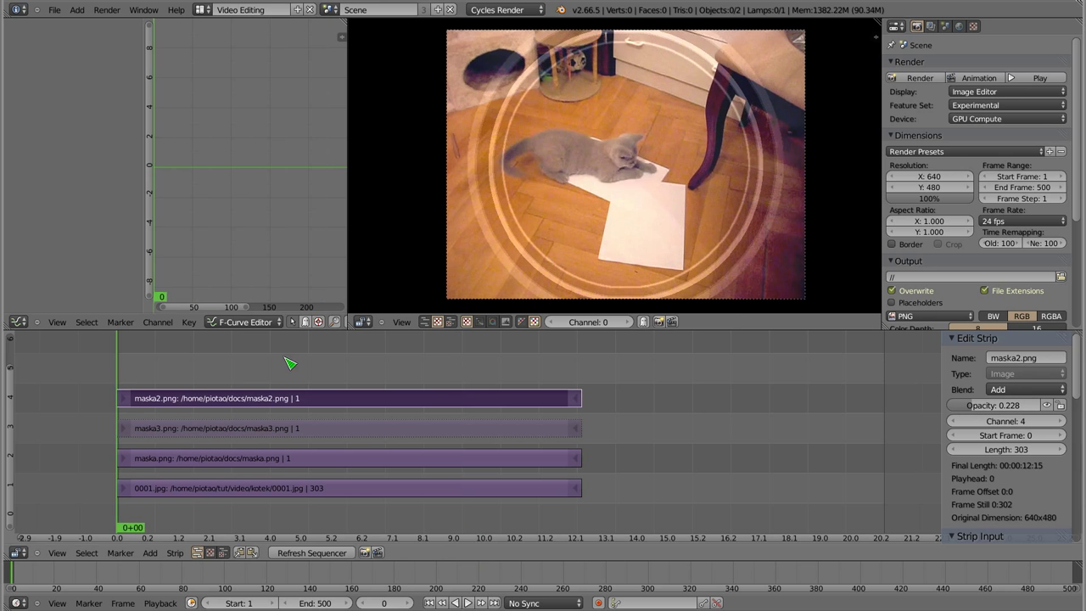
{"action": "key", "text": "alt+a"}
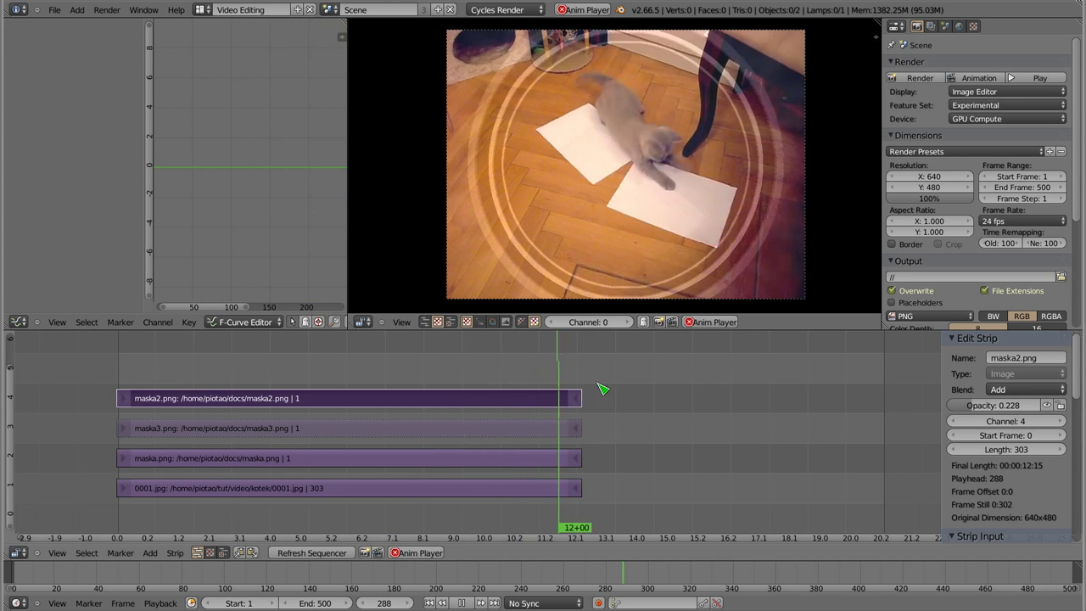
{"action": "key", "text": "Escape"}
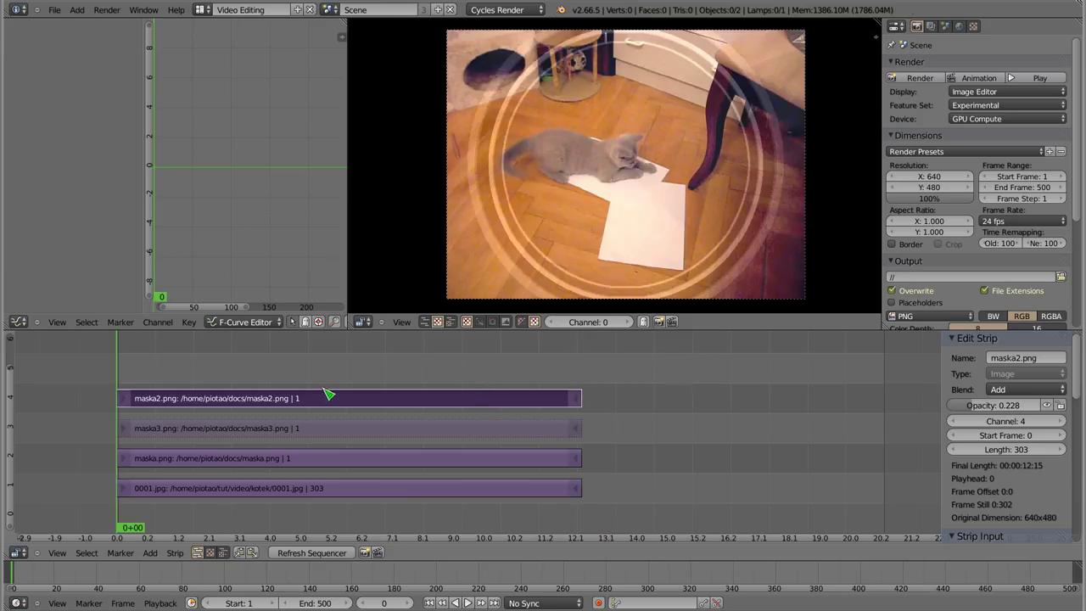
{"action": "key", "text": "shift+a"}
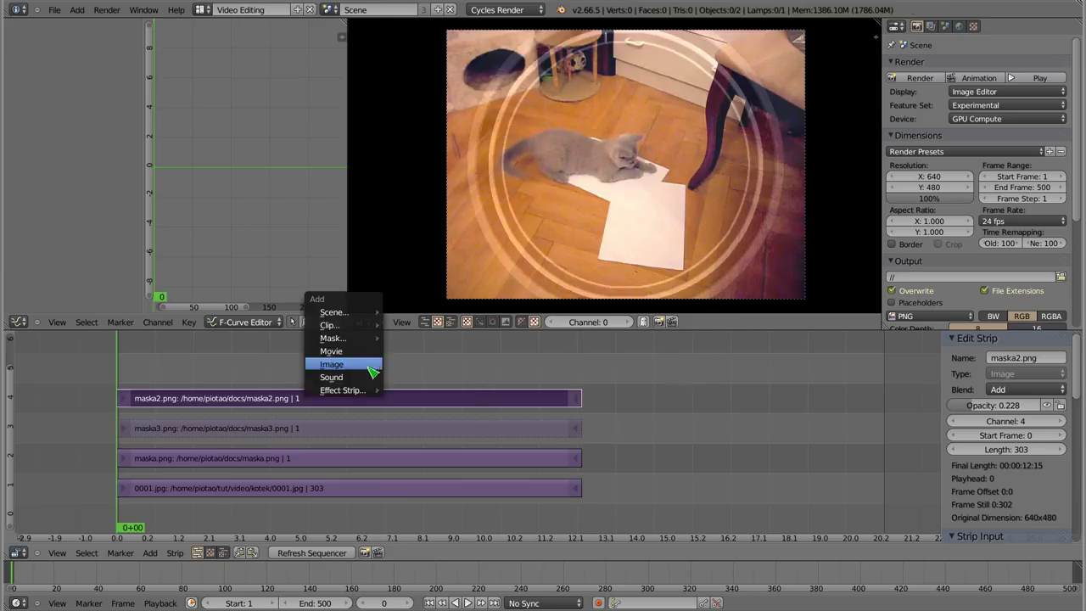